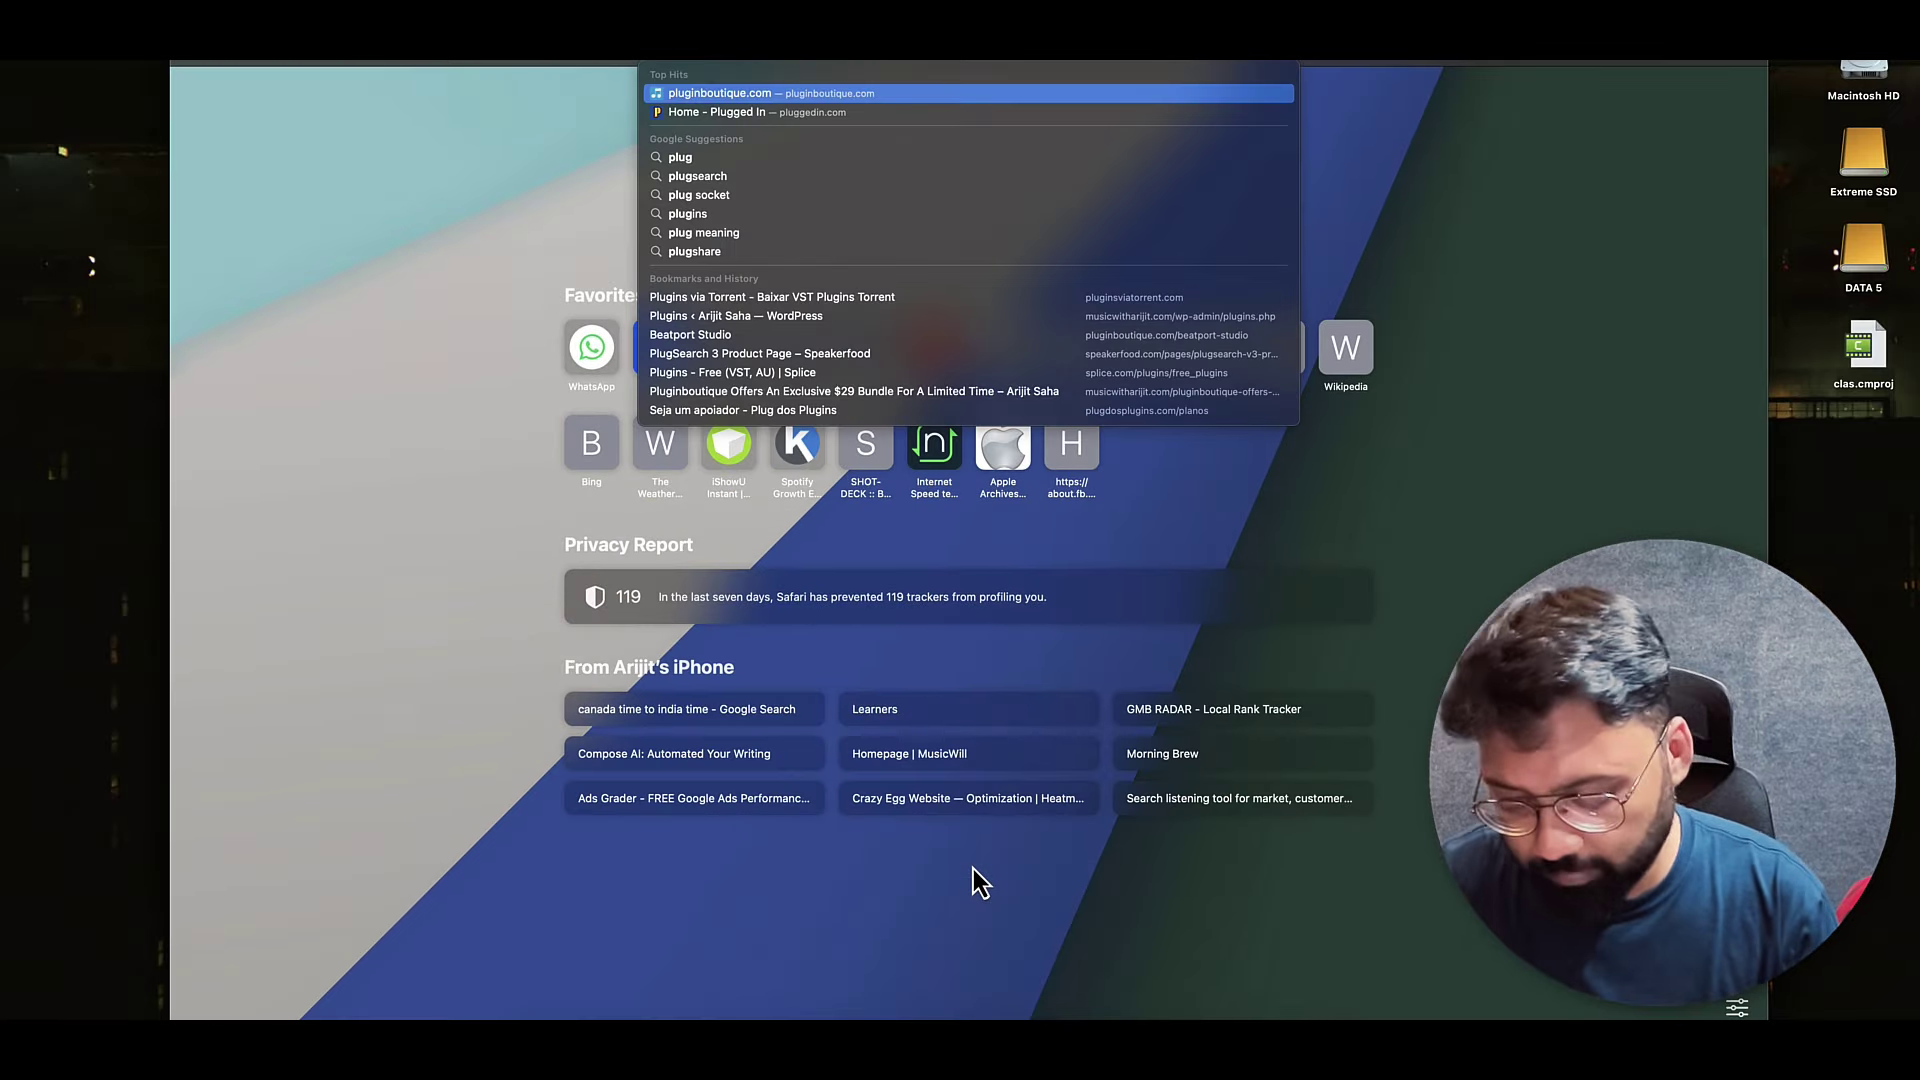
Find the PlugSearch 4 page, sign in with the saved Speakerfood login, and return via Products.
key(Return)
click(557, 318)
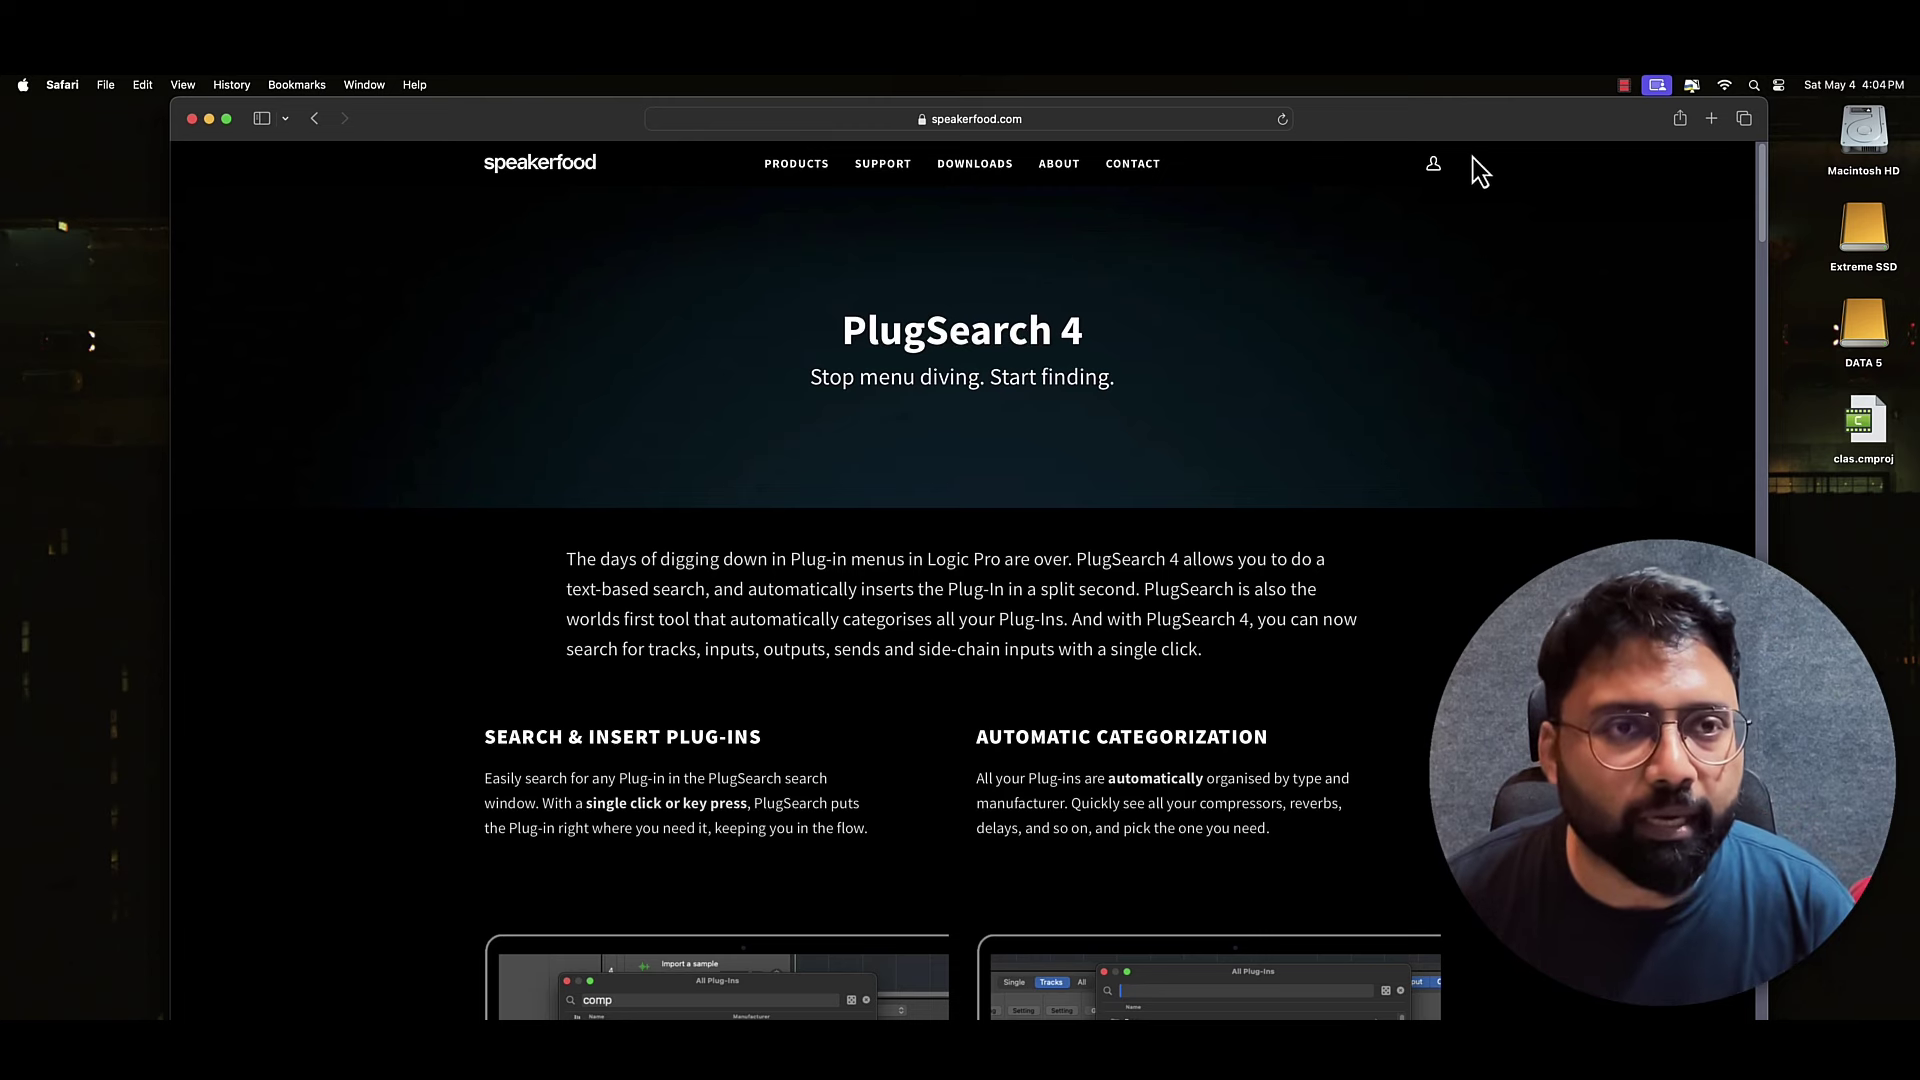
click(1433, 164)
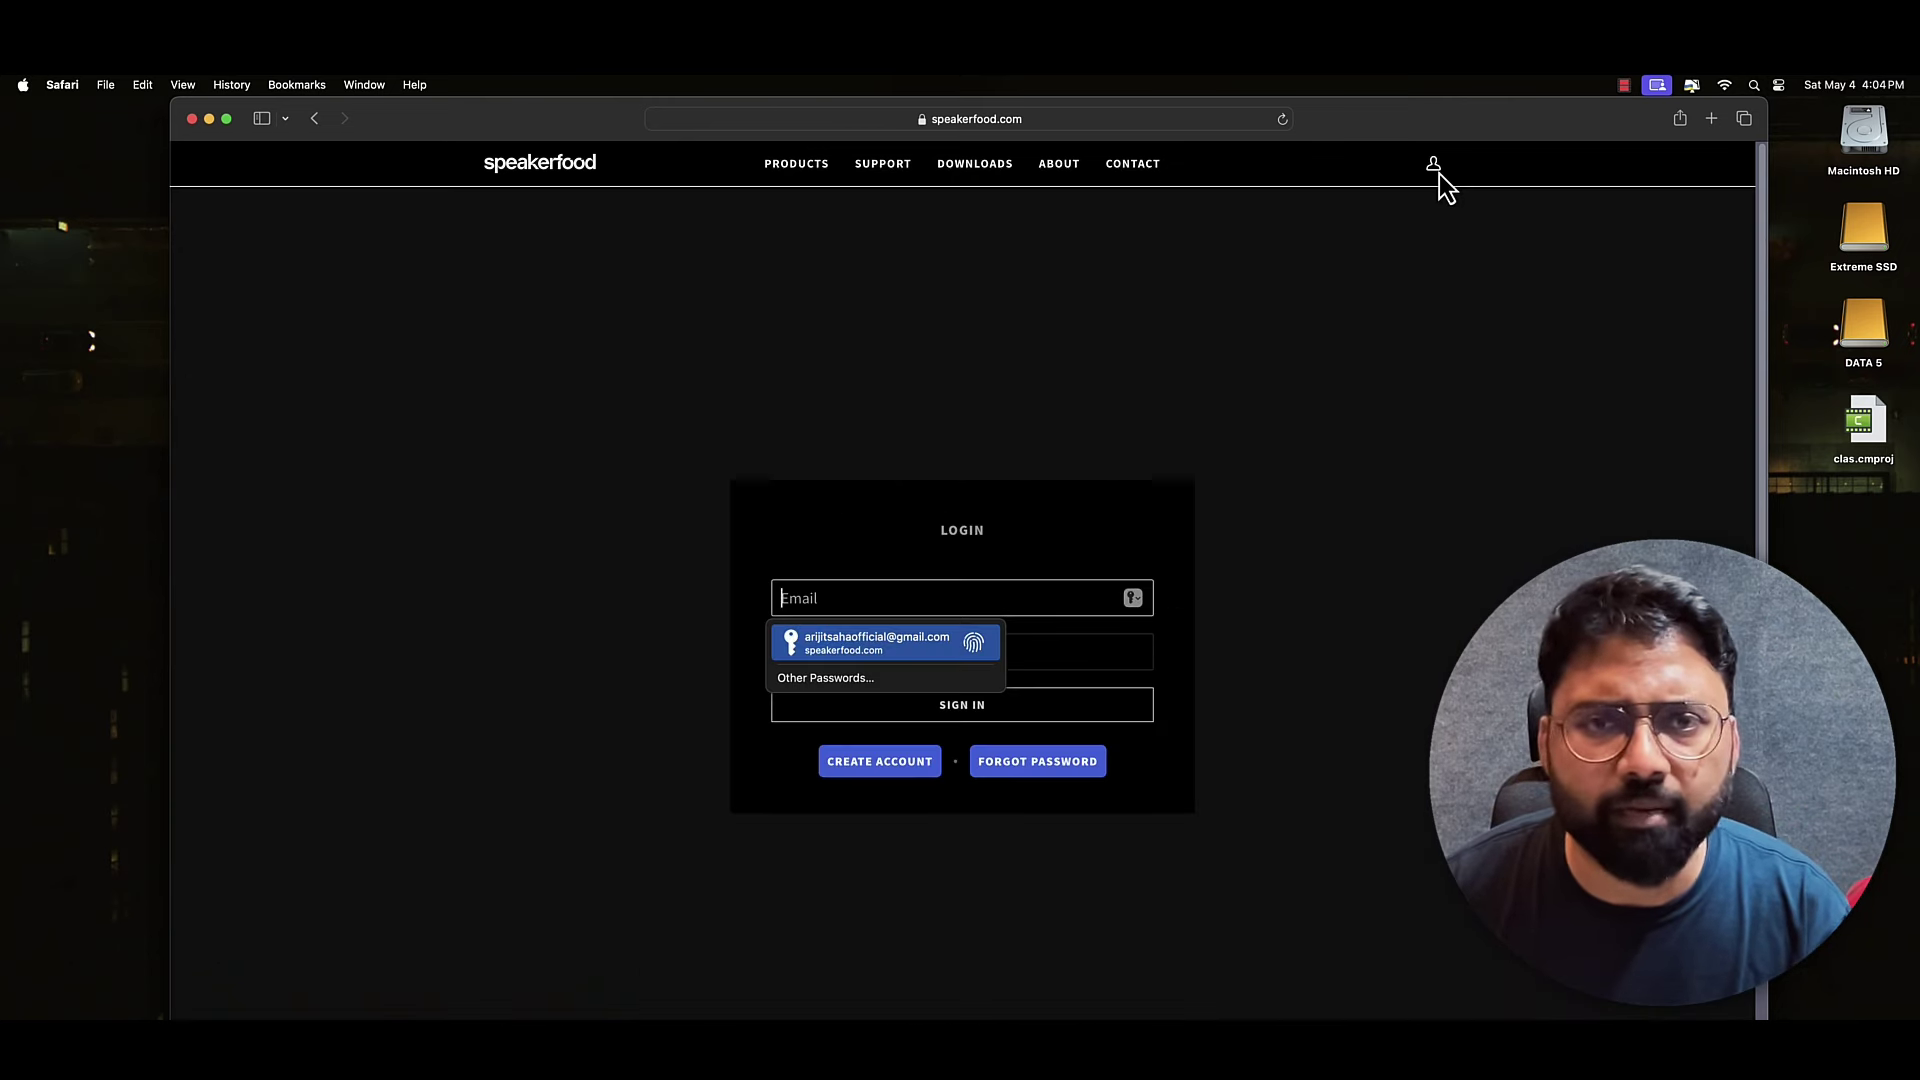
key(Return)
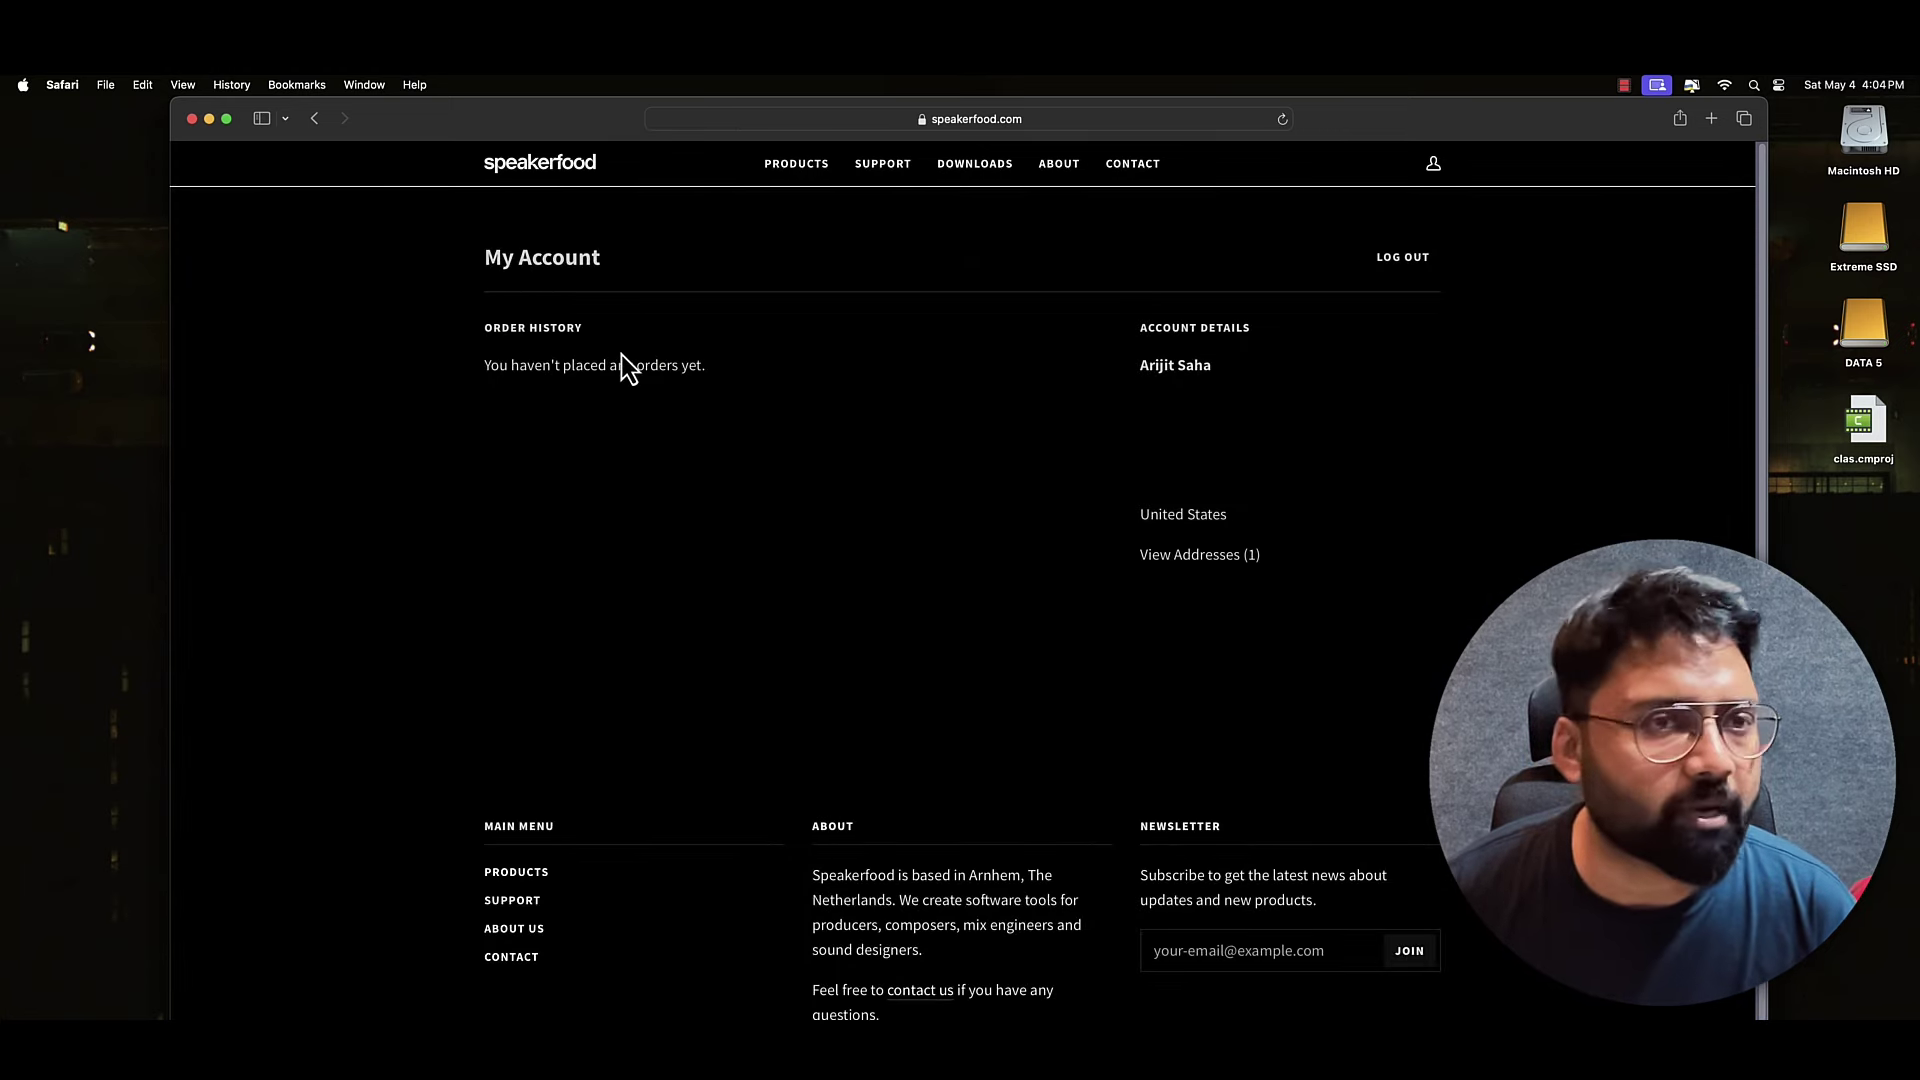
mouse_move(788, 178)
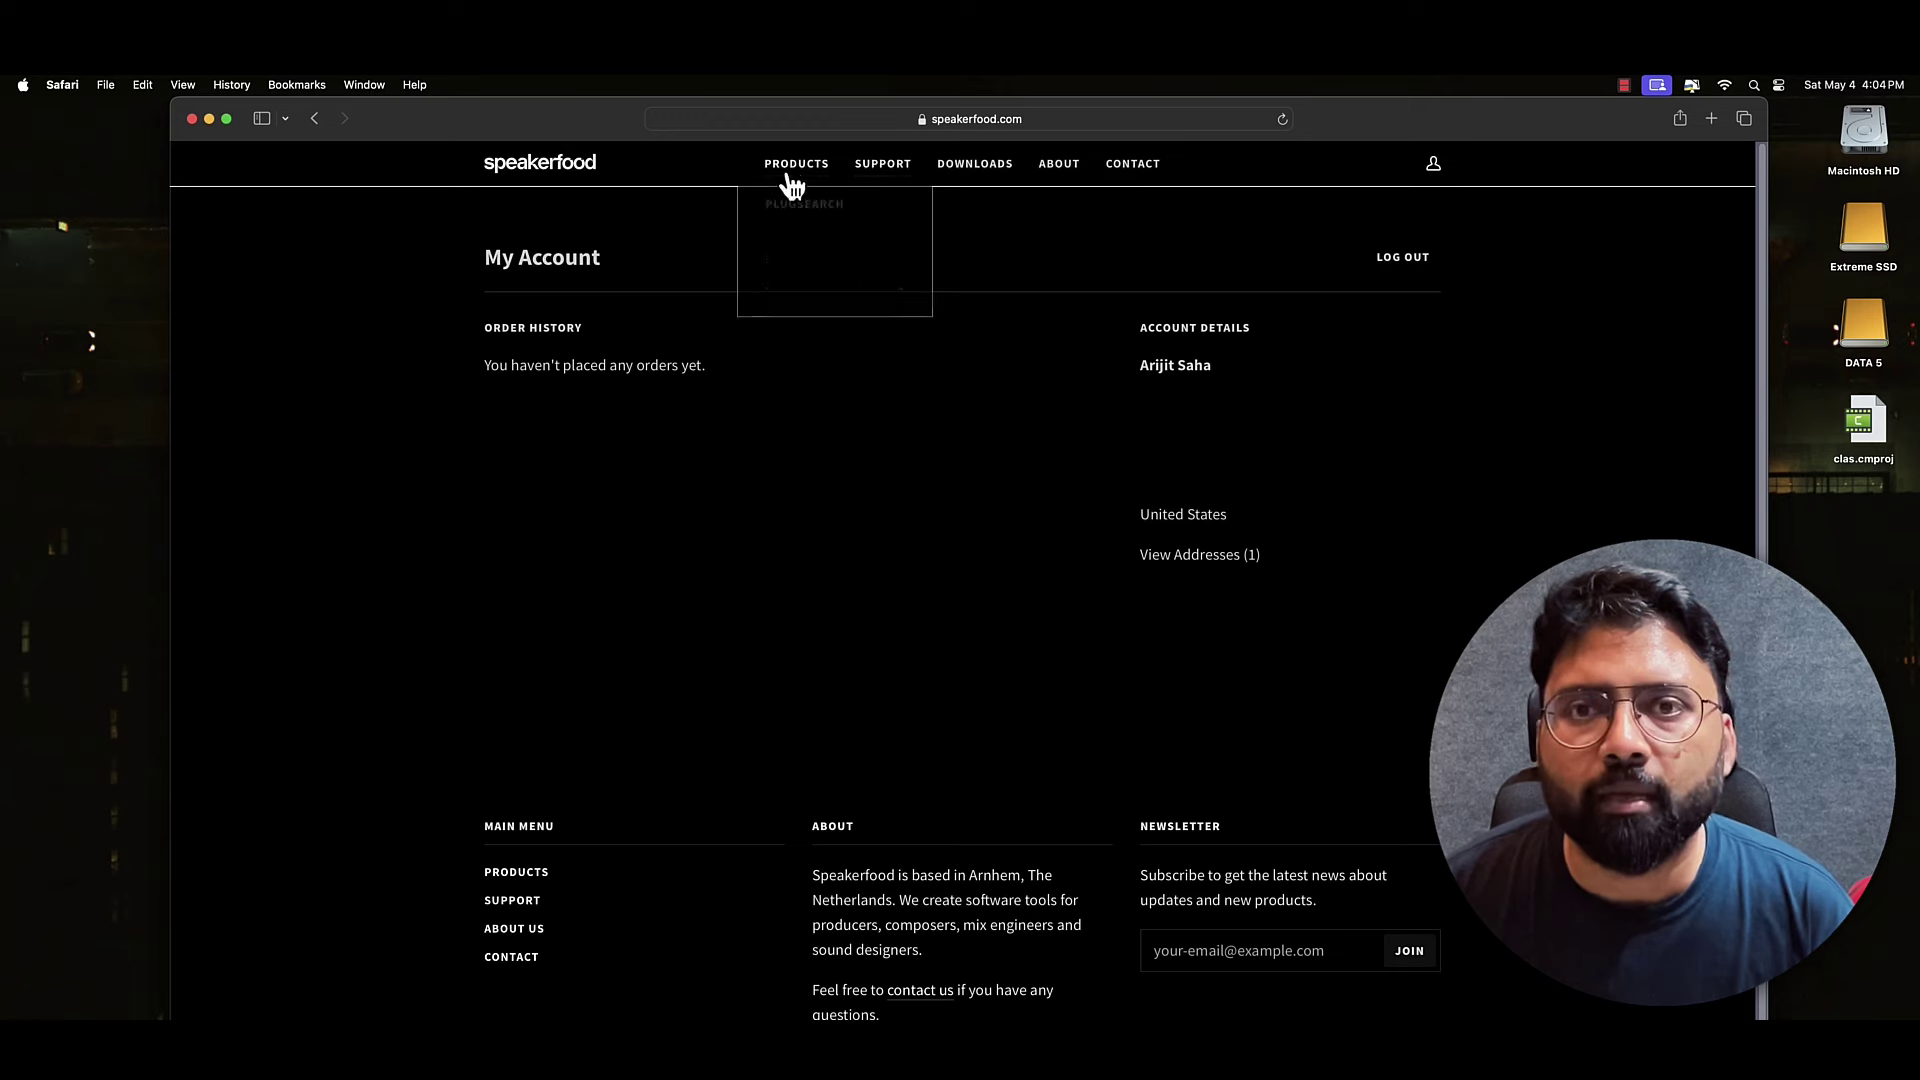
click(796, 219)
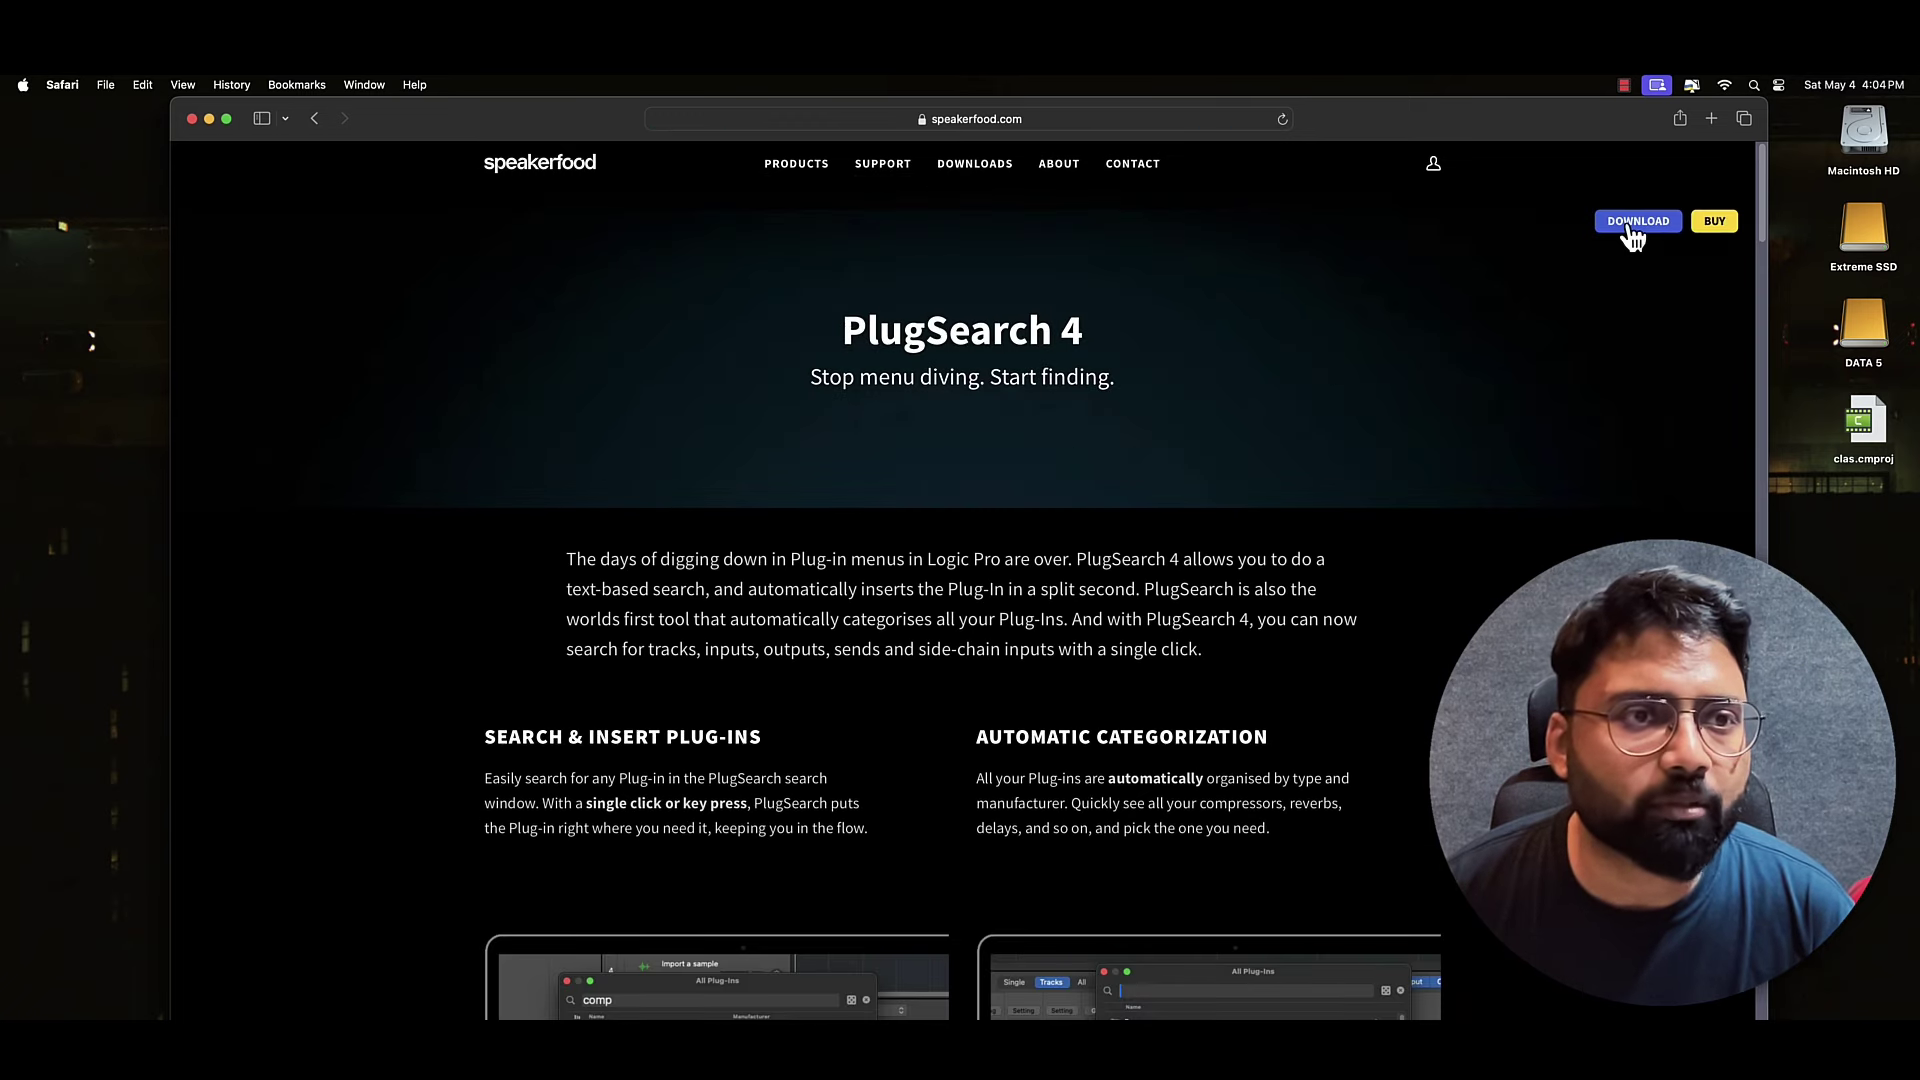
Download and run the PlugSearch 4 package, allowing the System Events and plug-in database access prompts.
click(1631, 232)
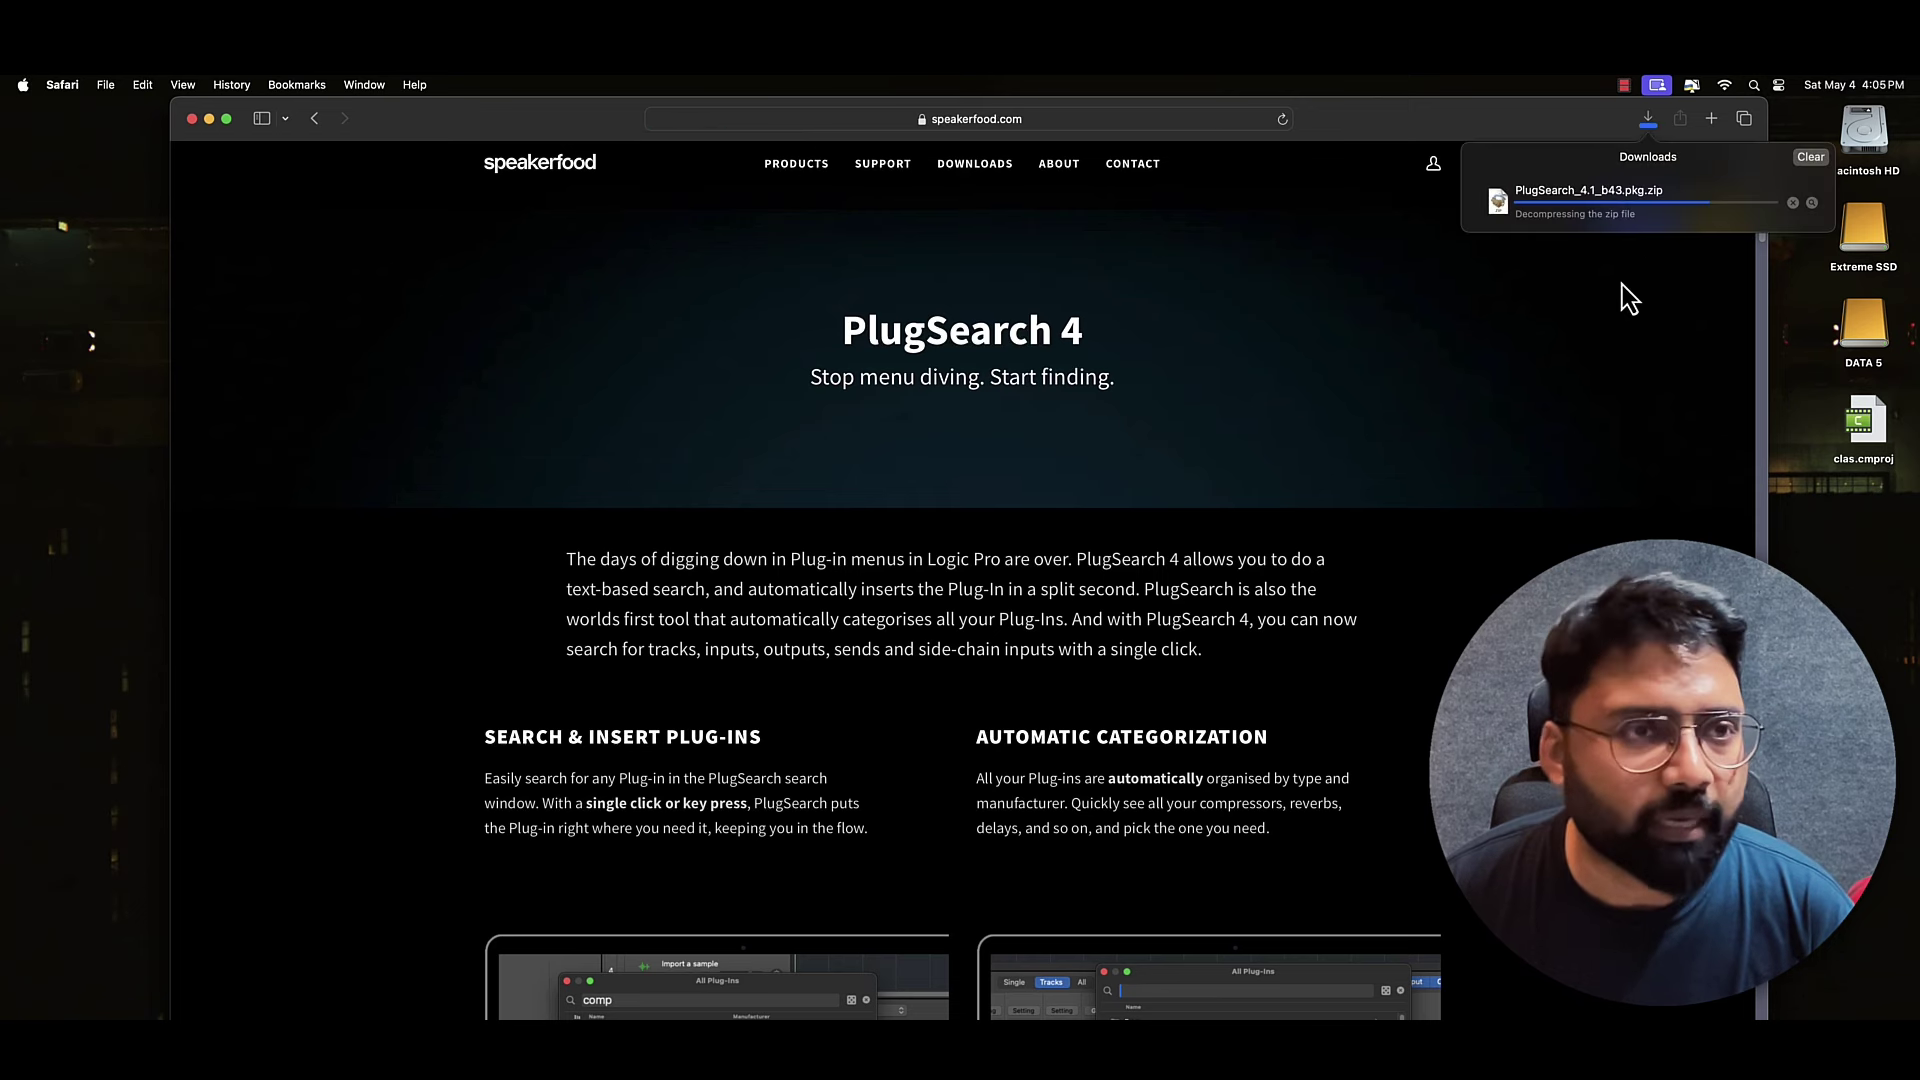
click(1560, 212)
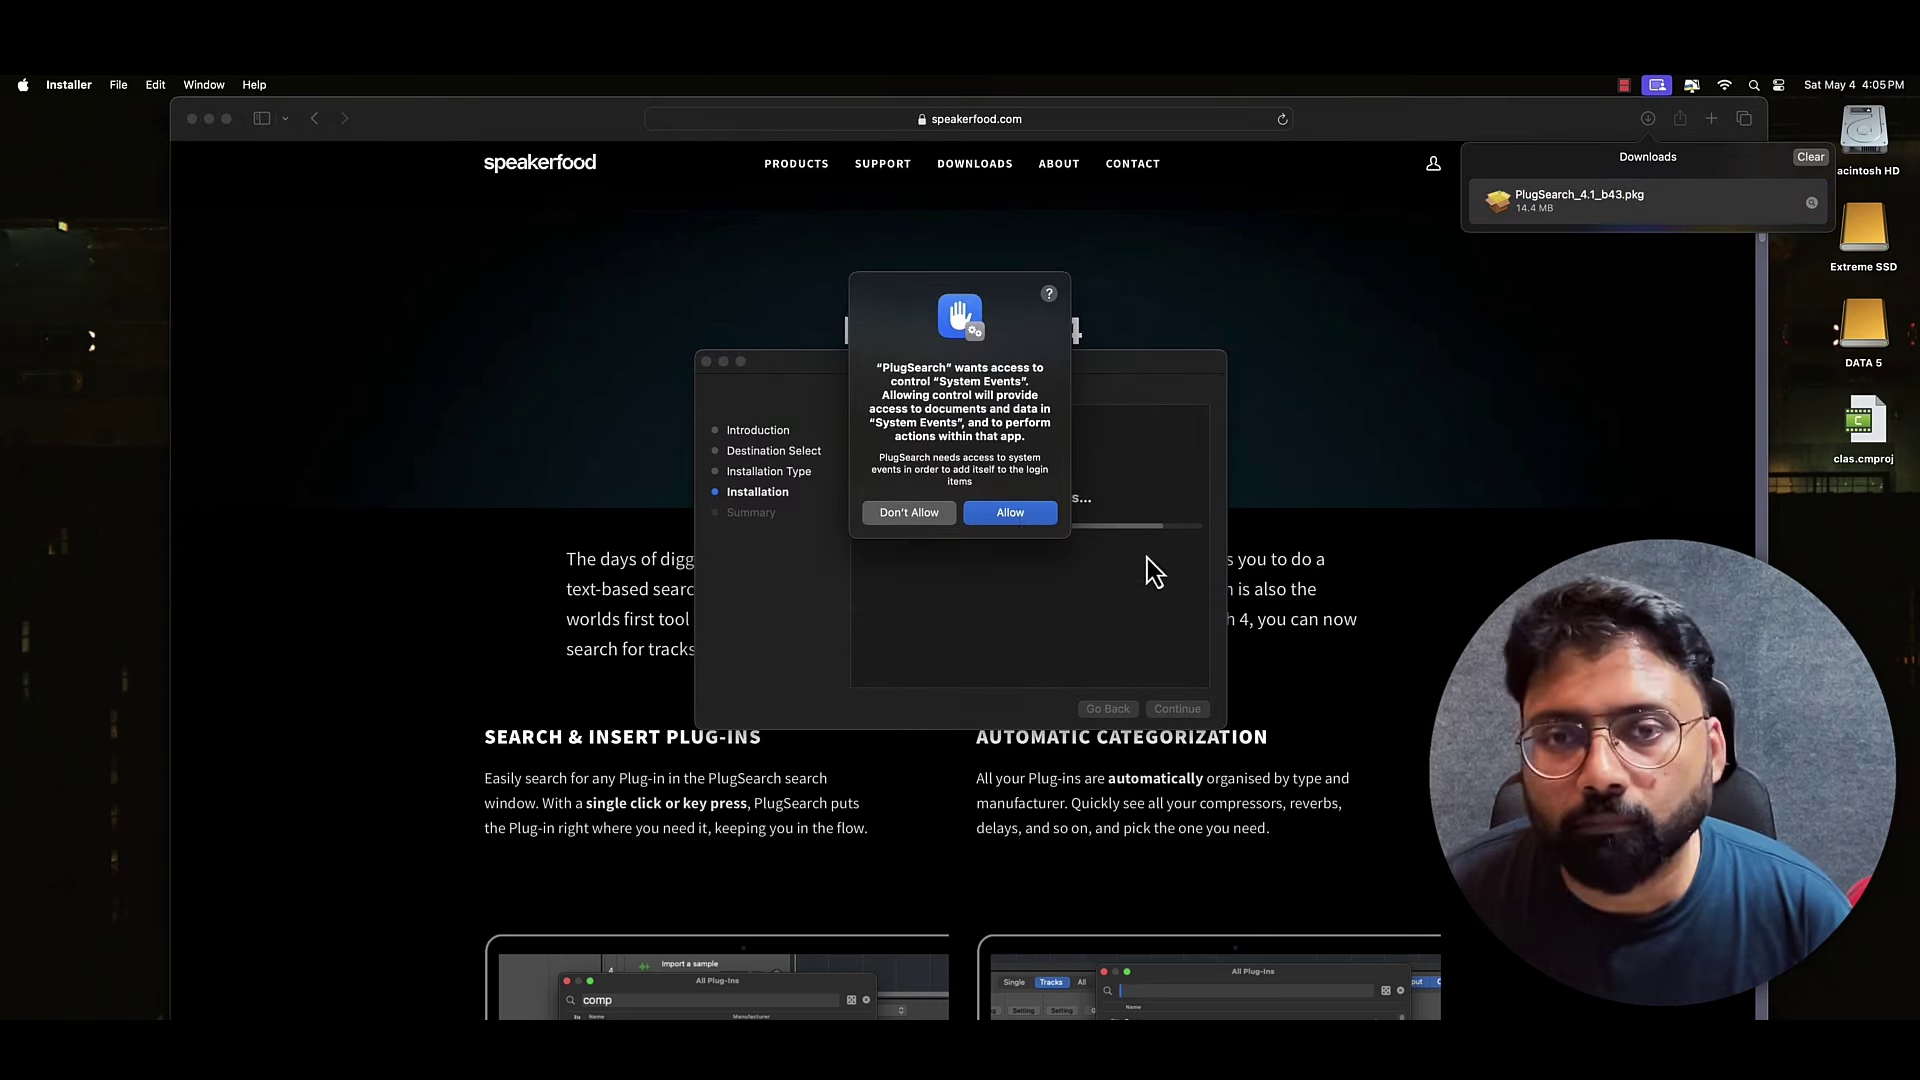
click(1010, 512)
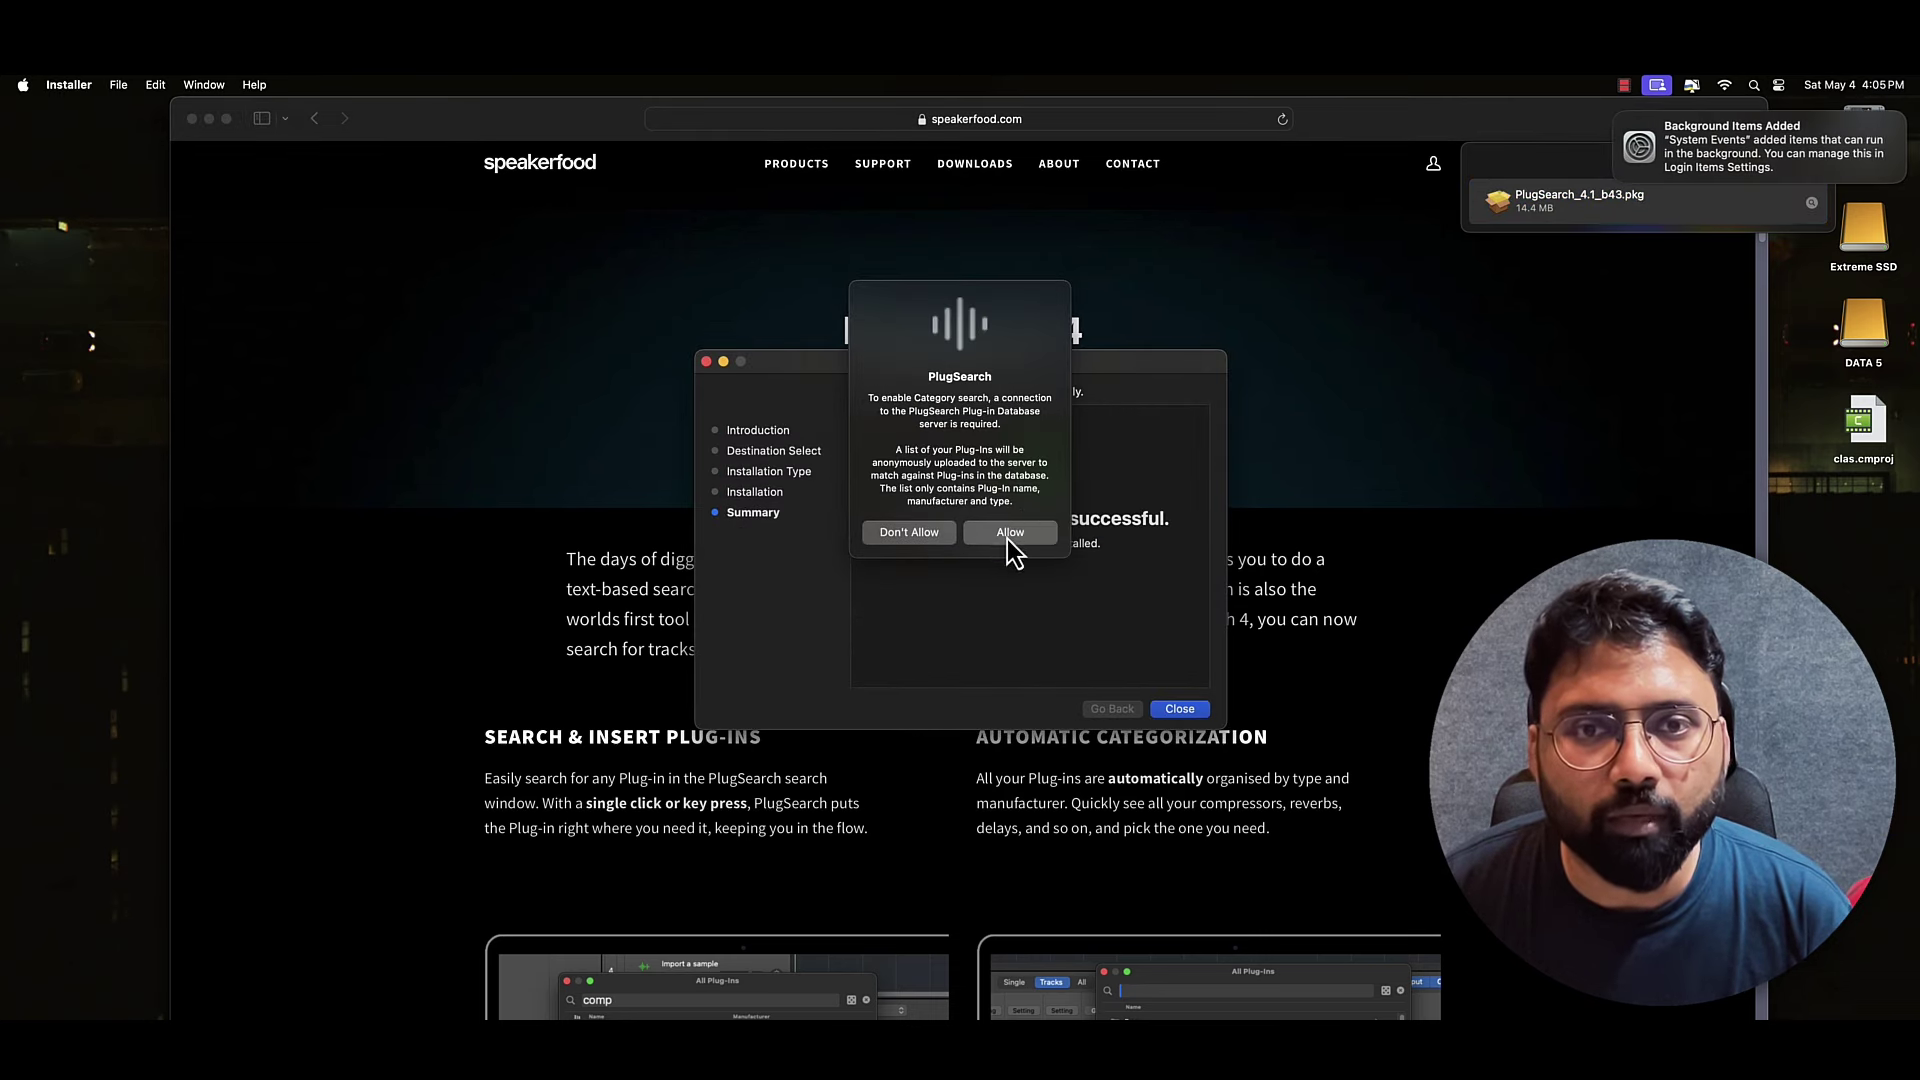
click(1010, 532)
click(1030, 628)
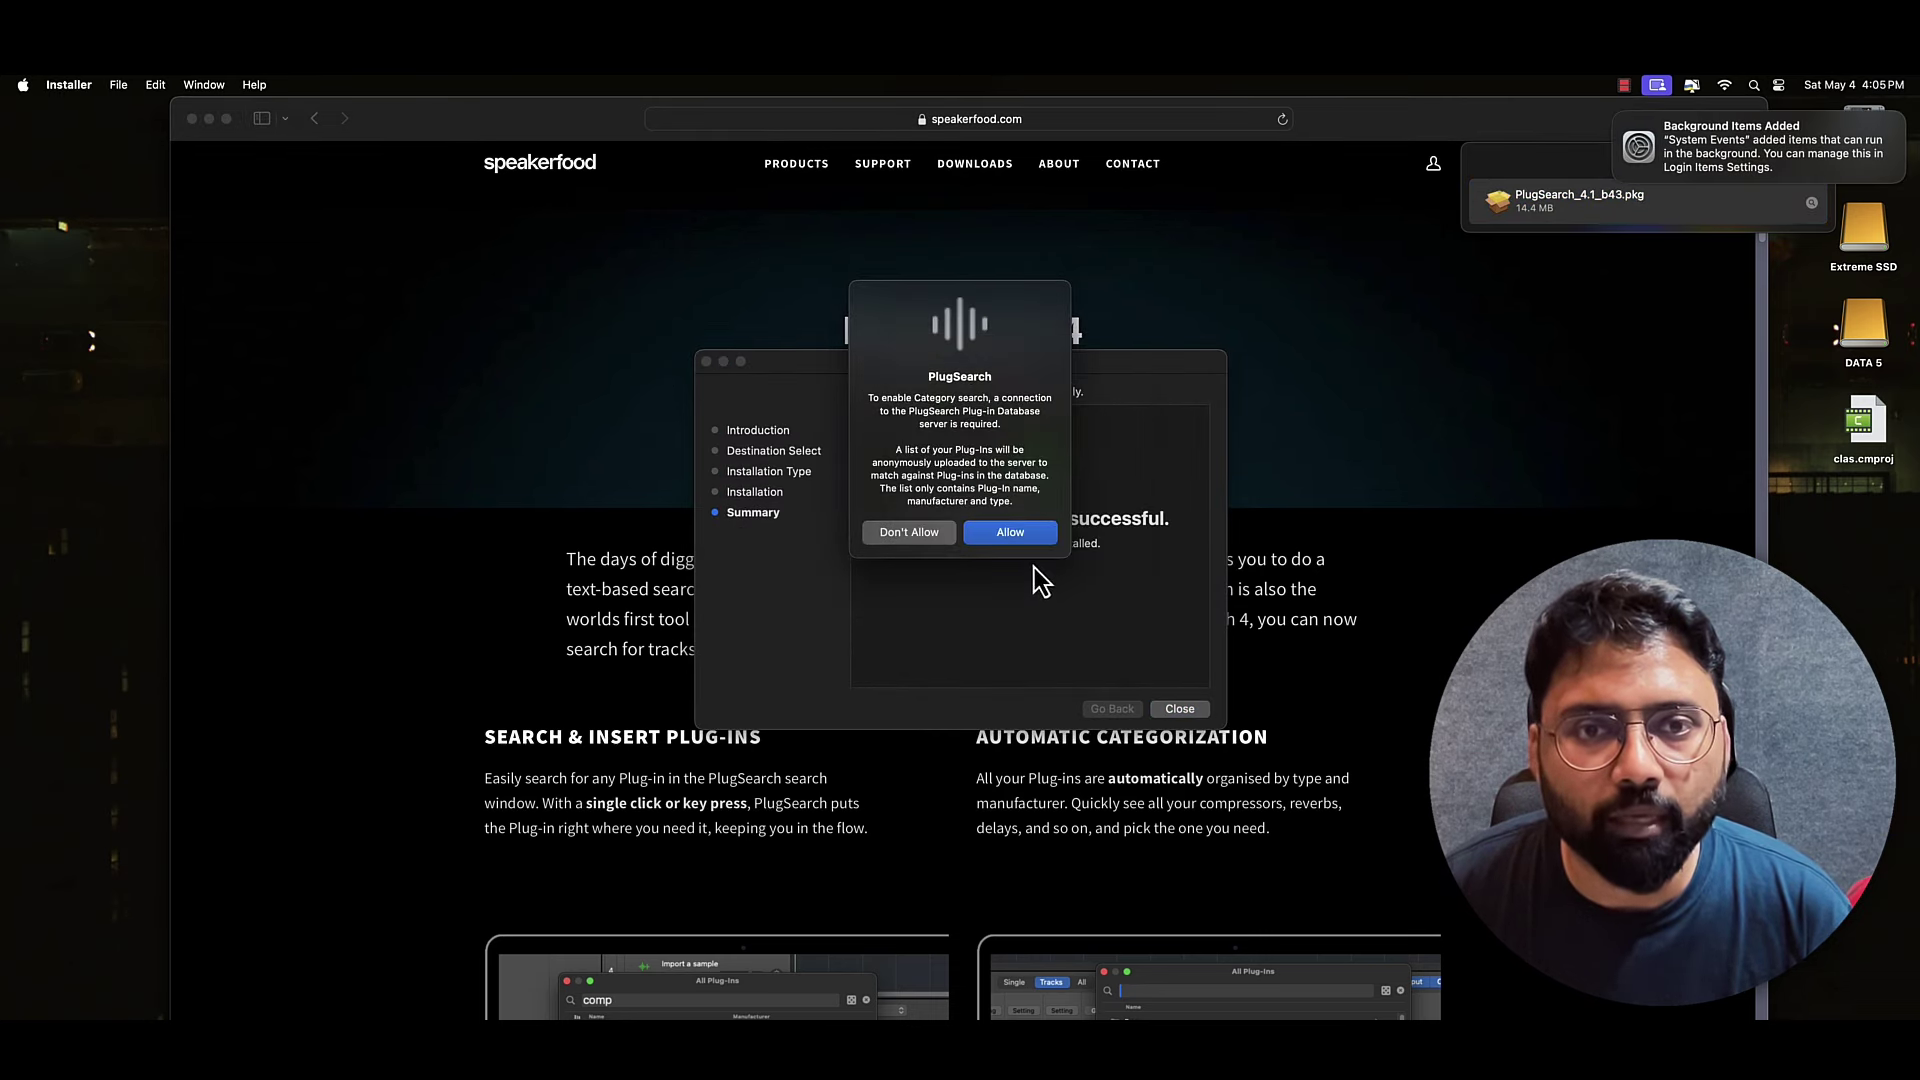
click(1011, 534)
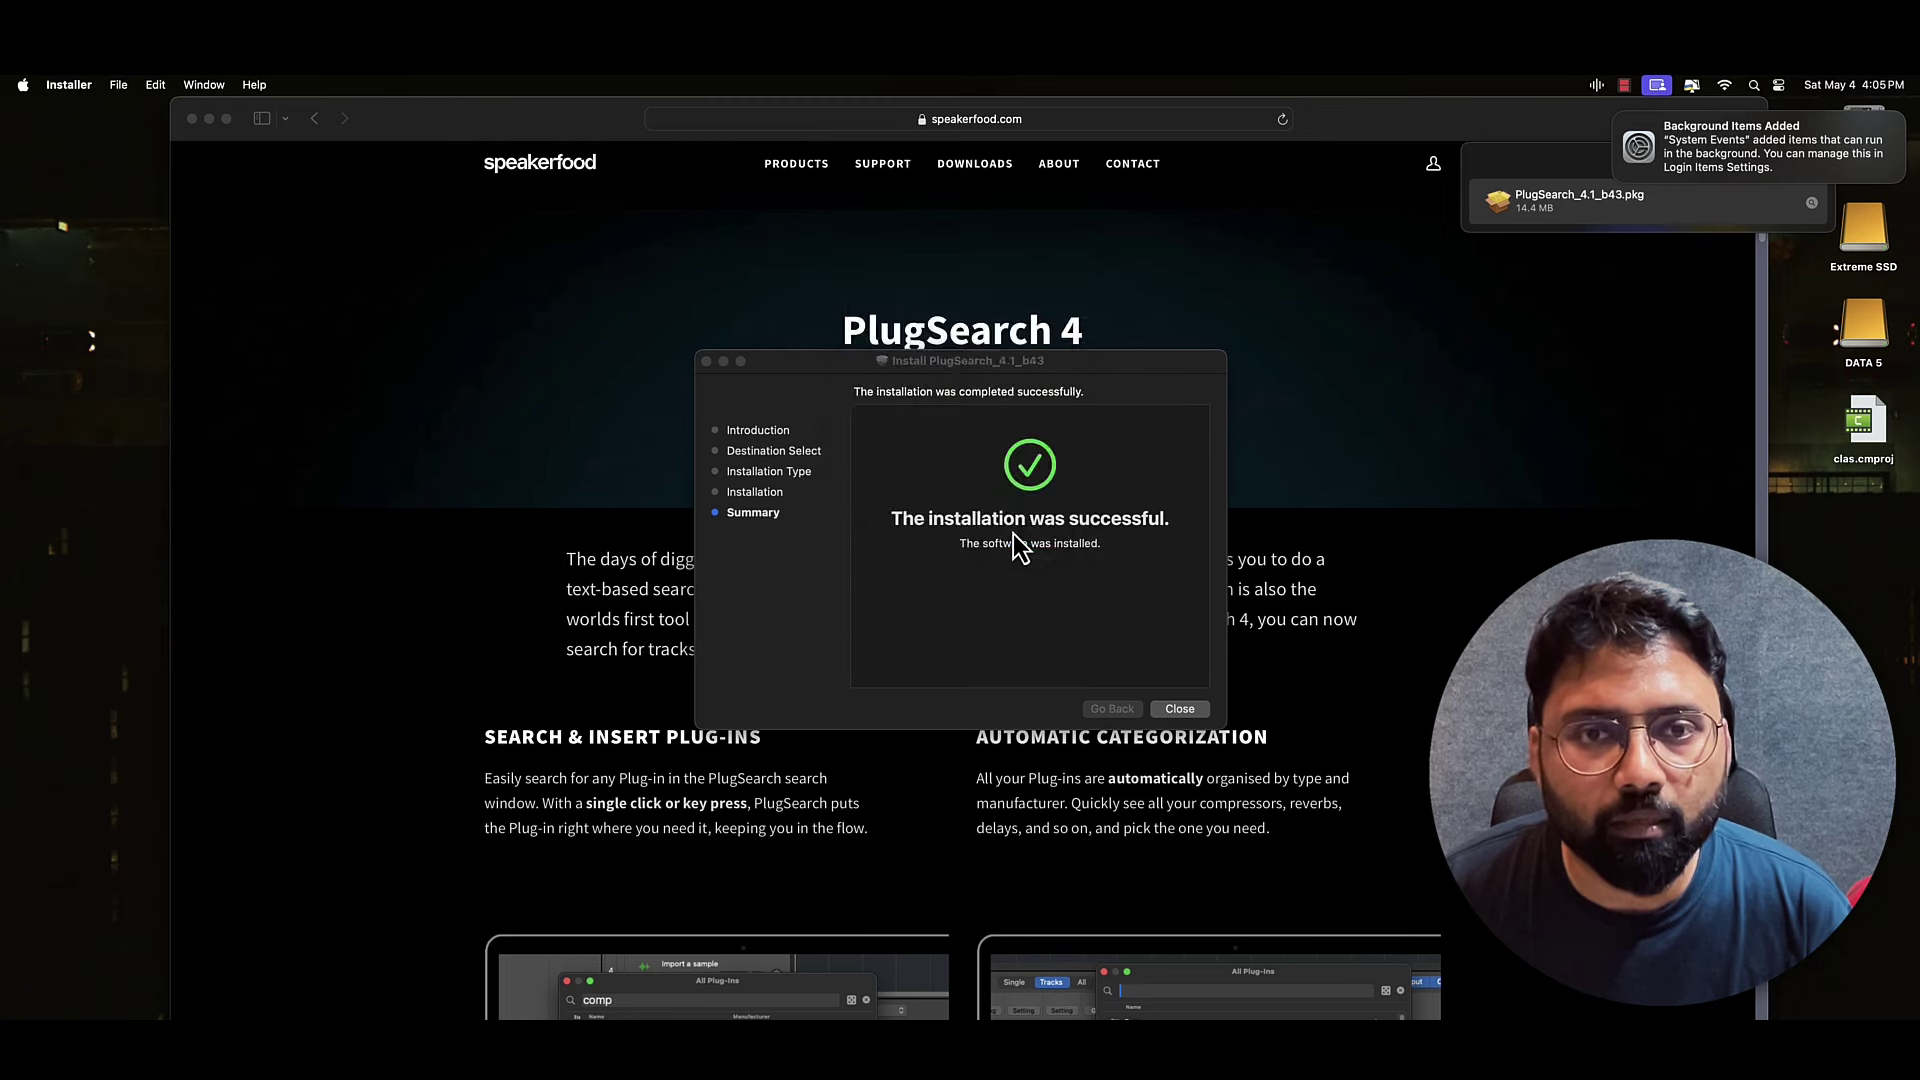
Grant PlugSearch Accessibility control, then close the installer and move its package to the Trash.
click(980, 686)
click(1121, 487)
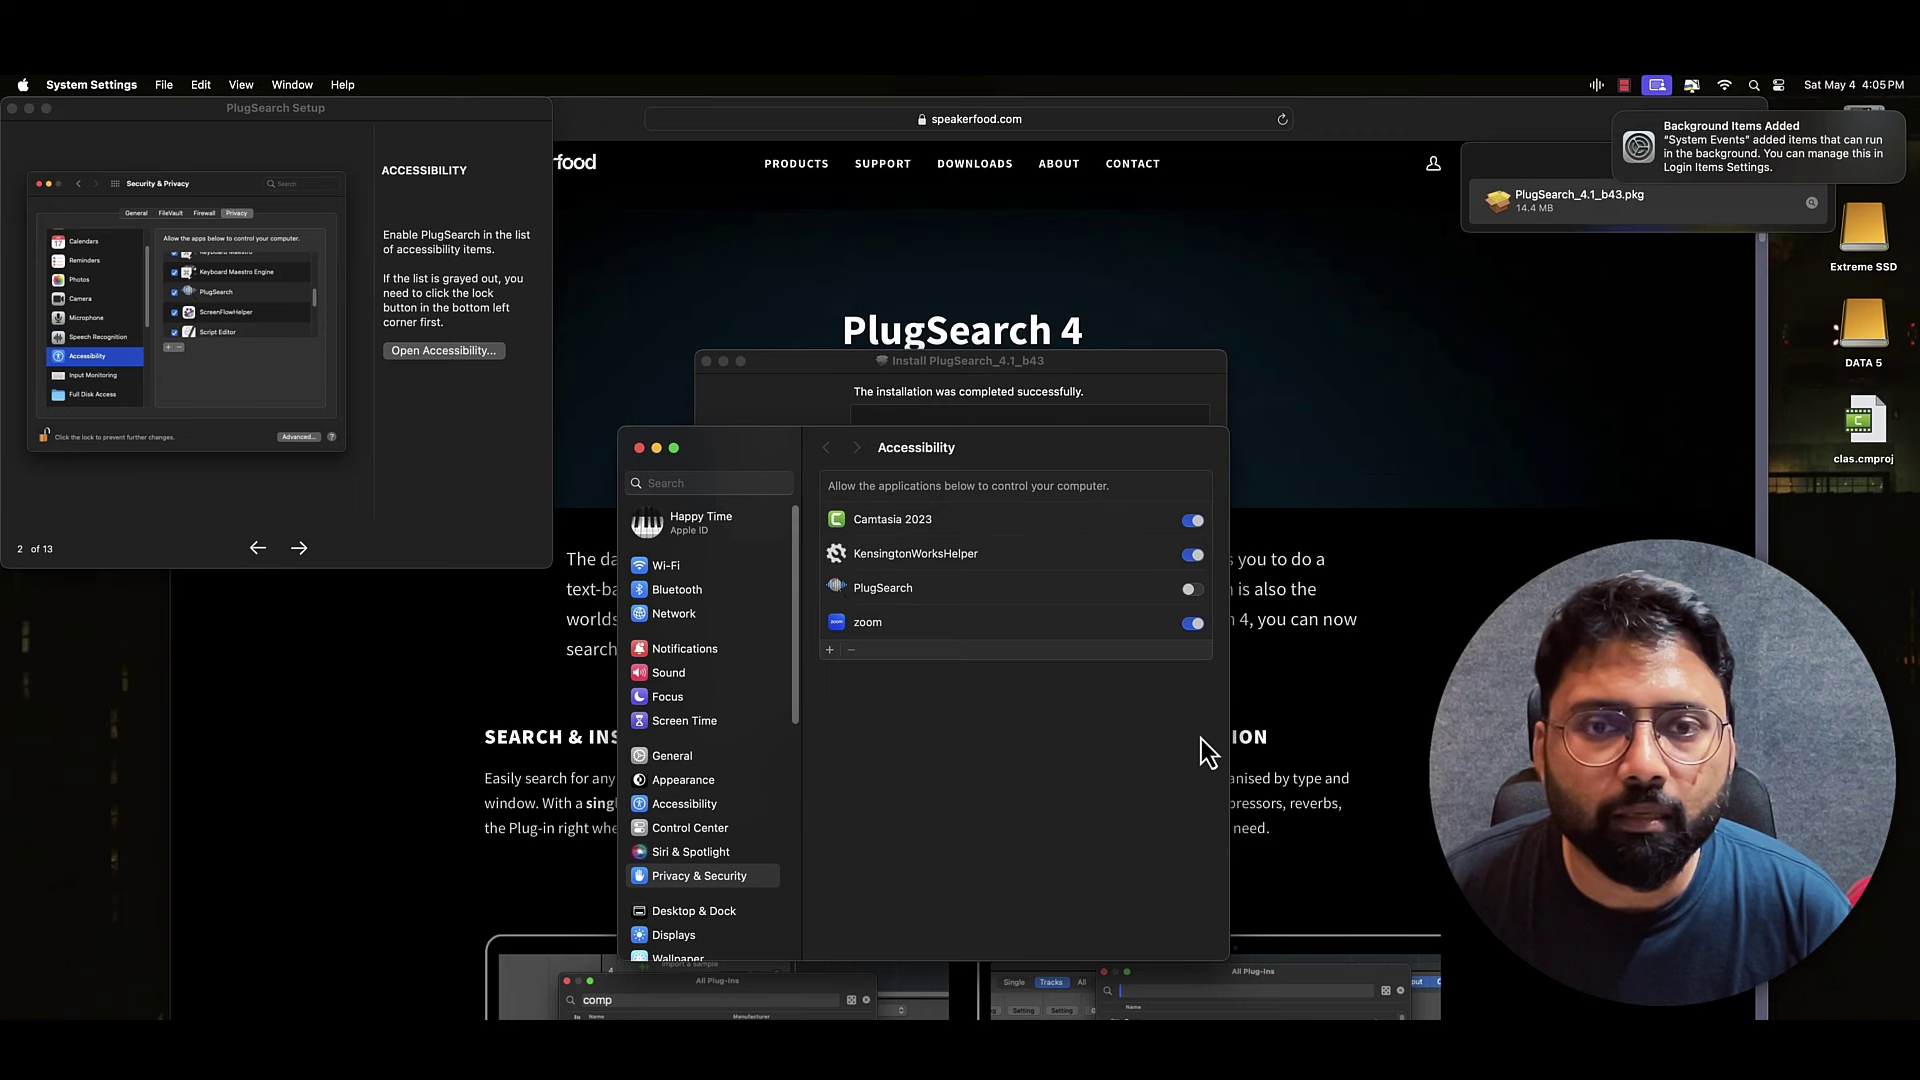
click(1194, 590)
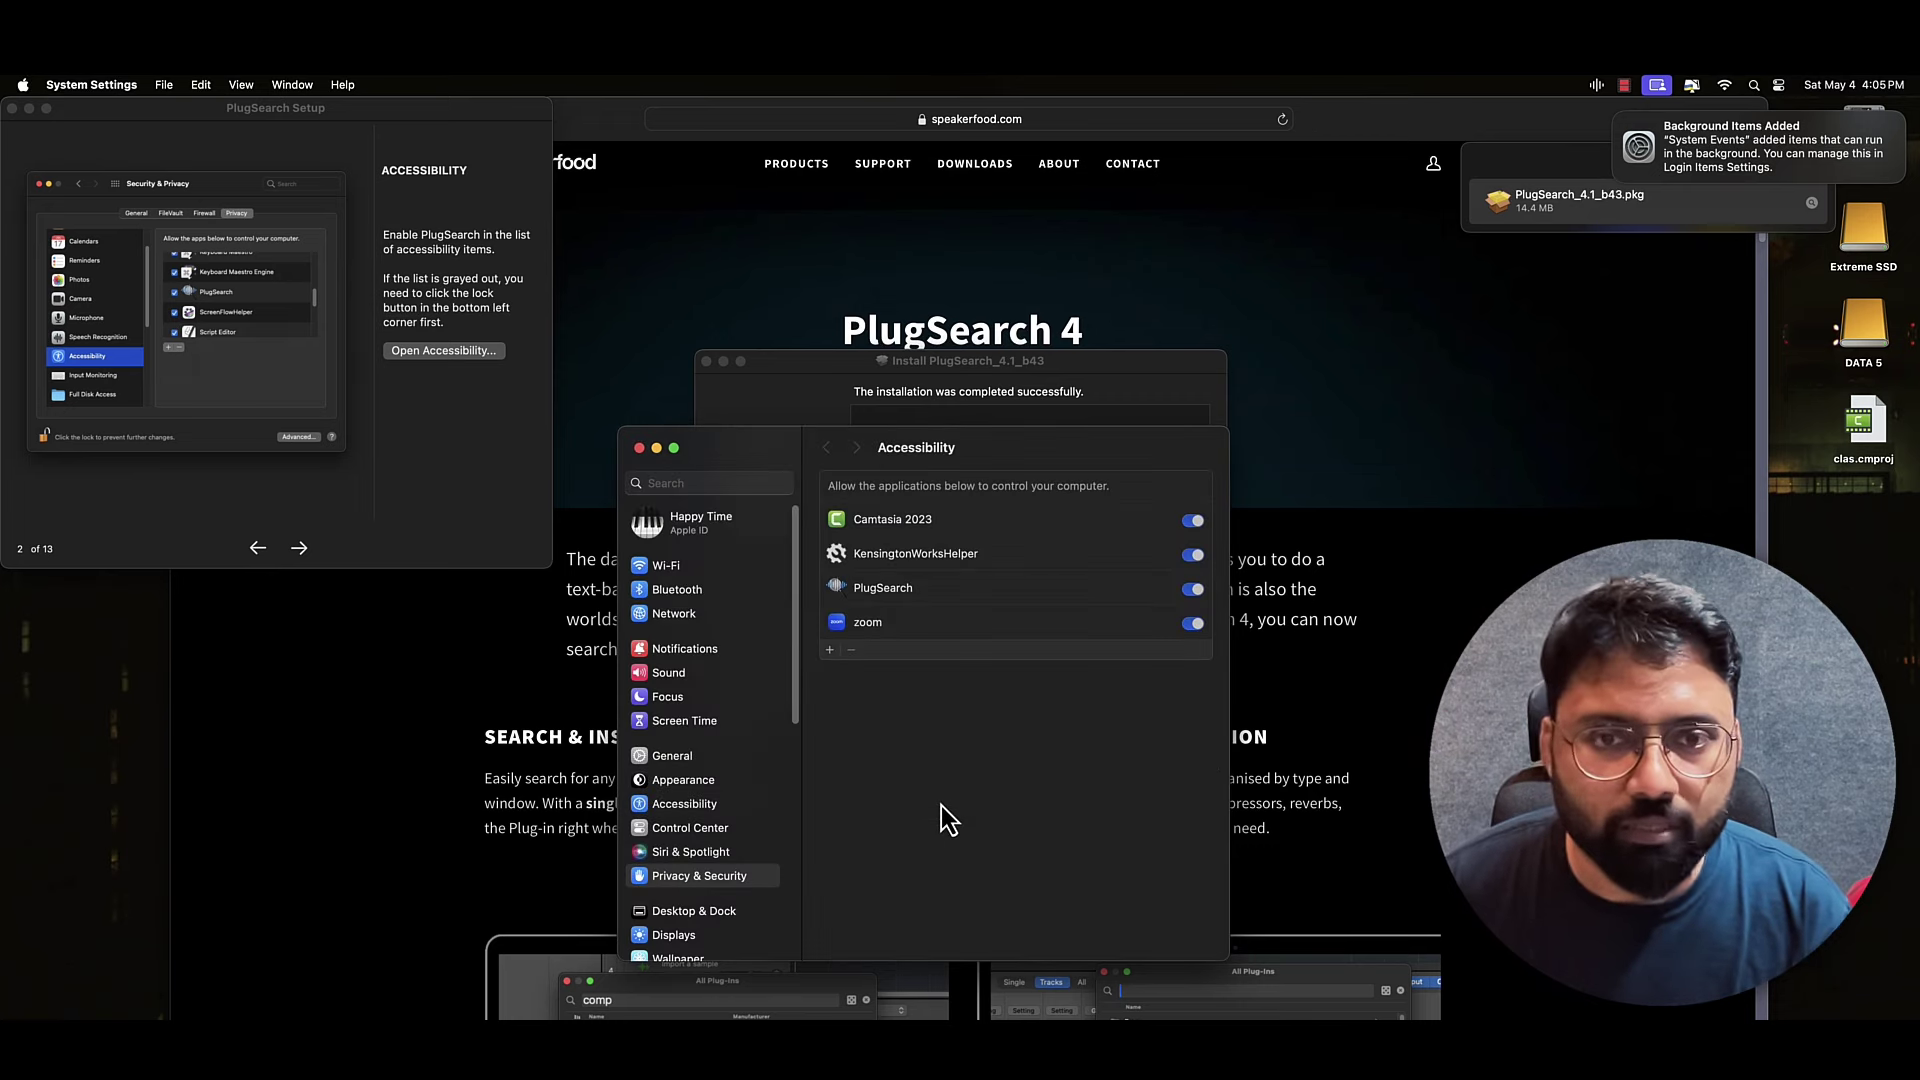
click(930, 385)
click(1176, 710)
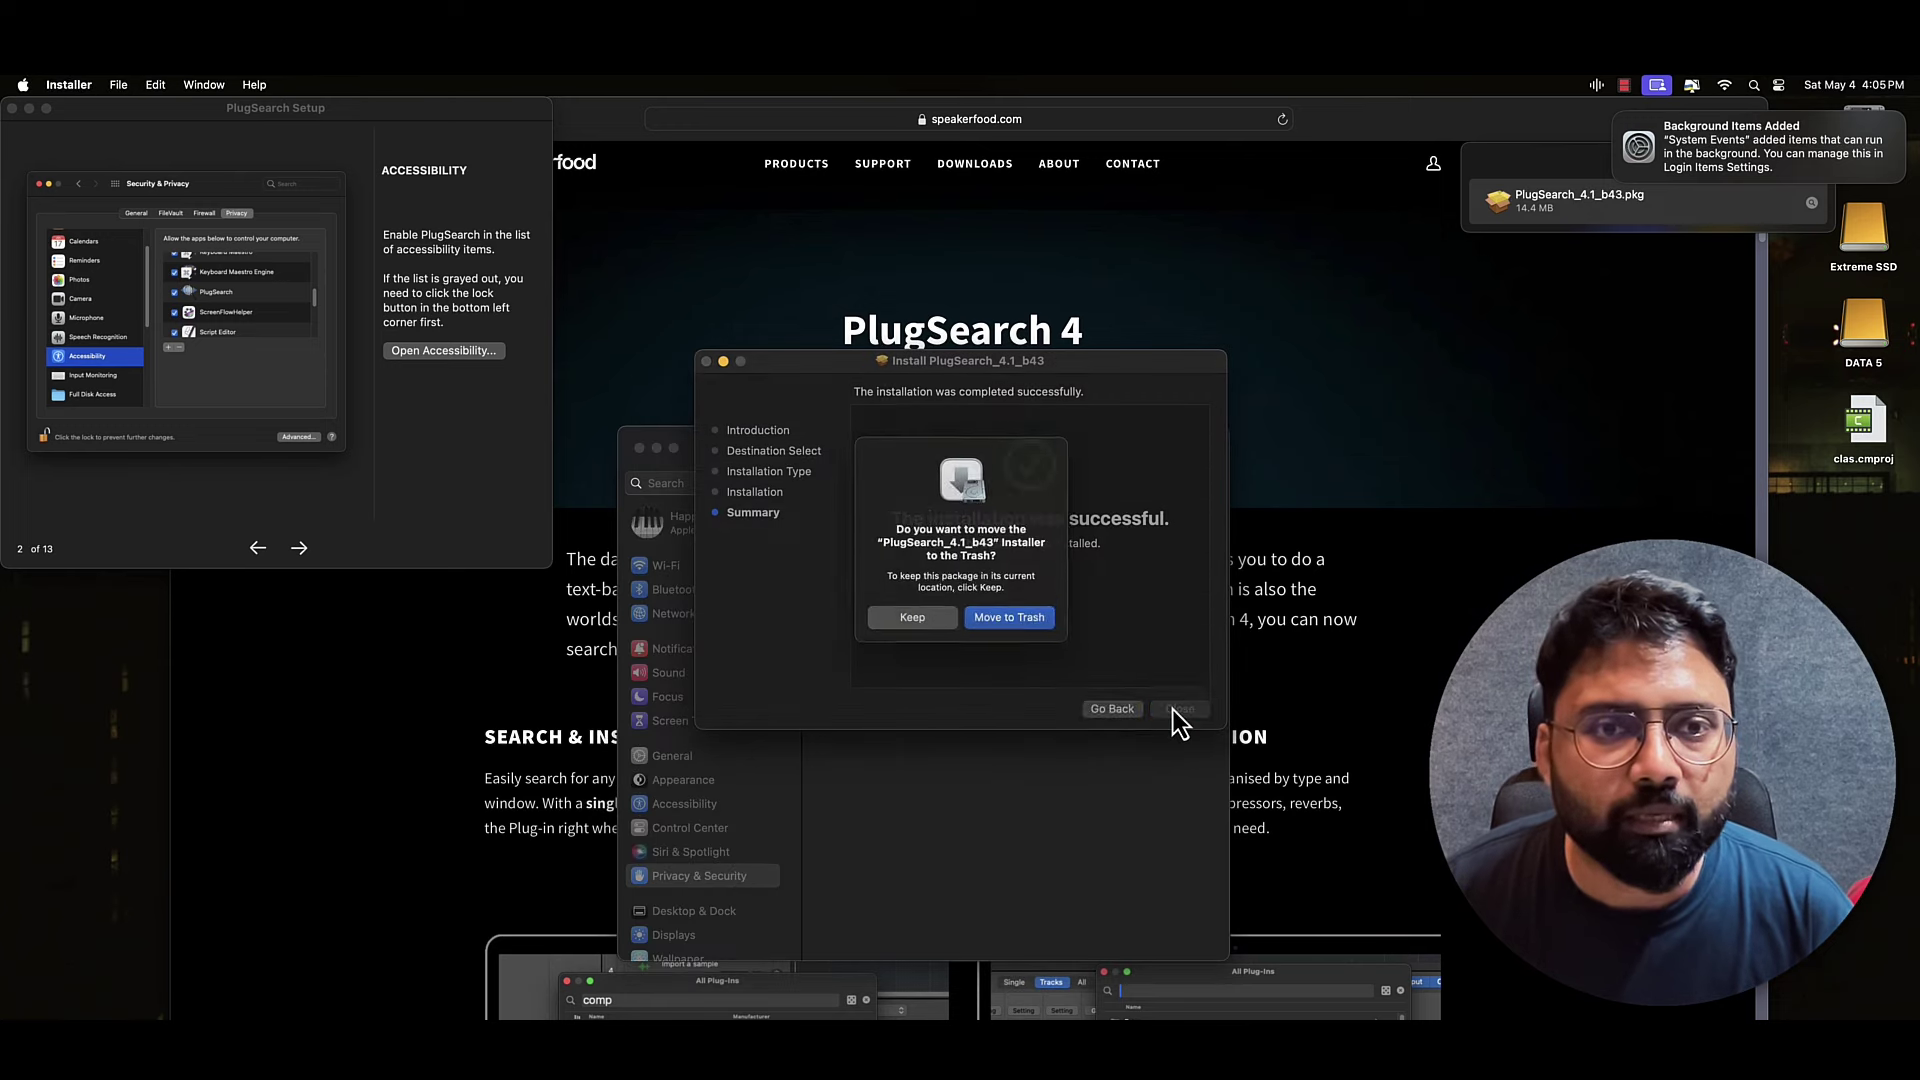
click(1017, 624)
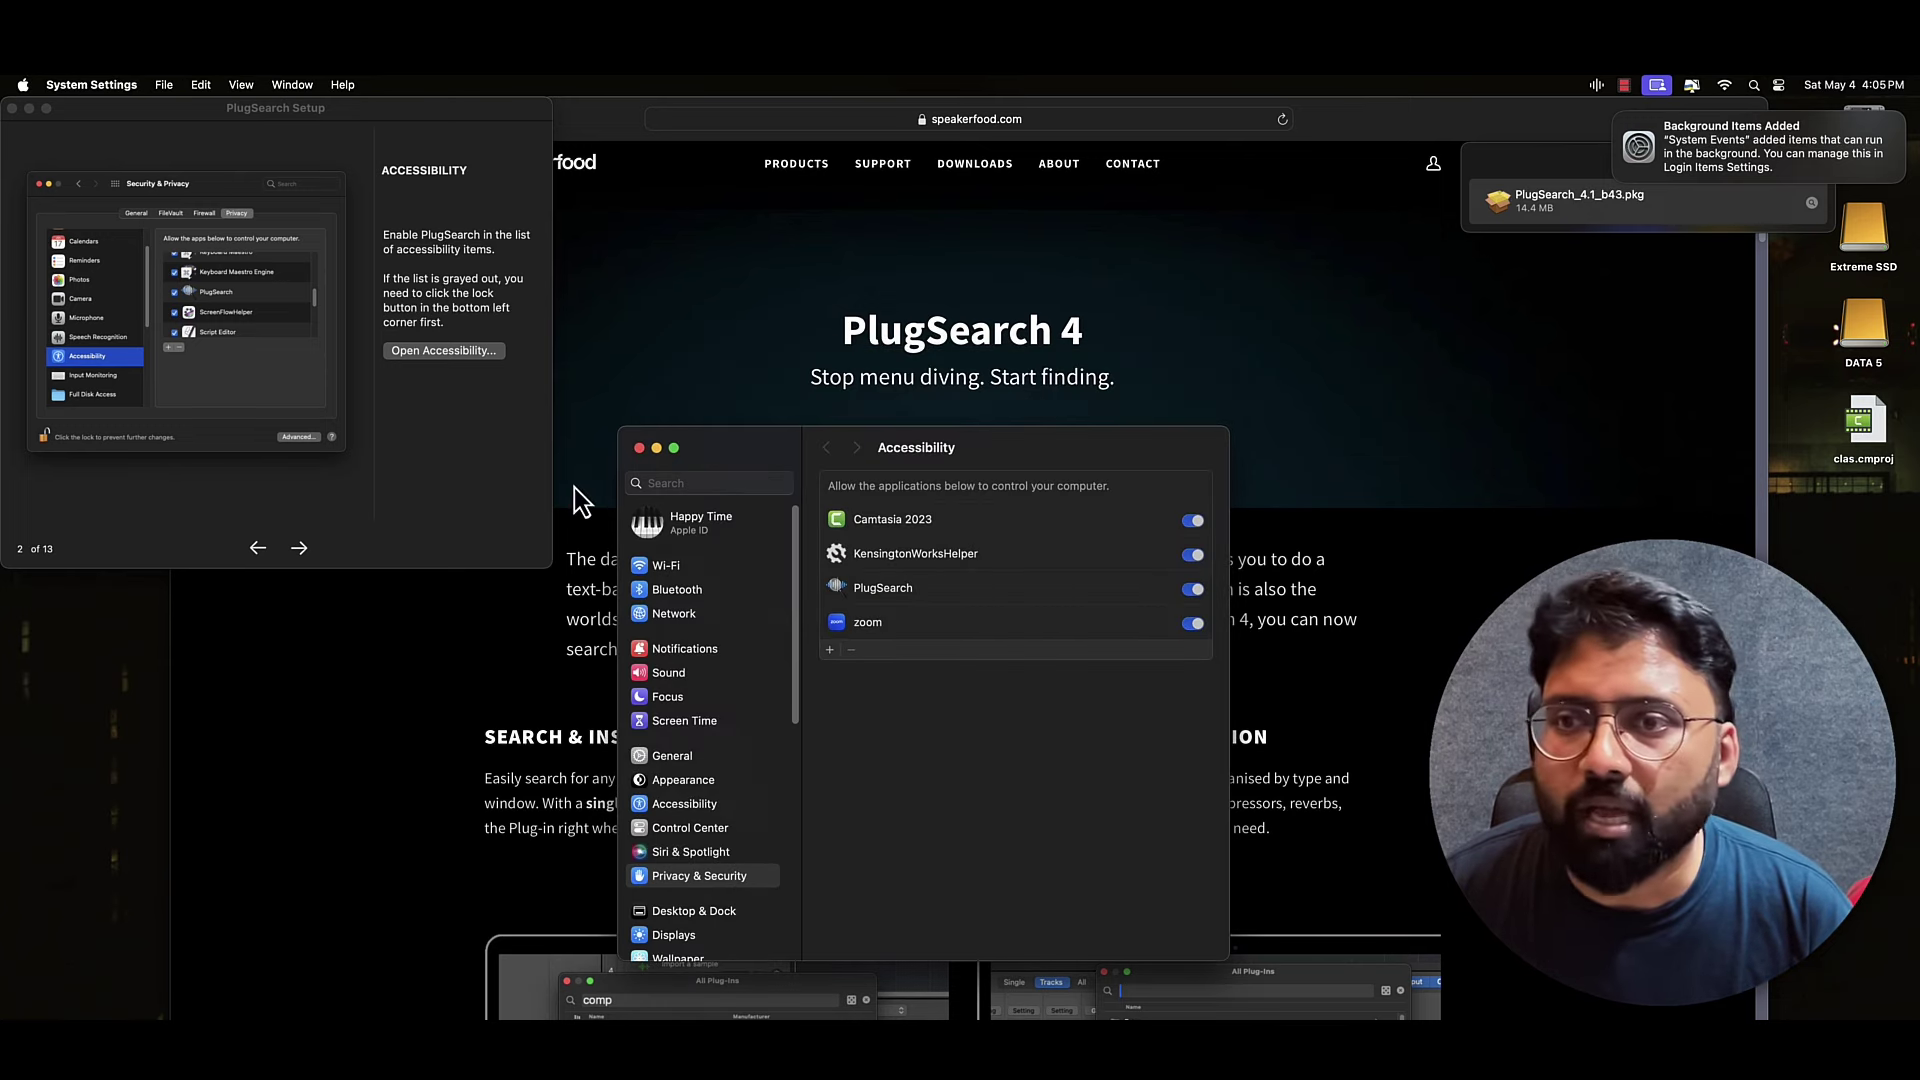
Skip through the remaining PlugSearch setup guide pages and finish it.
click(299, 548)
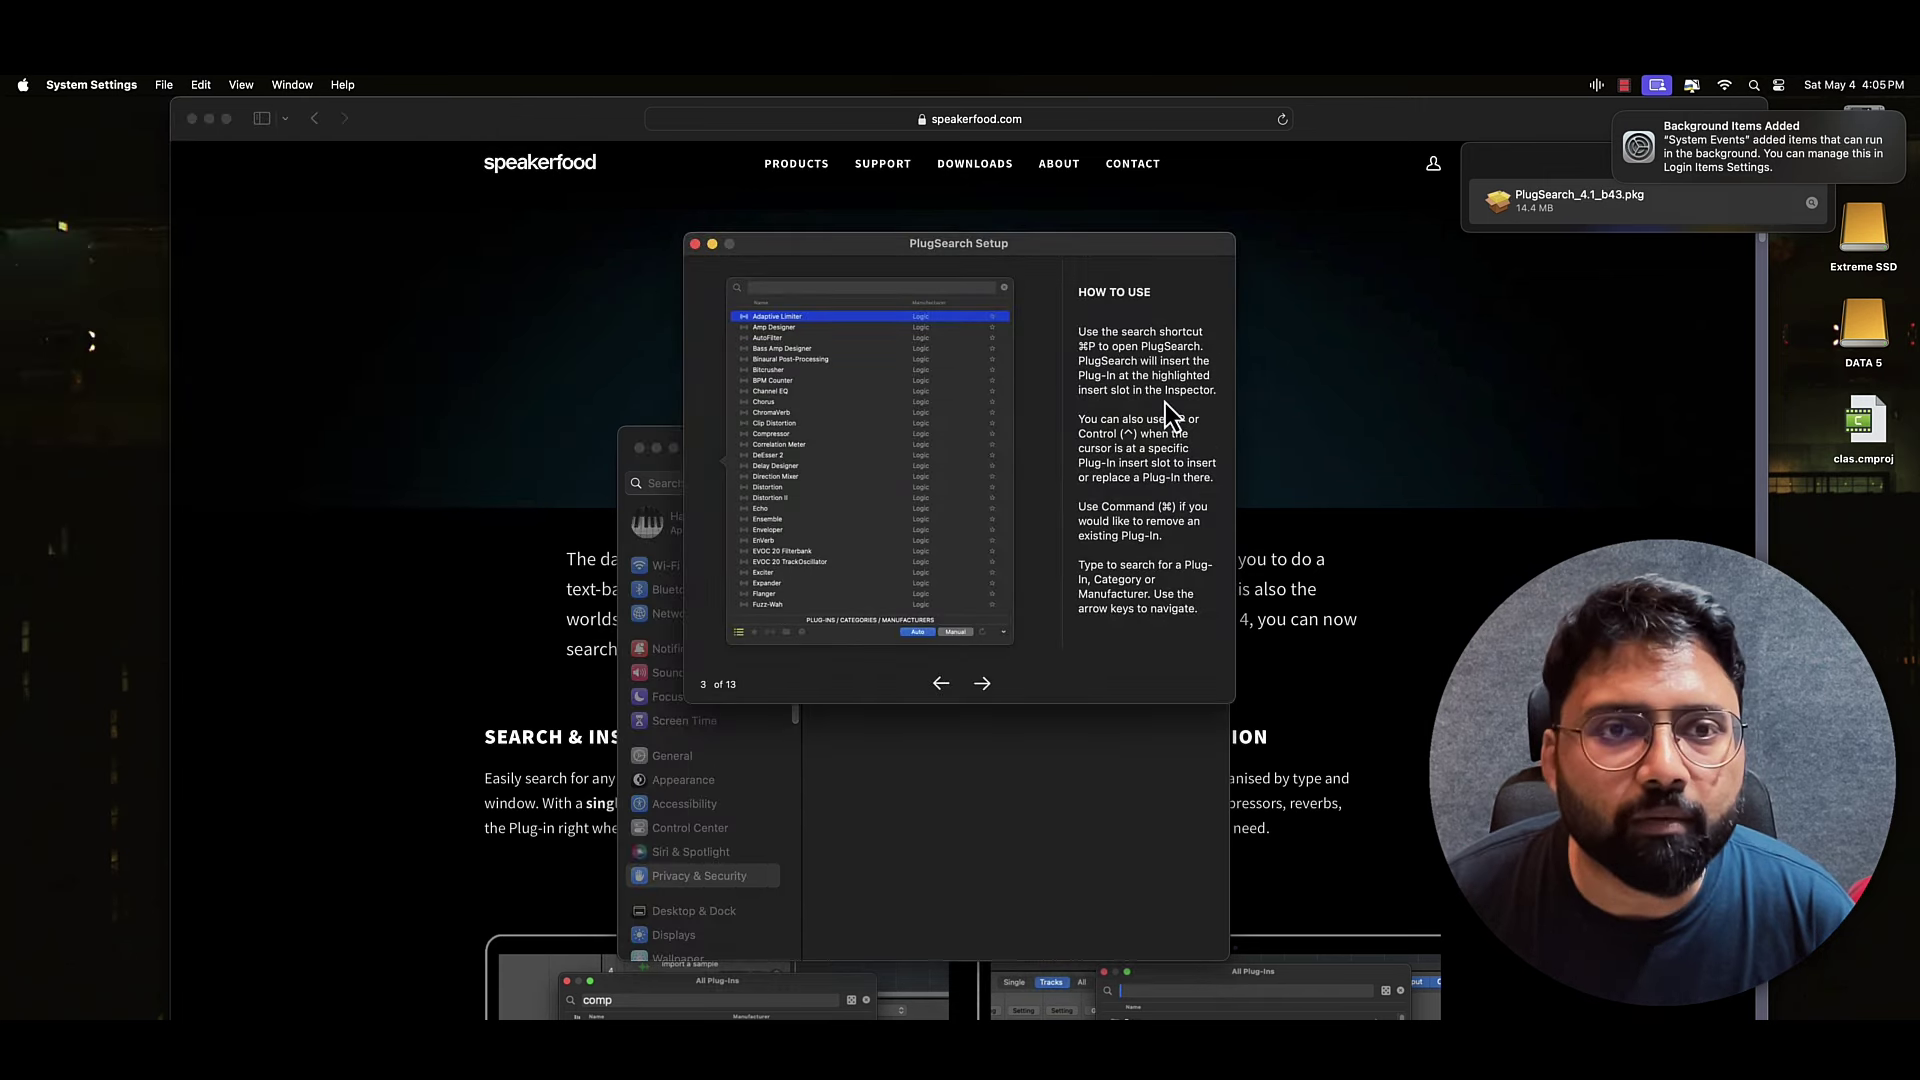
click(982, 684)
click(984, 683)
click(984, 683)
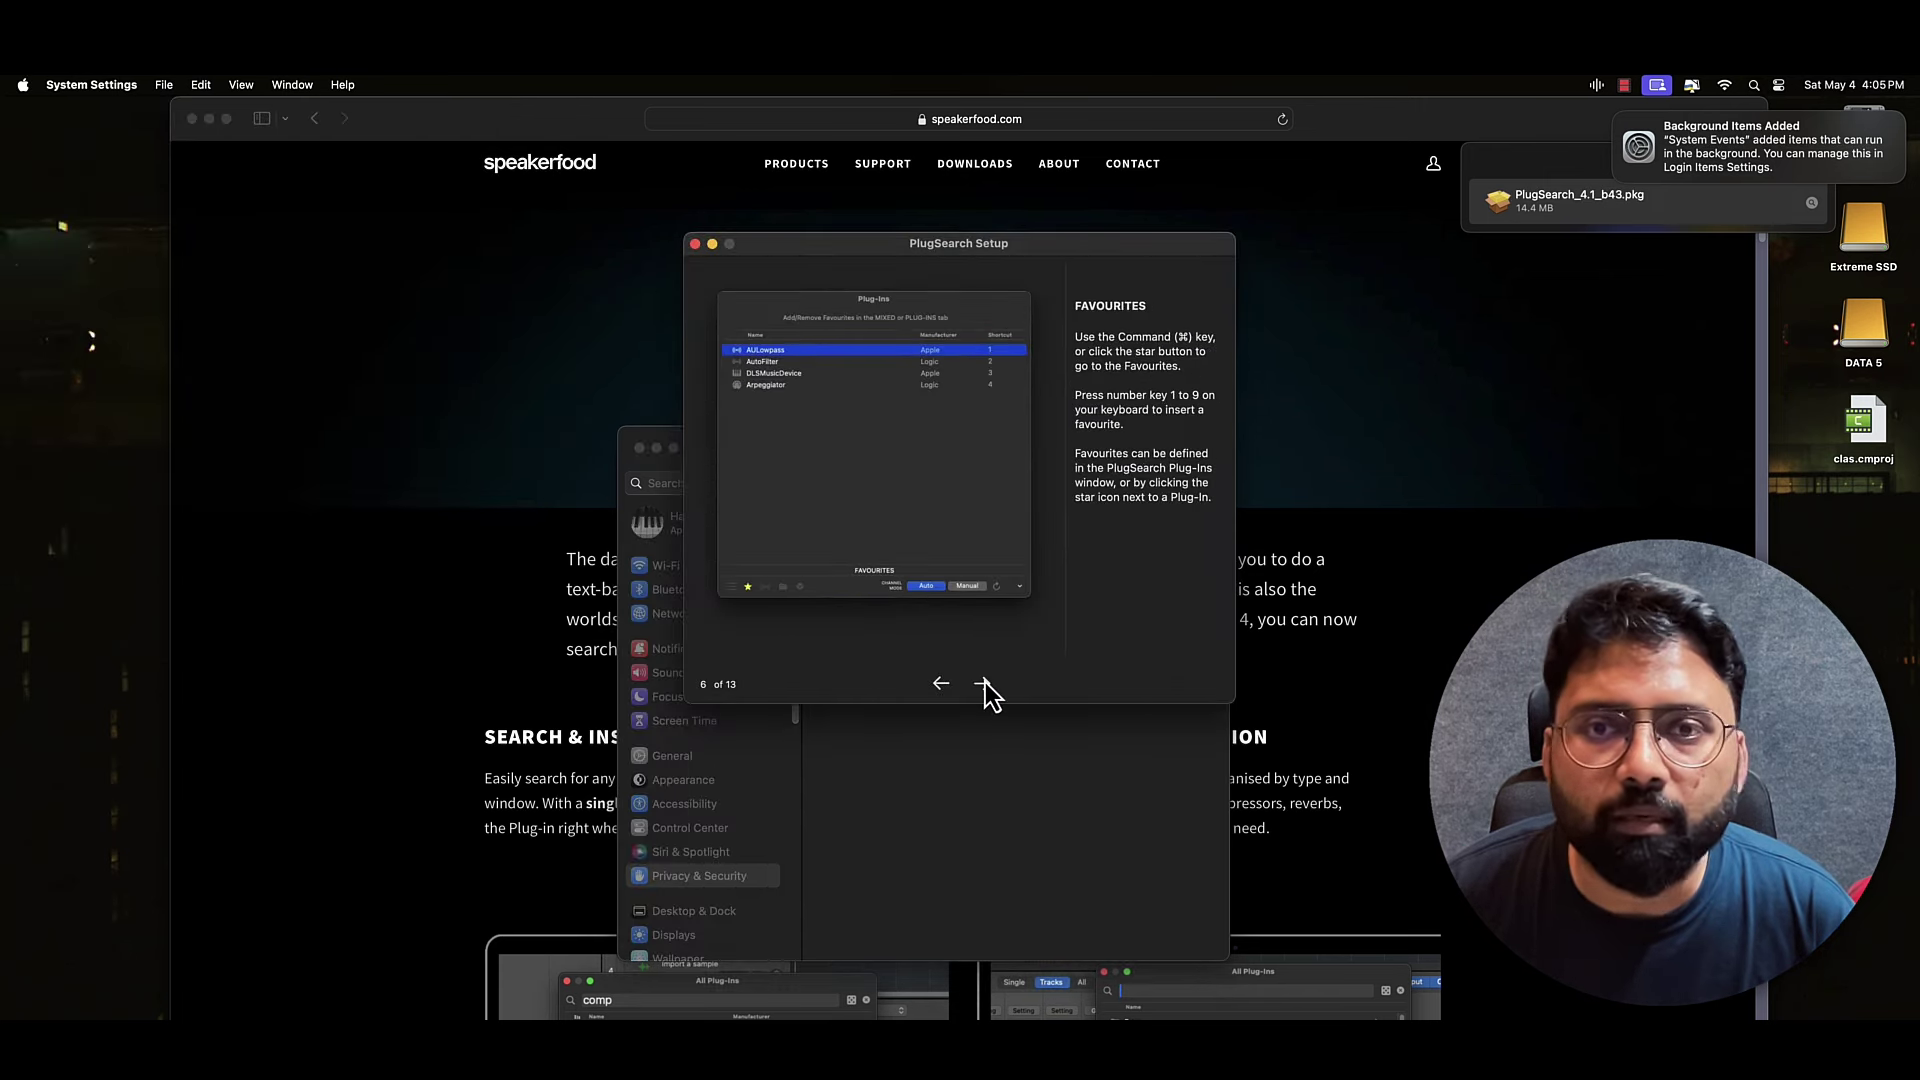
click(984, 683)
click(984, 683)
click(984, 683)
click(984, 682)
click(983, 683)
click(983, 683)
click(984, 683)
click(1157, 677)
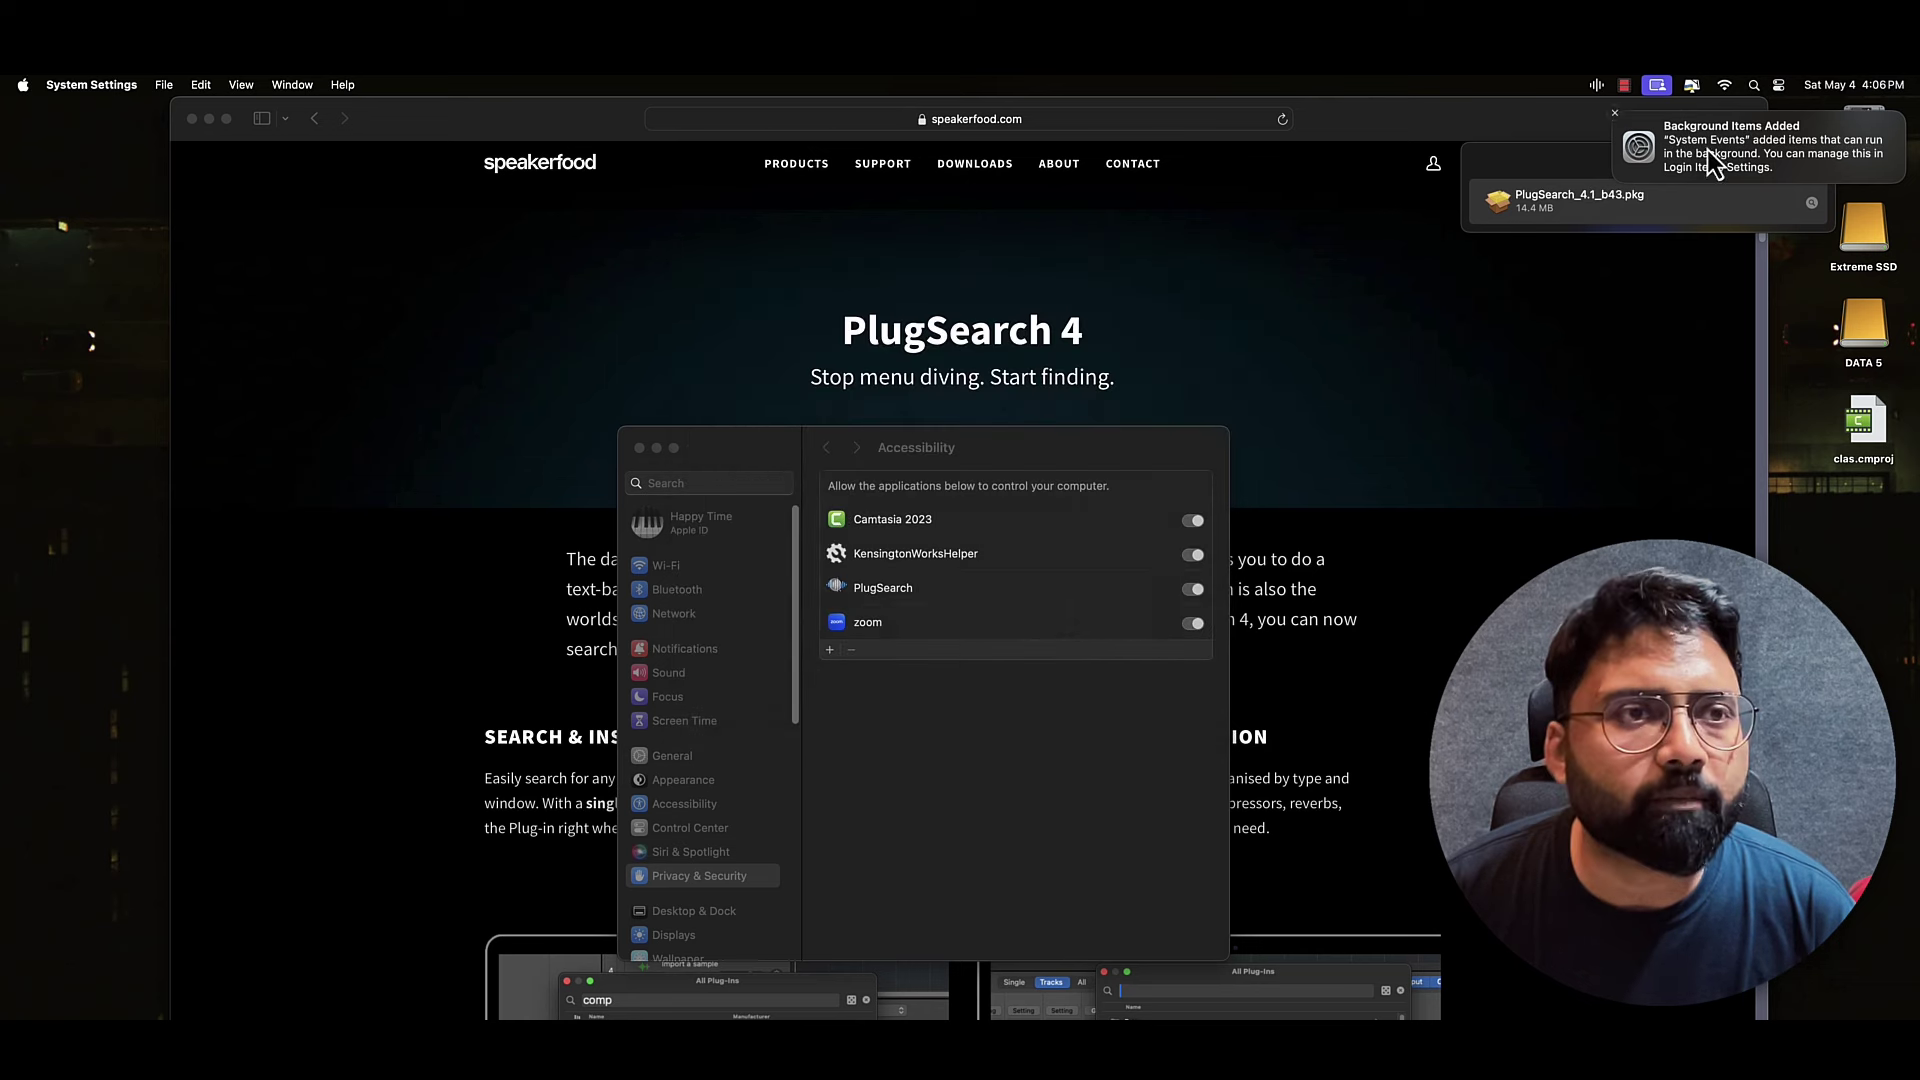
click(1598, 84)
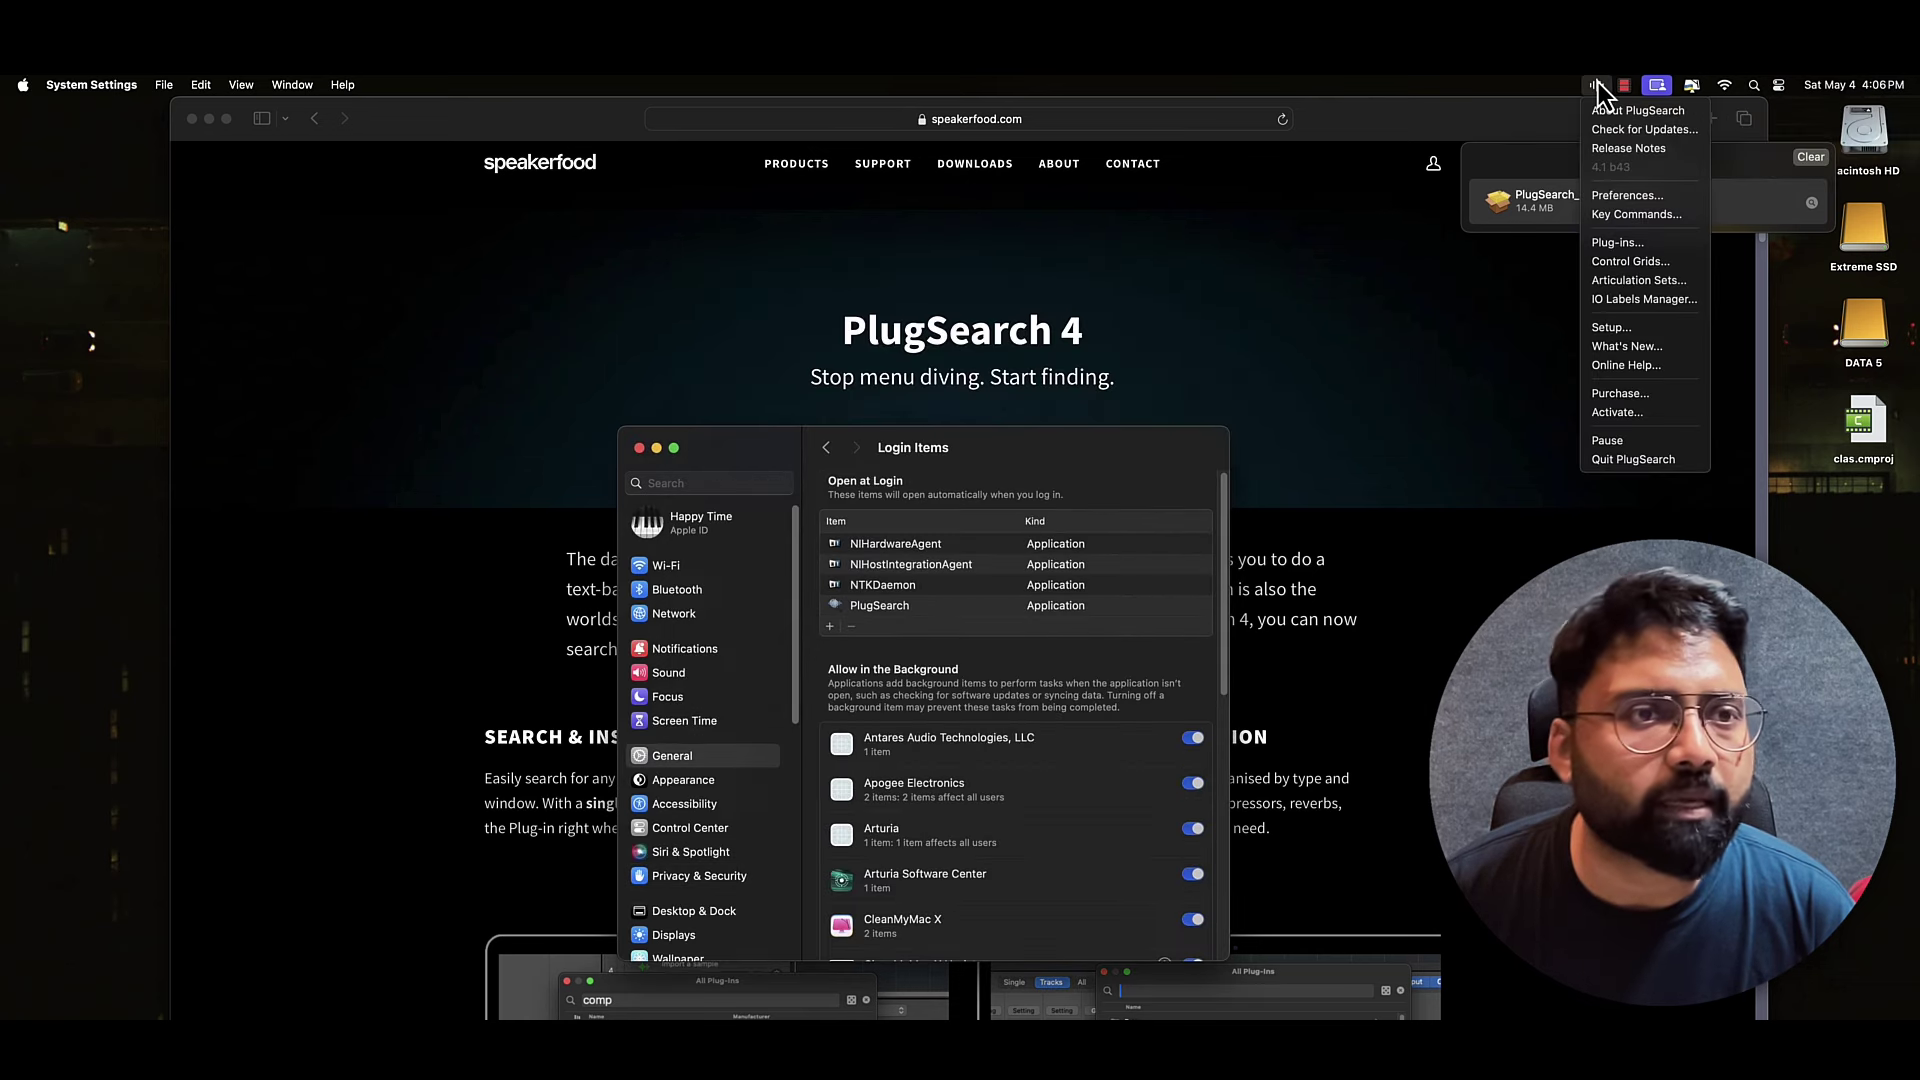
Show PlugSearch's License preferences in Trial Mode, then return to Safari to launch Logic Pro.
click(1619, 411)
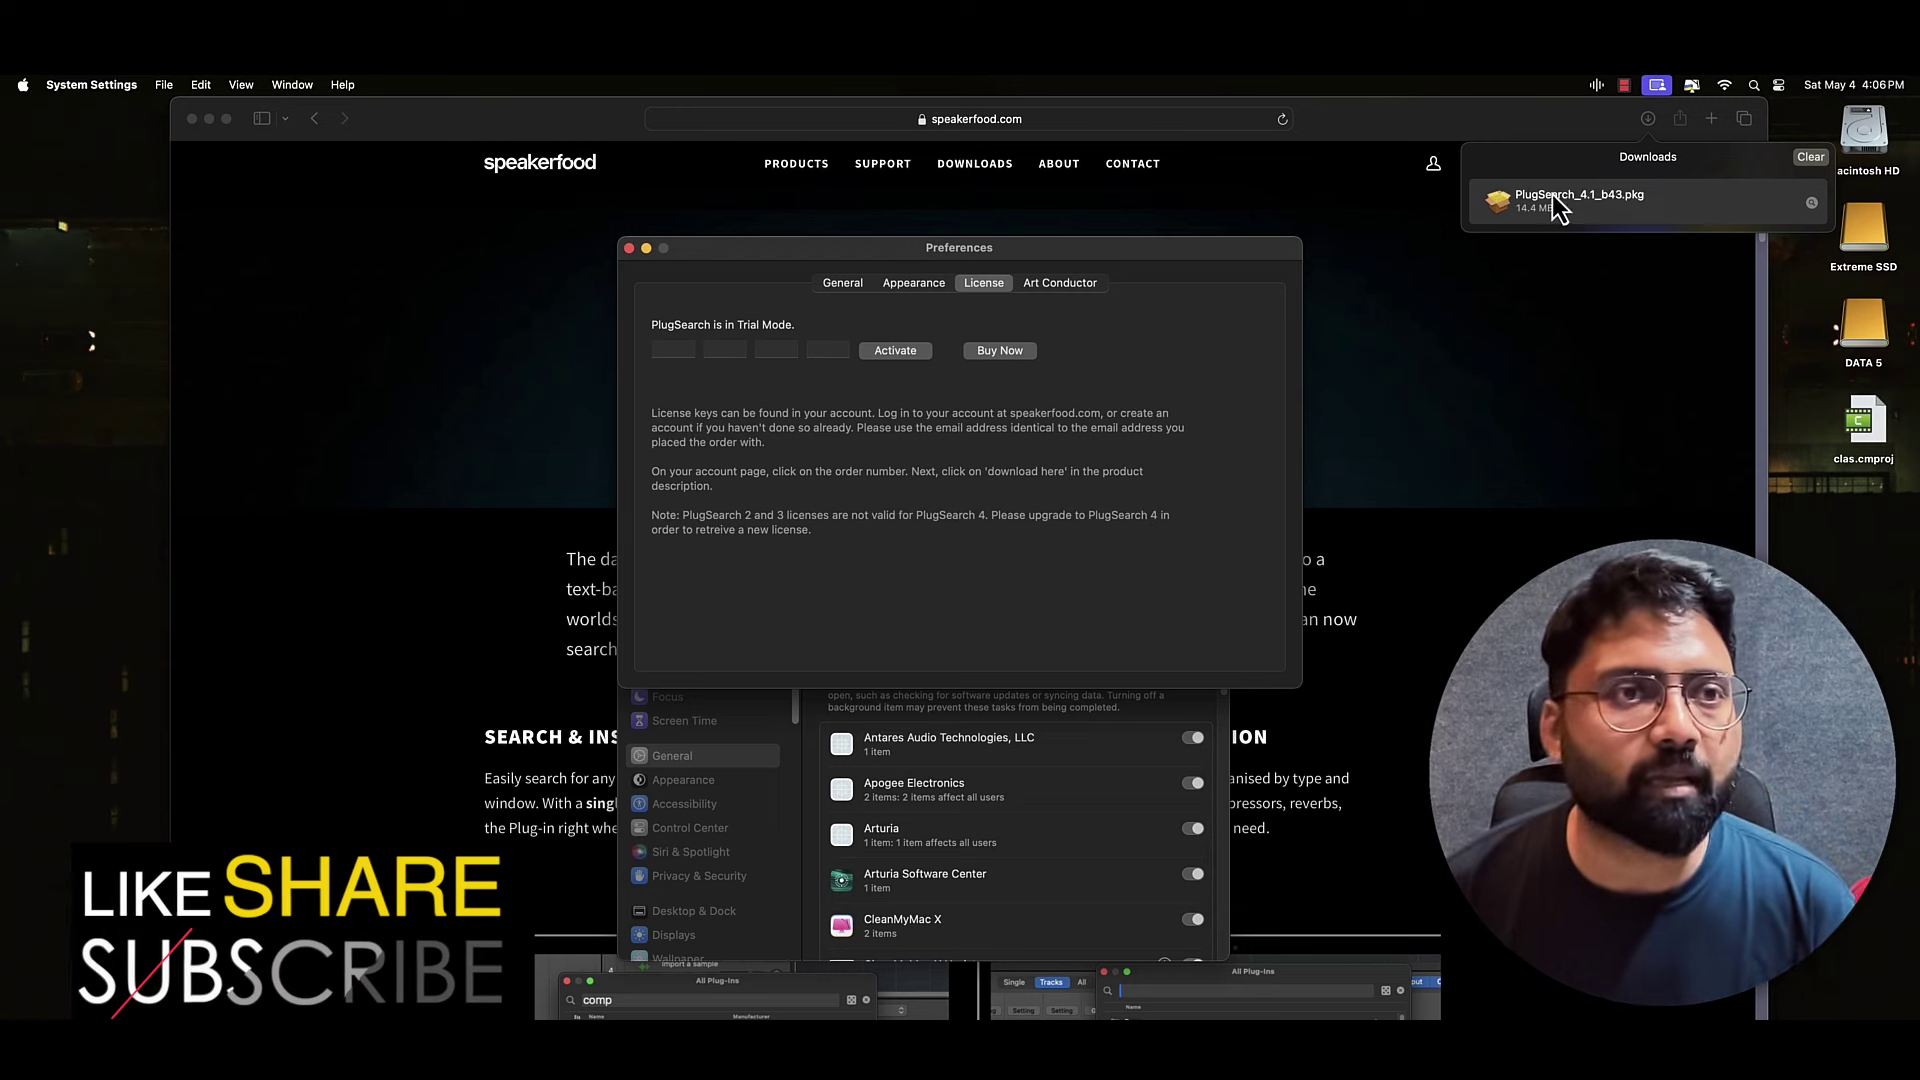
click(1646, 128)
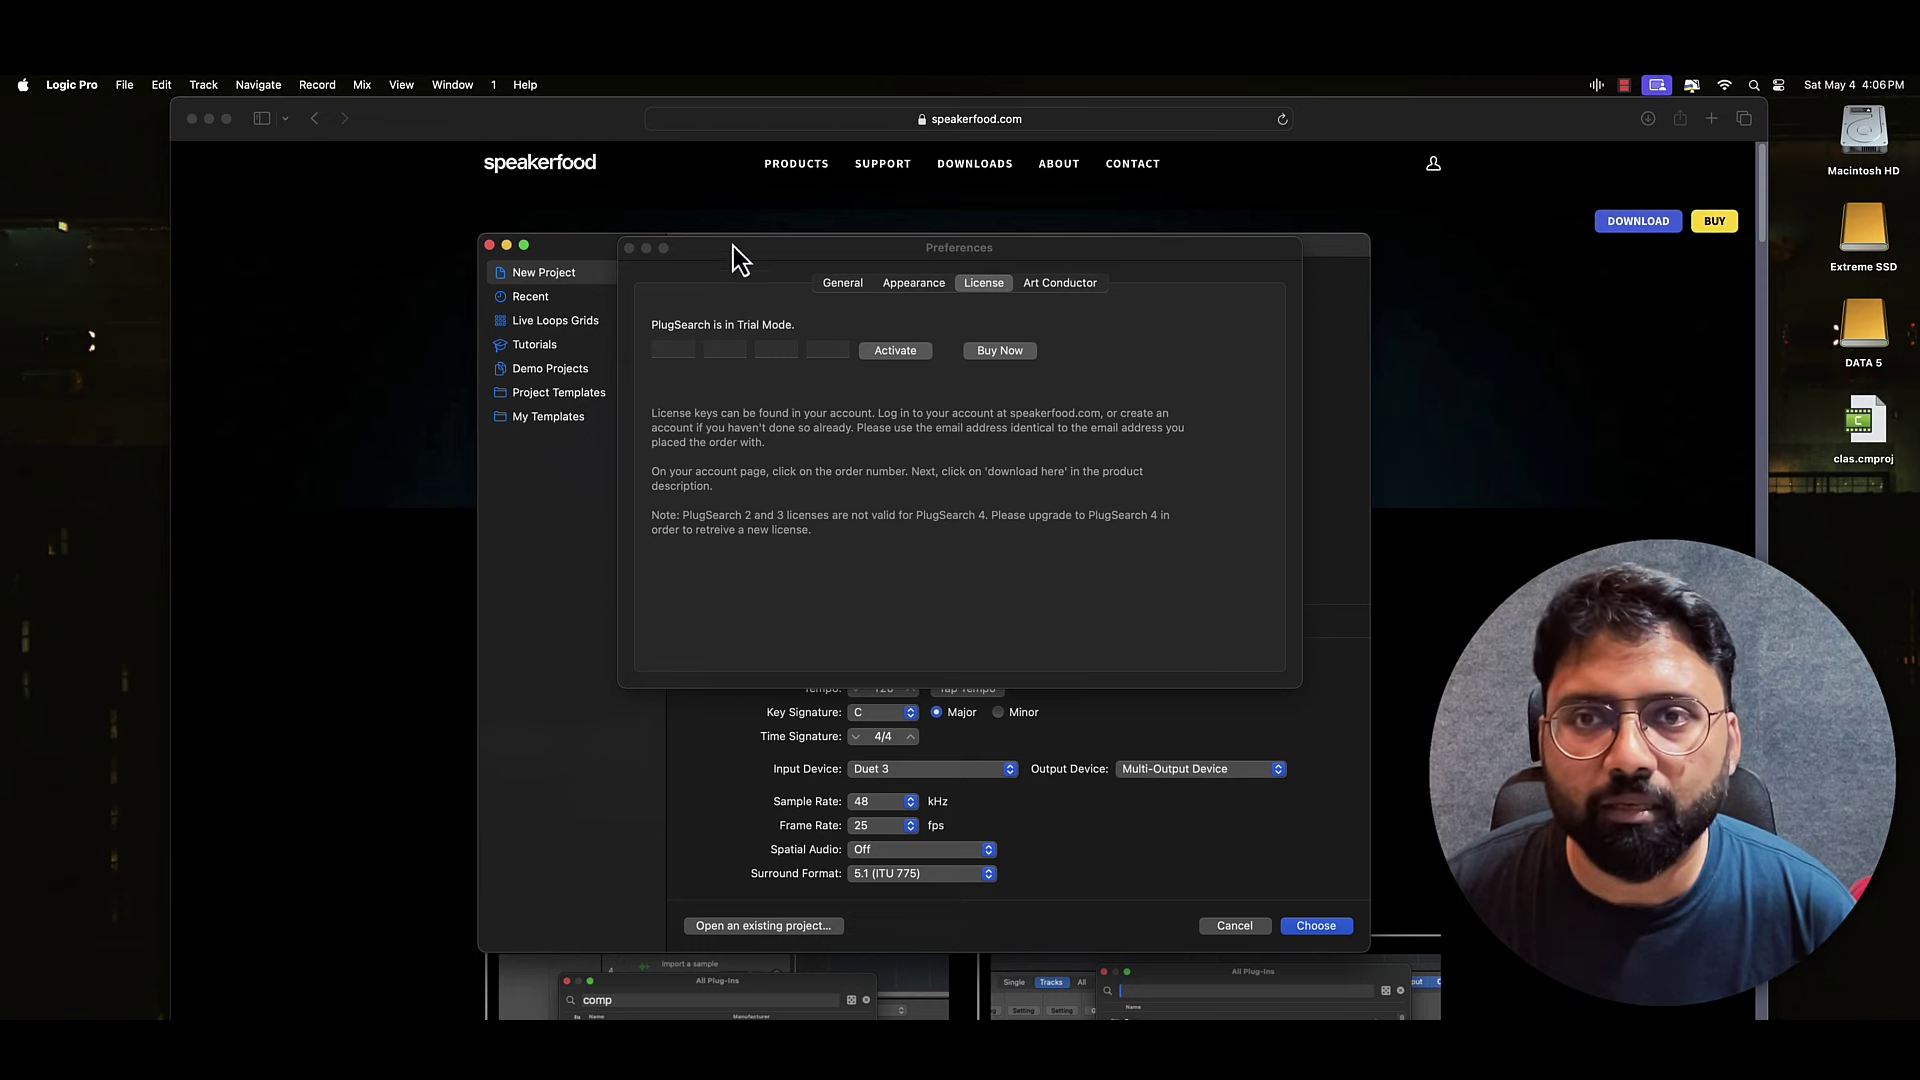
Move the Preferences window aside and create a new empty Logic Pro project.
drag(733, 246, 1387, 291)
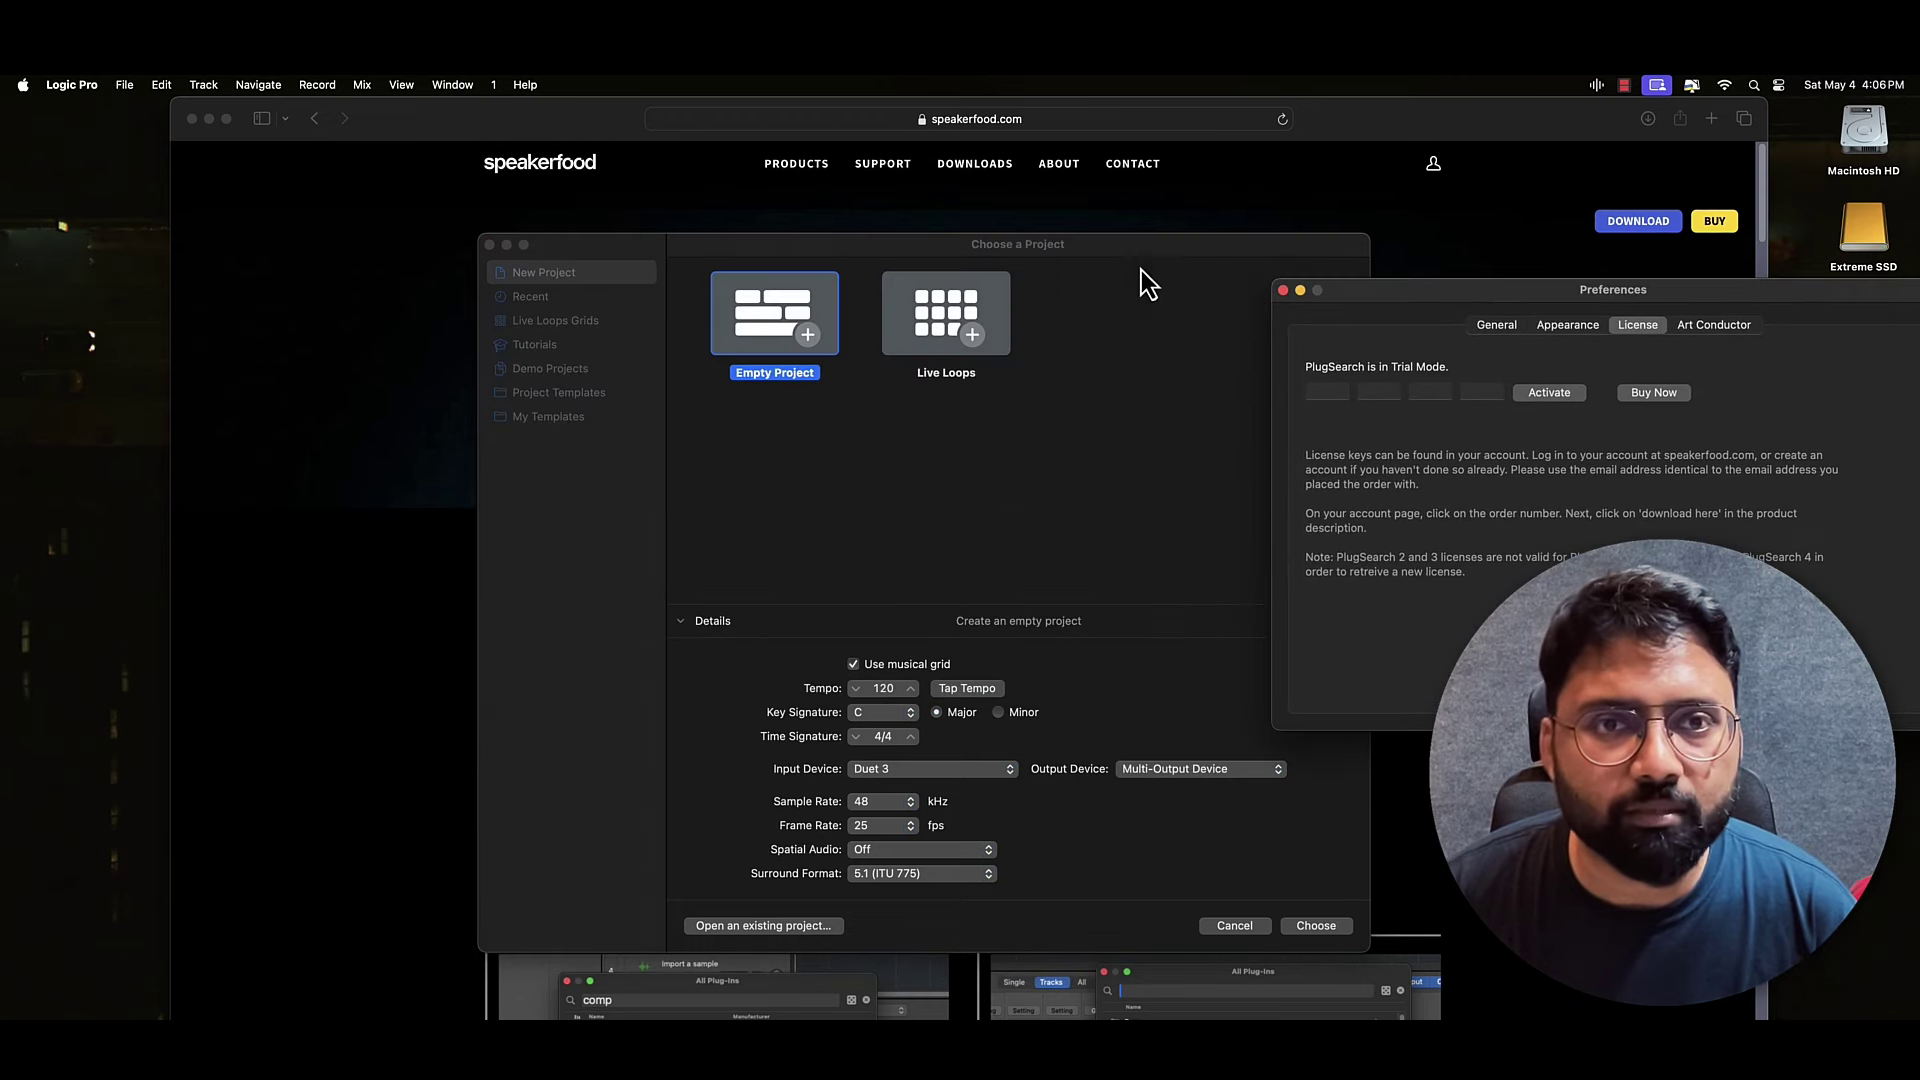
drag(1124, 252, 830, 200)
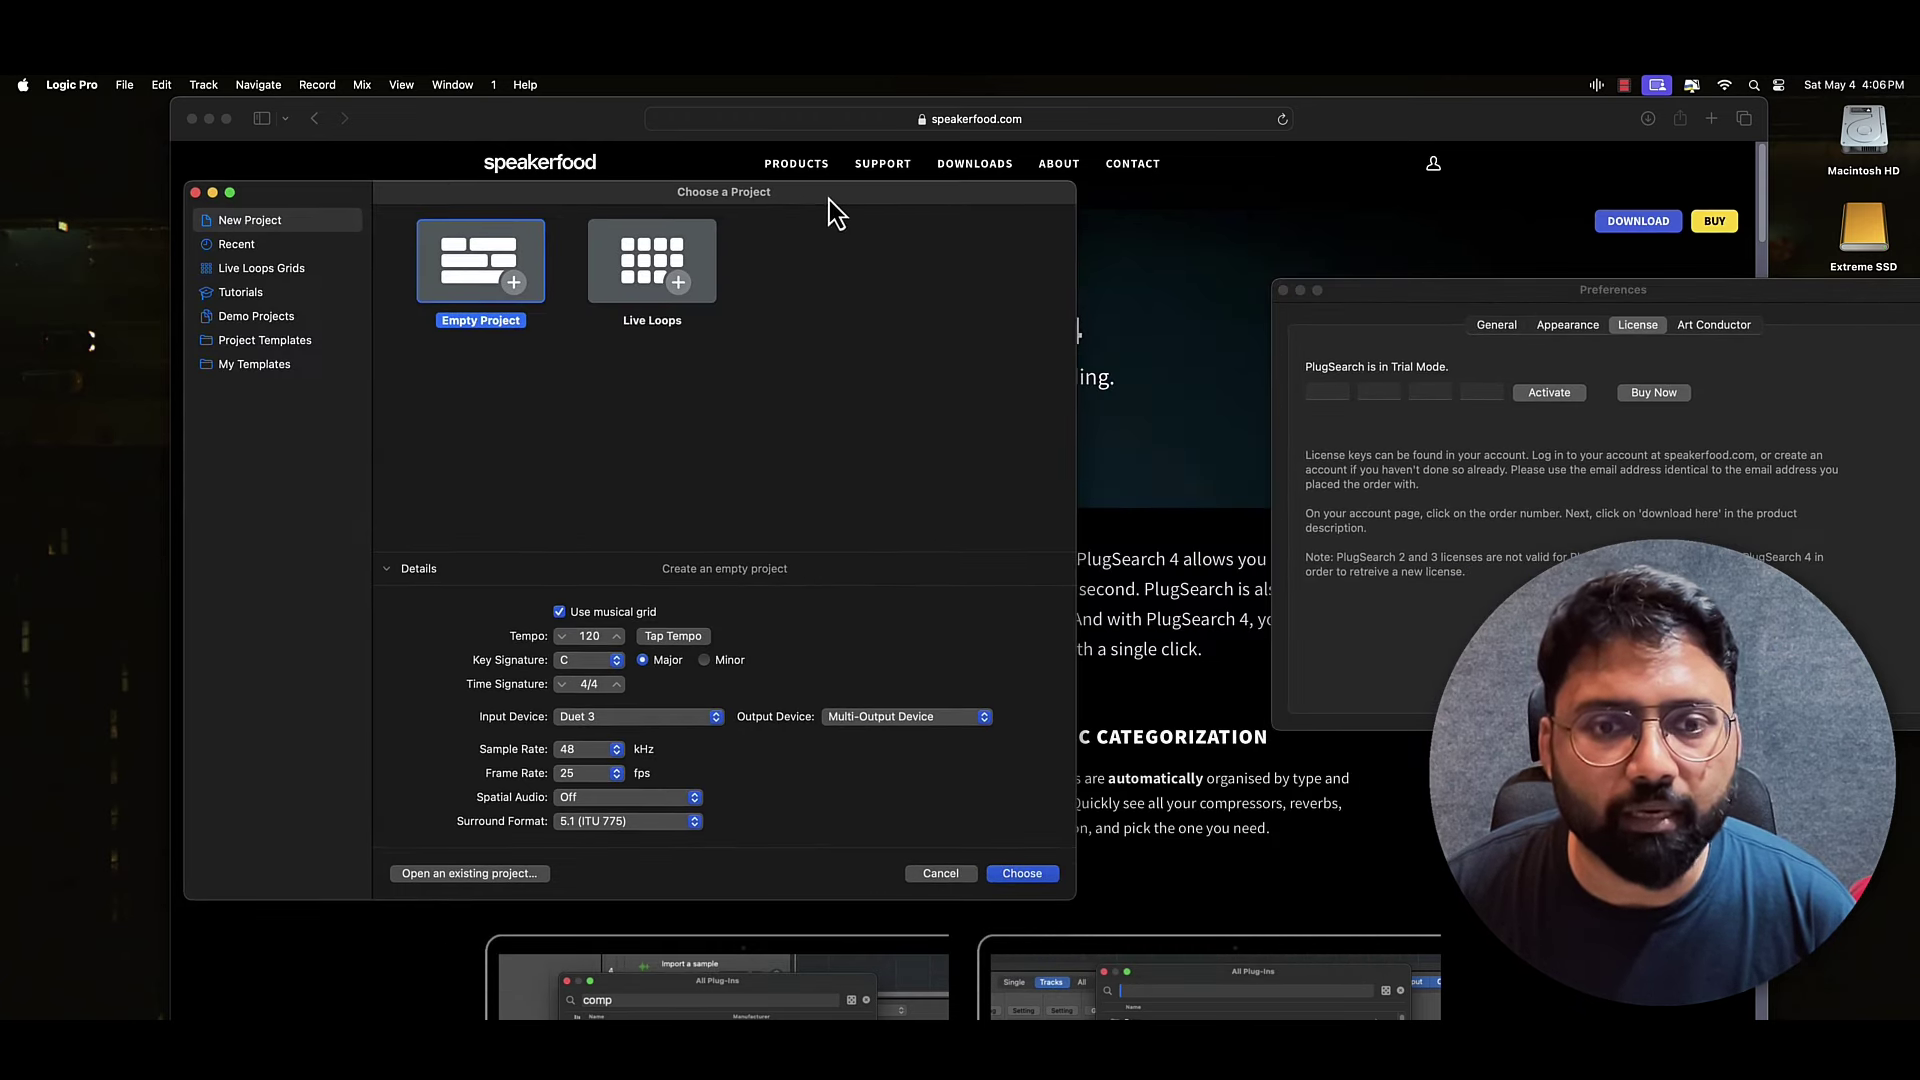
click(1039, 880)
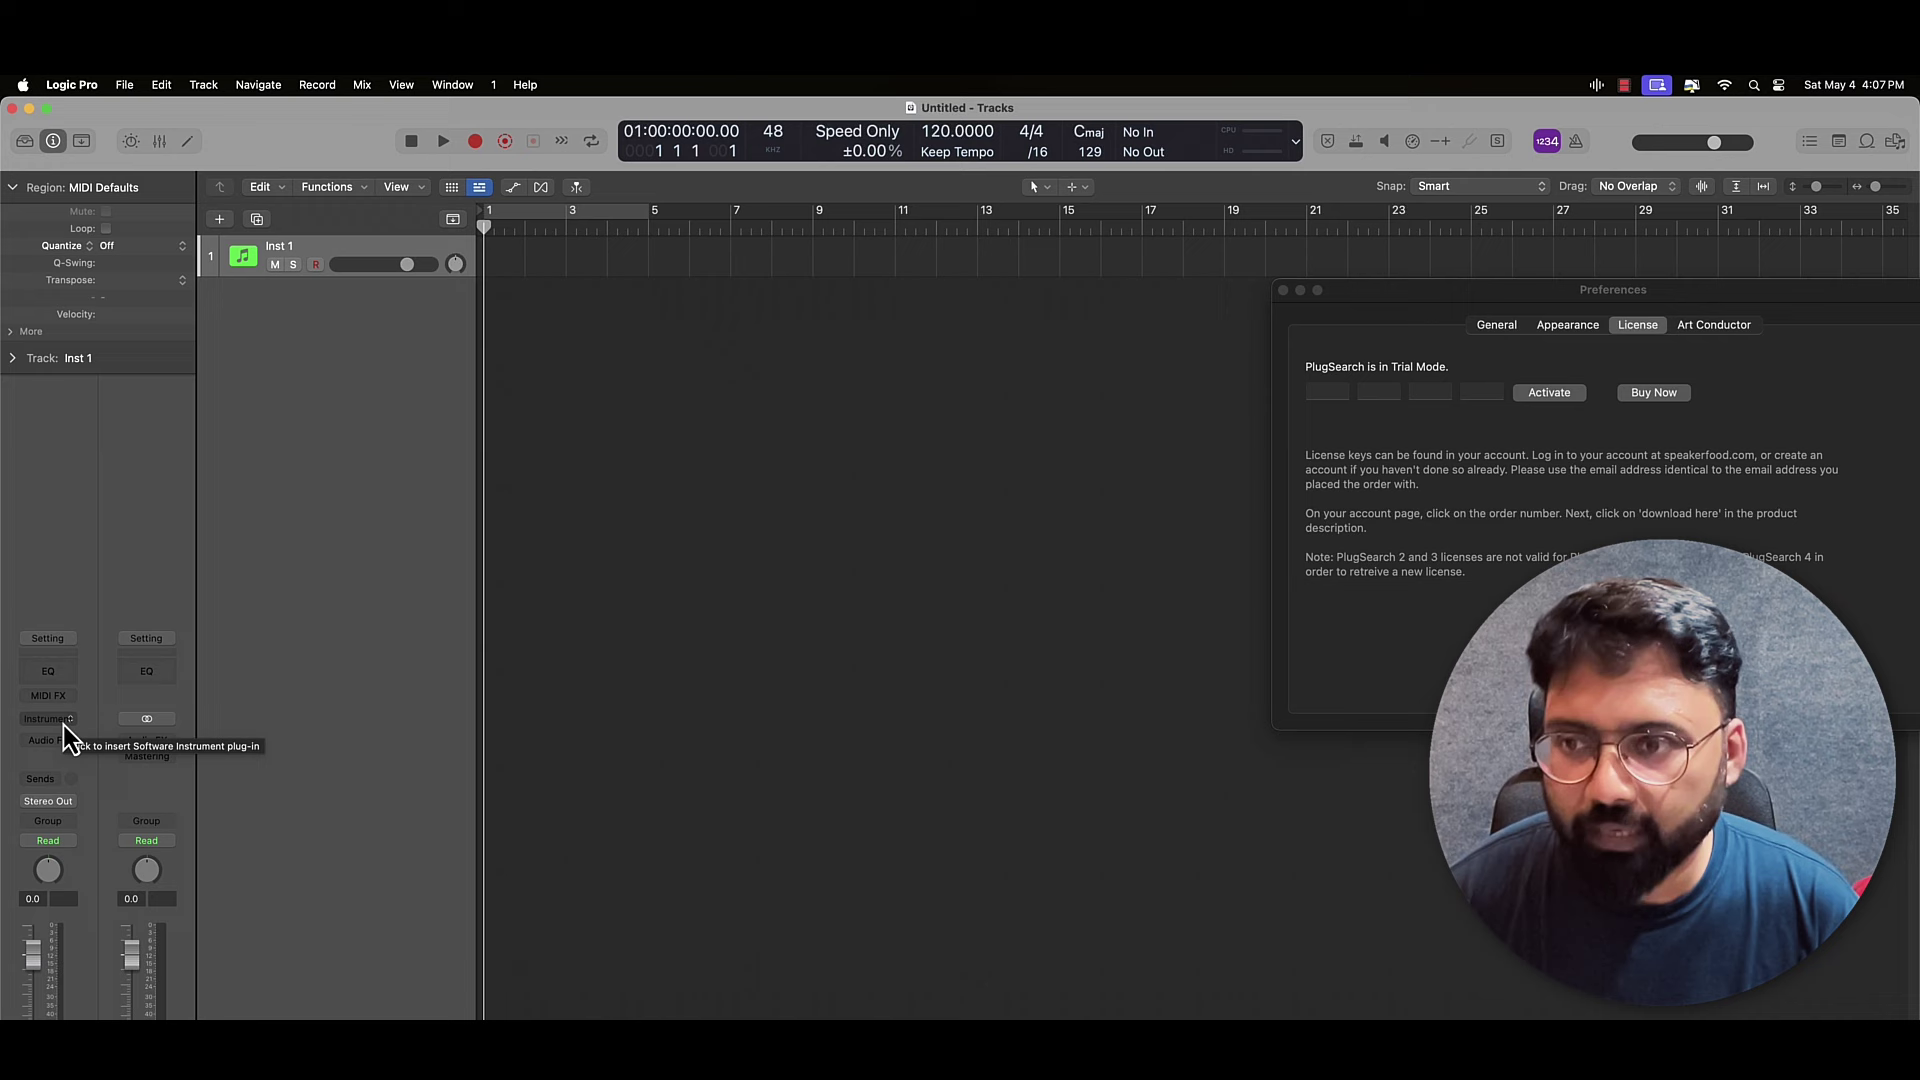
Continue past the PlugSearch trial notice and load Omnisphere on the instrument track.
key(super+shift+p)
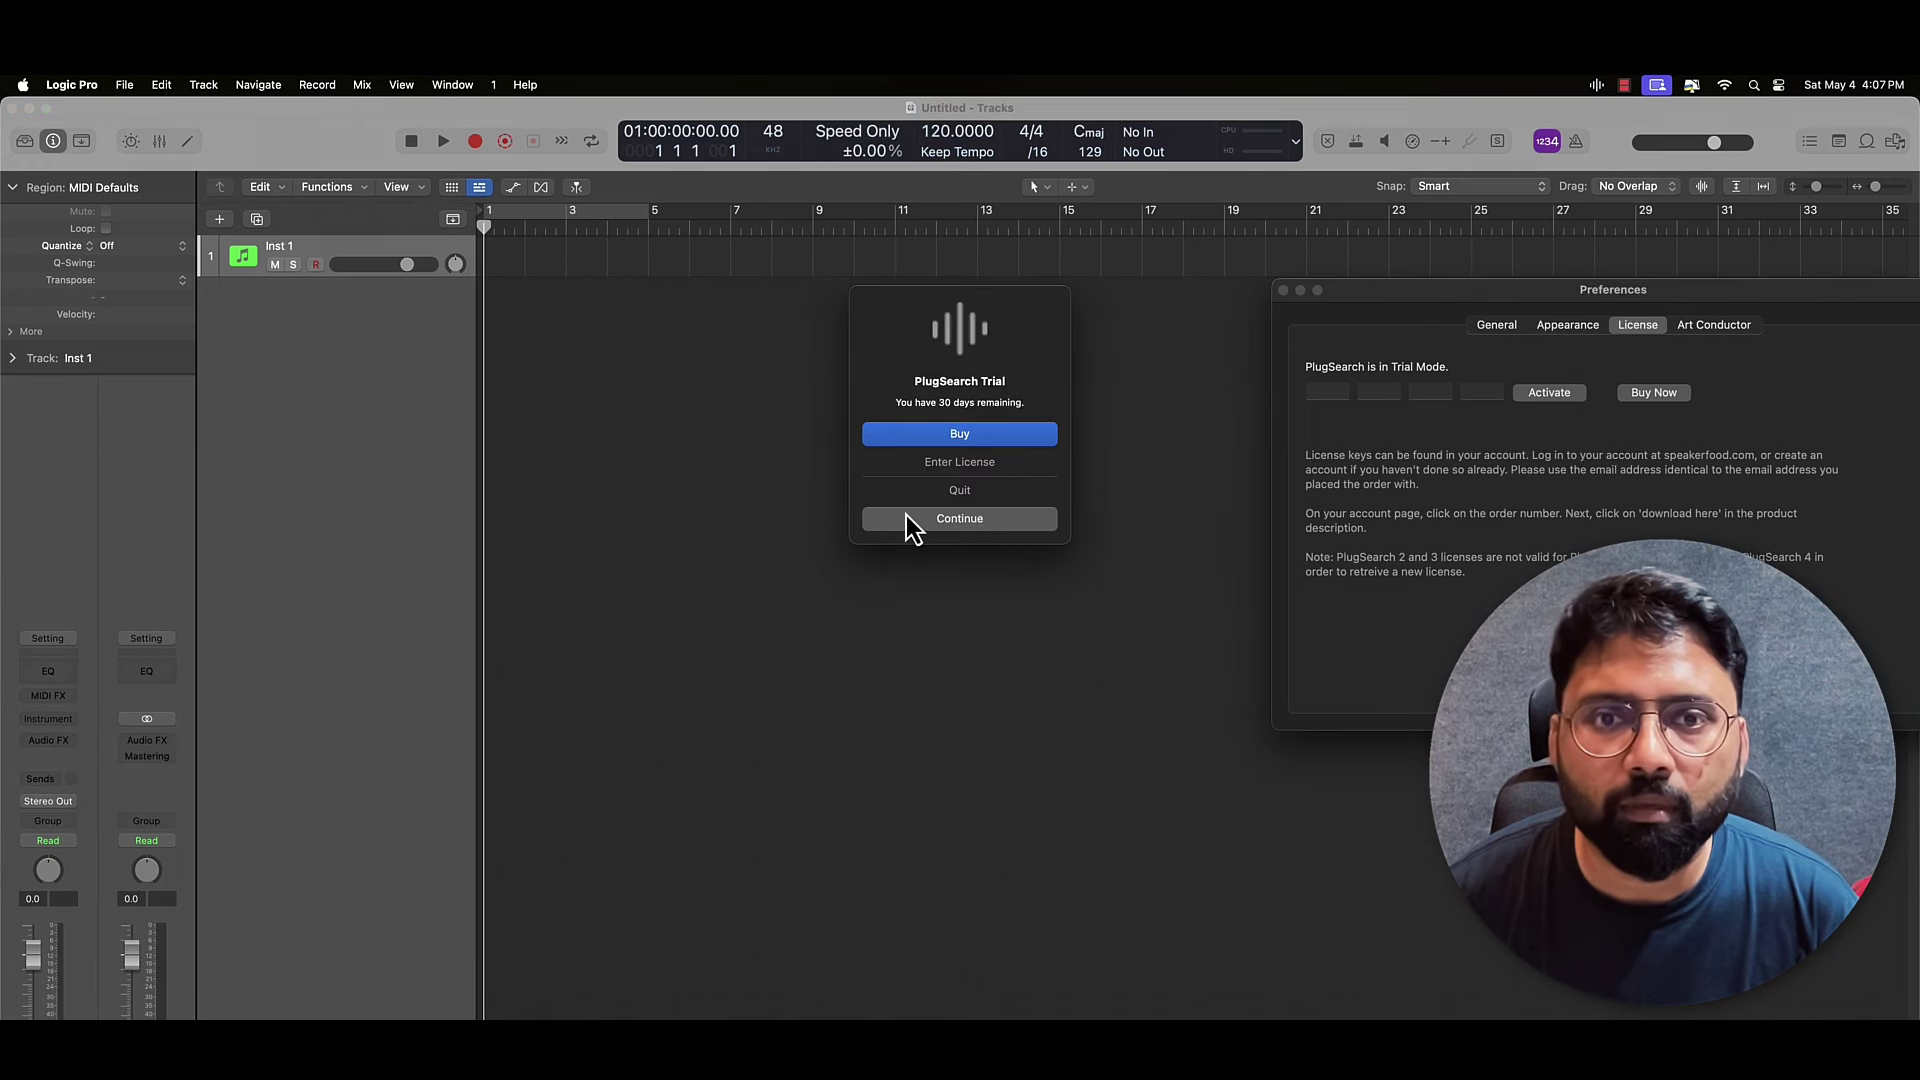
click(976, 520)
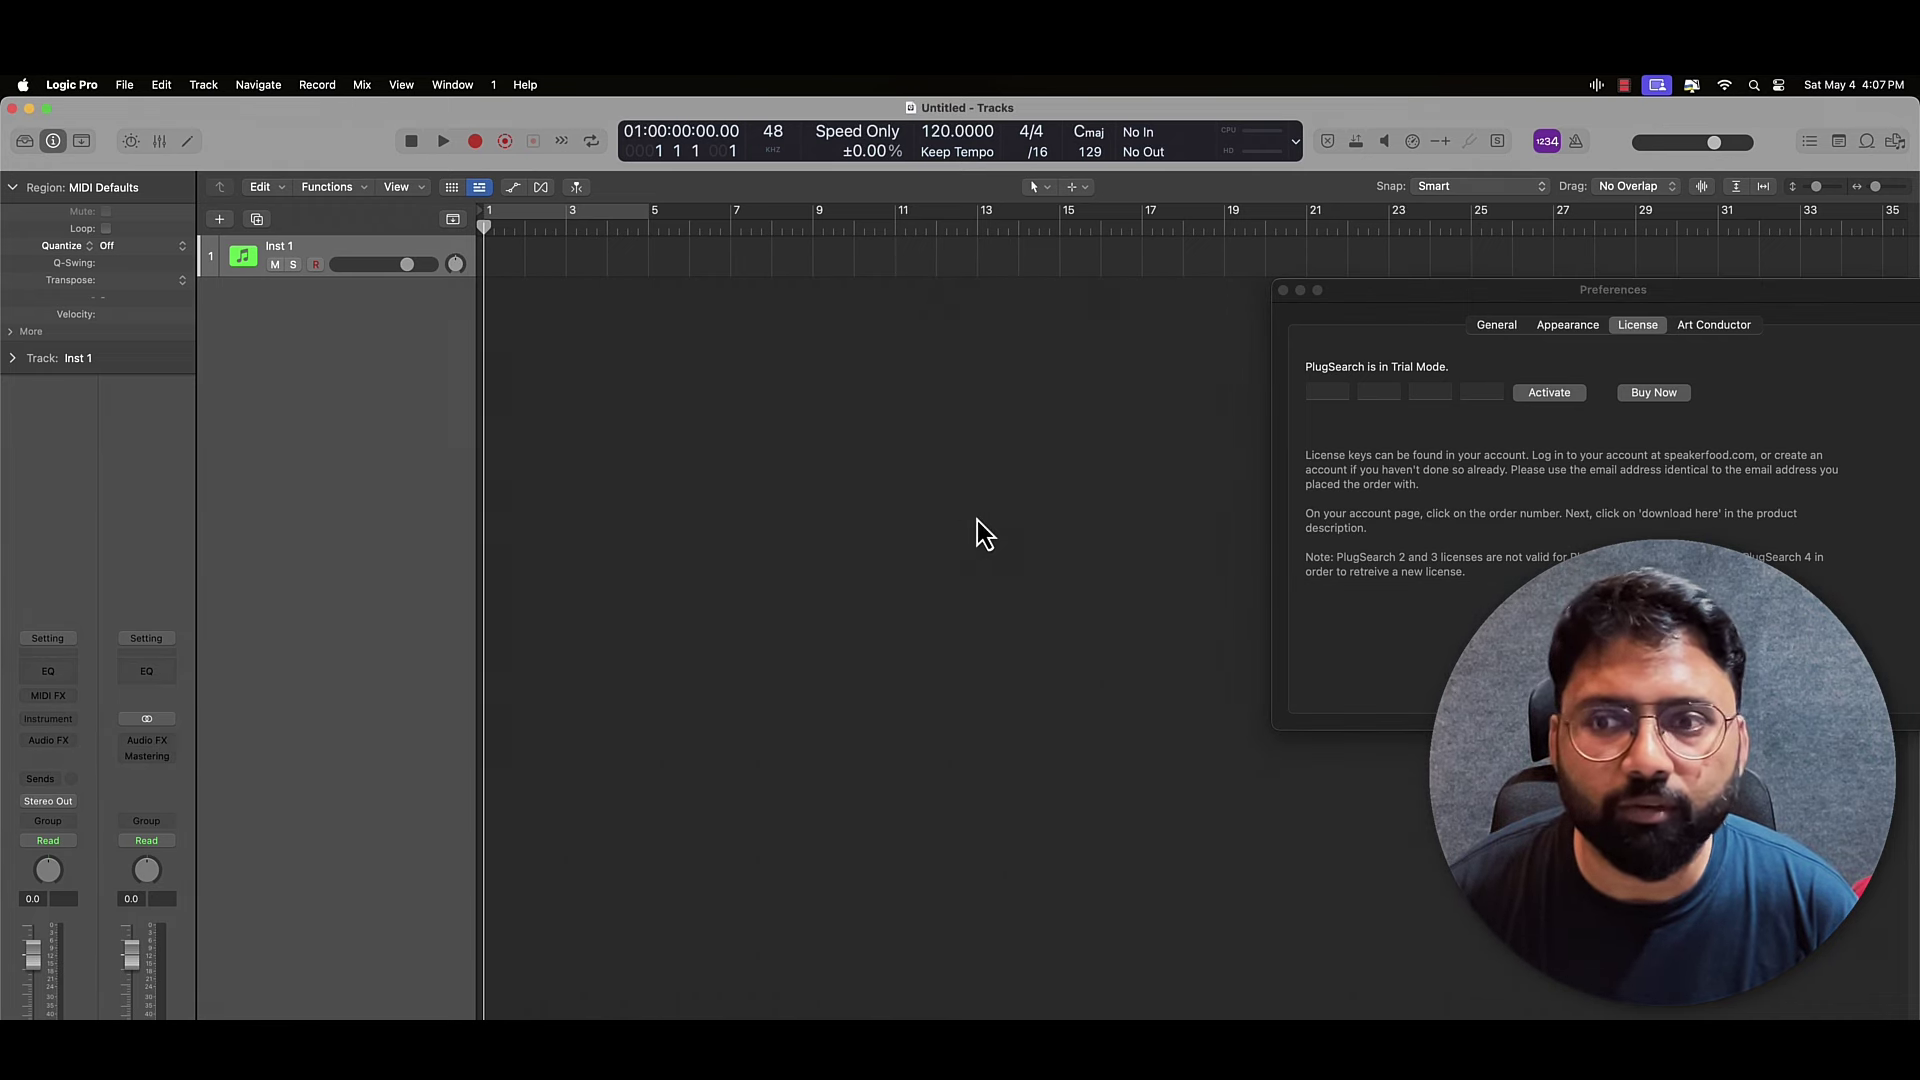
click(62, 724)
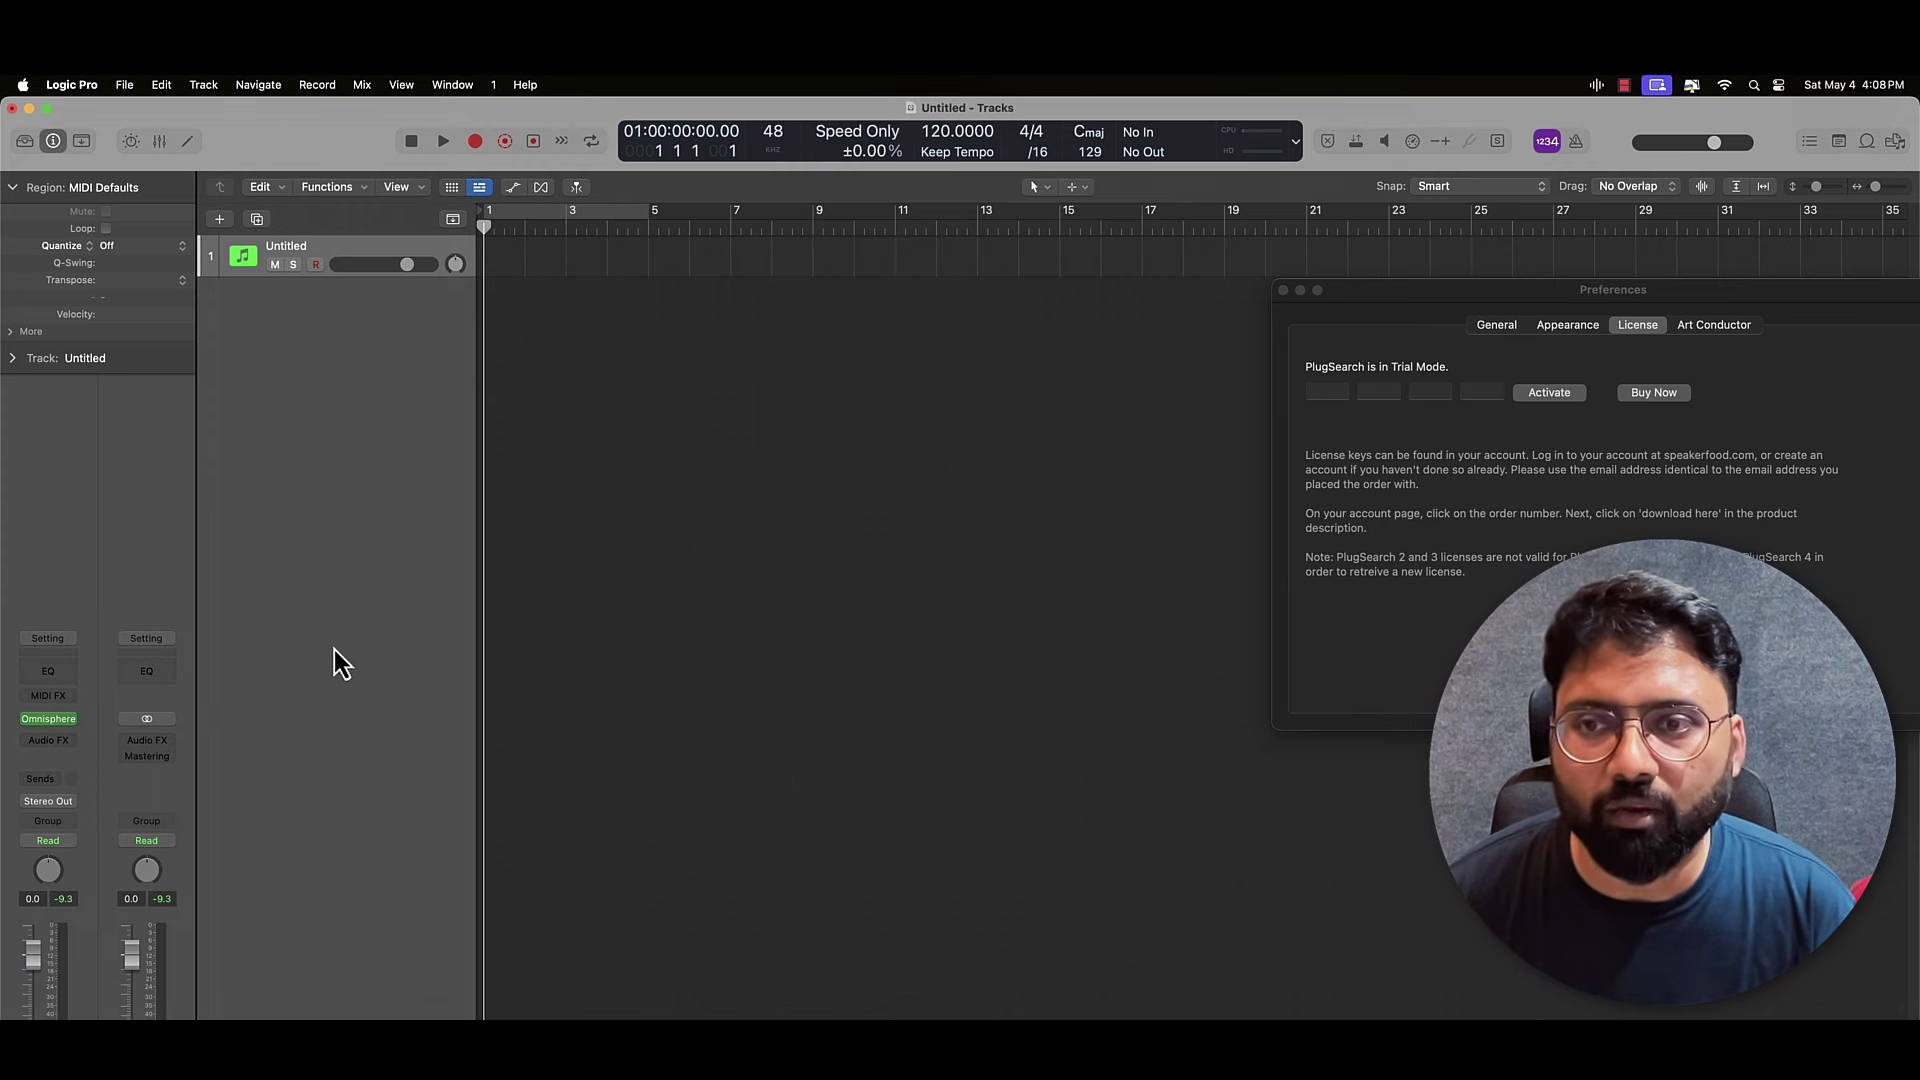
Add an audio track and insert Auto-Tune Pro by searching 'auto' in PlugSearch.
key(alt+super+a)
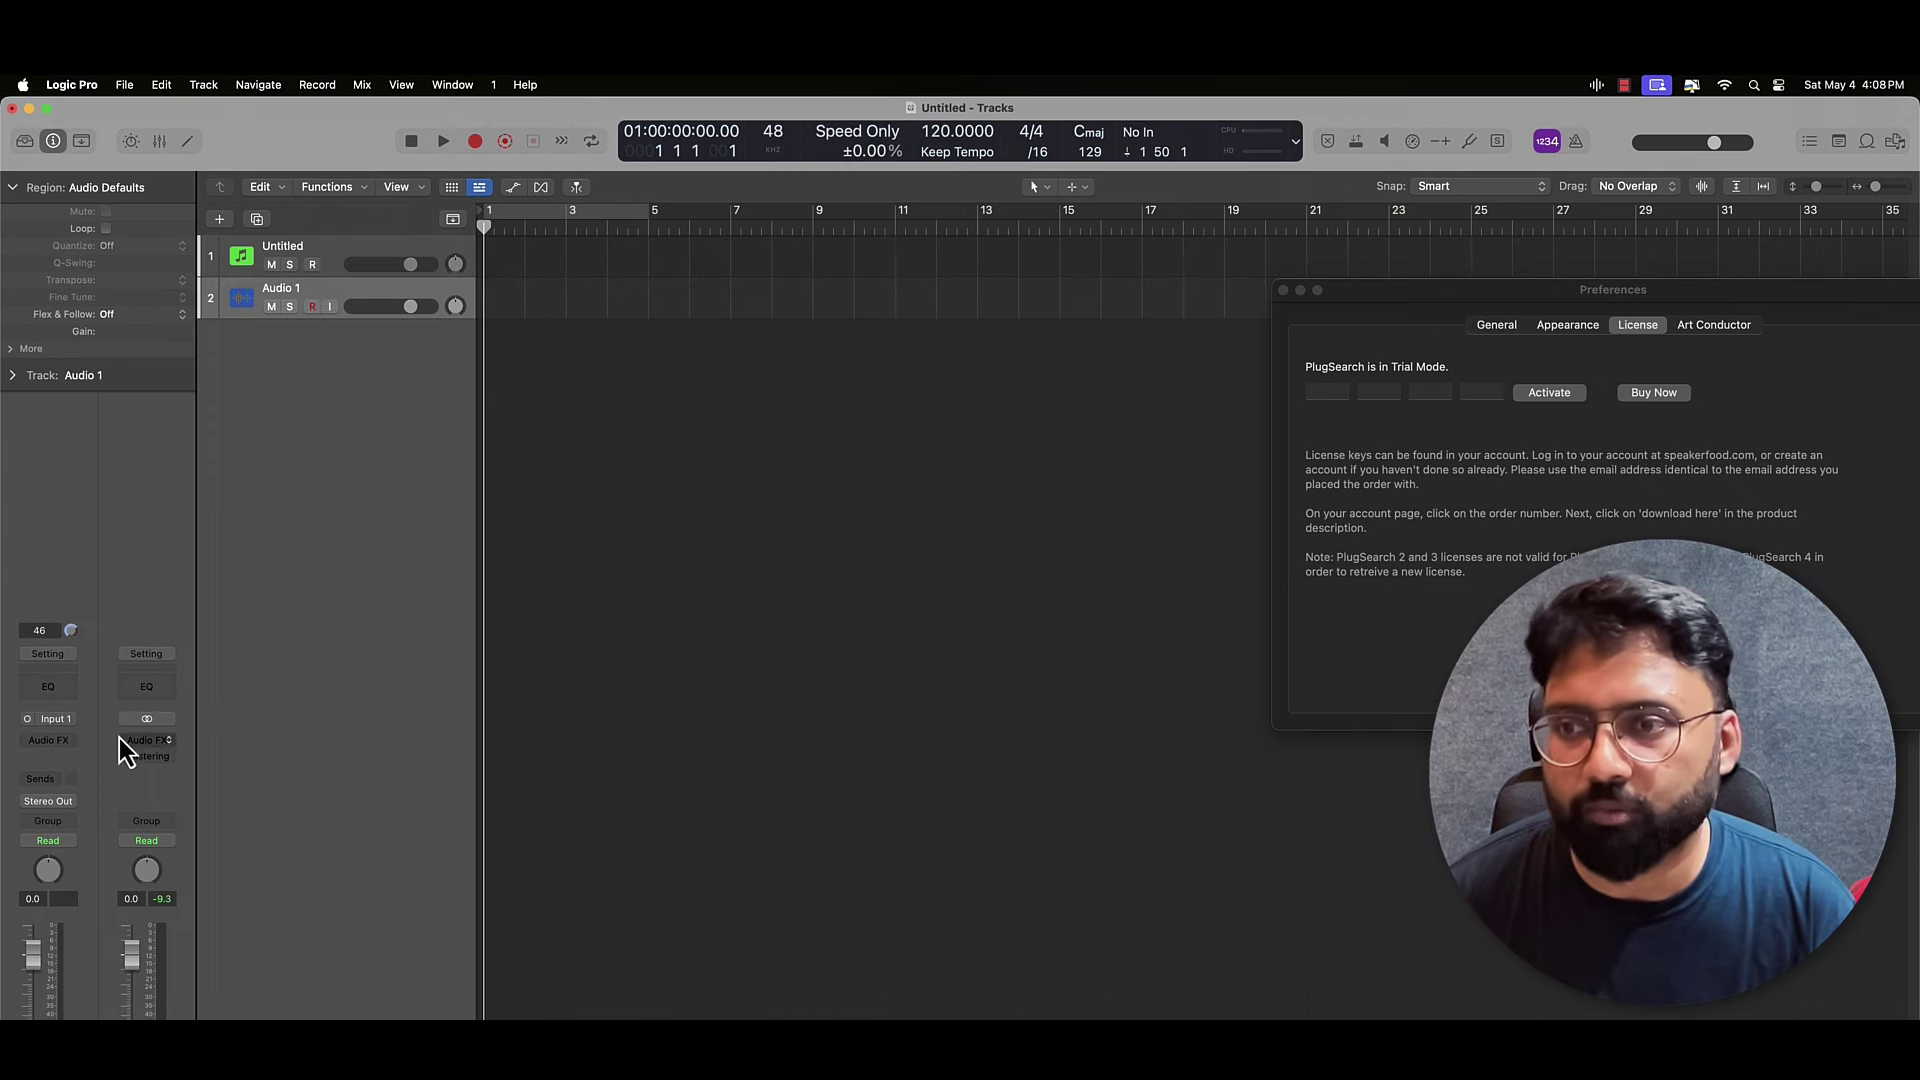
click(66, 741)
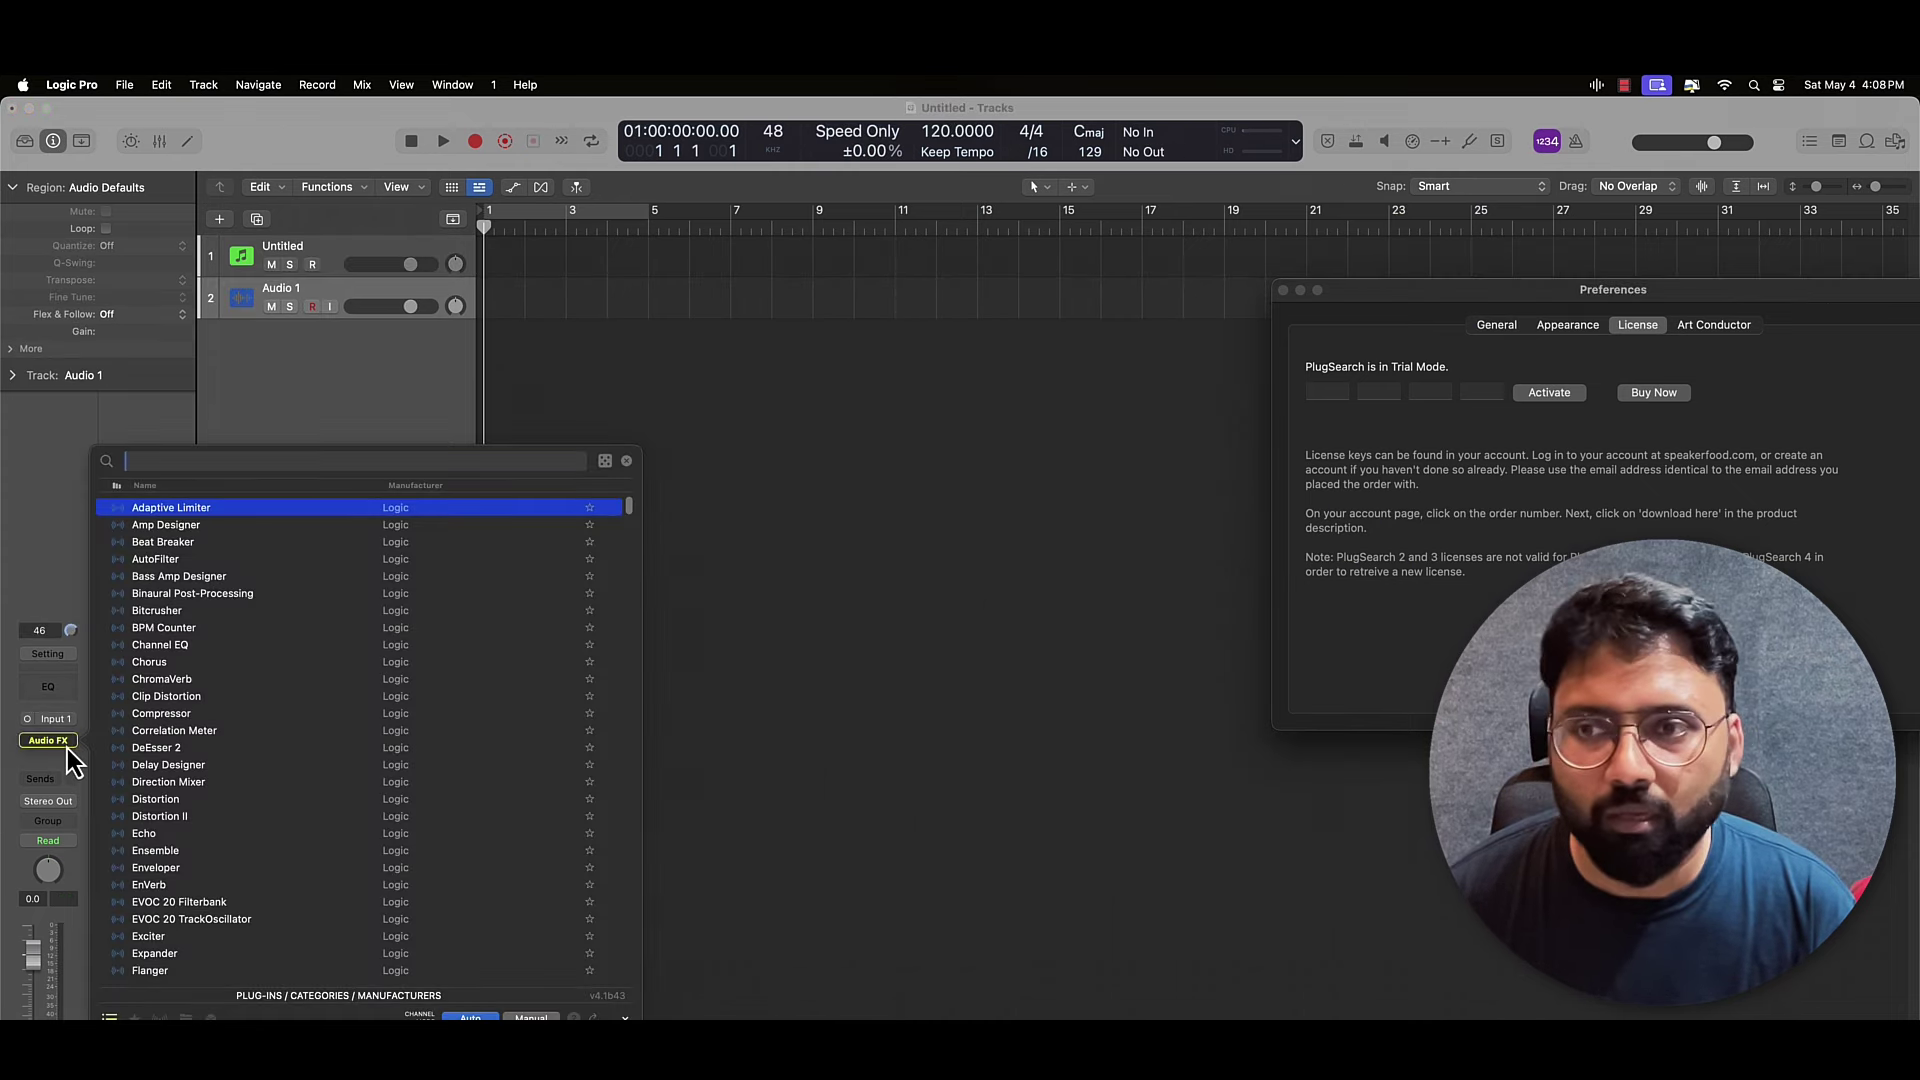
text(auto)
key(Return)
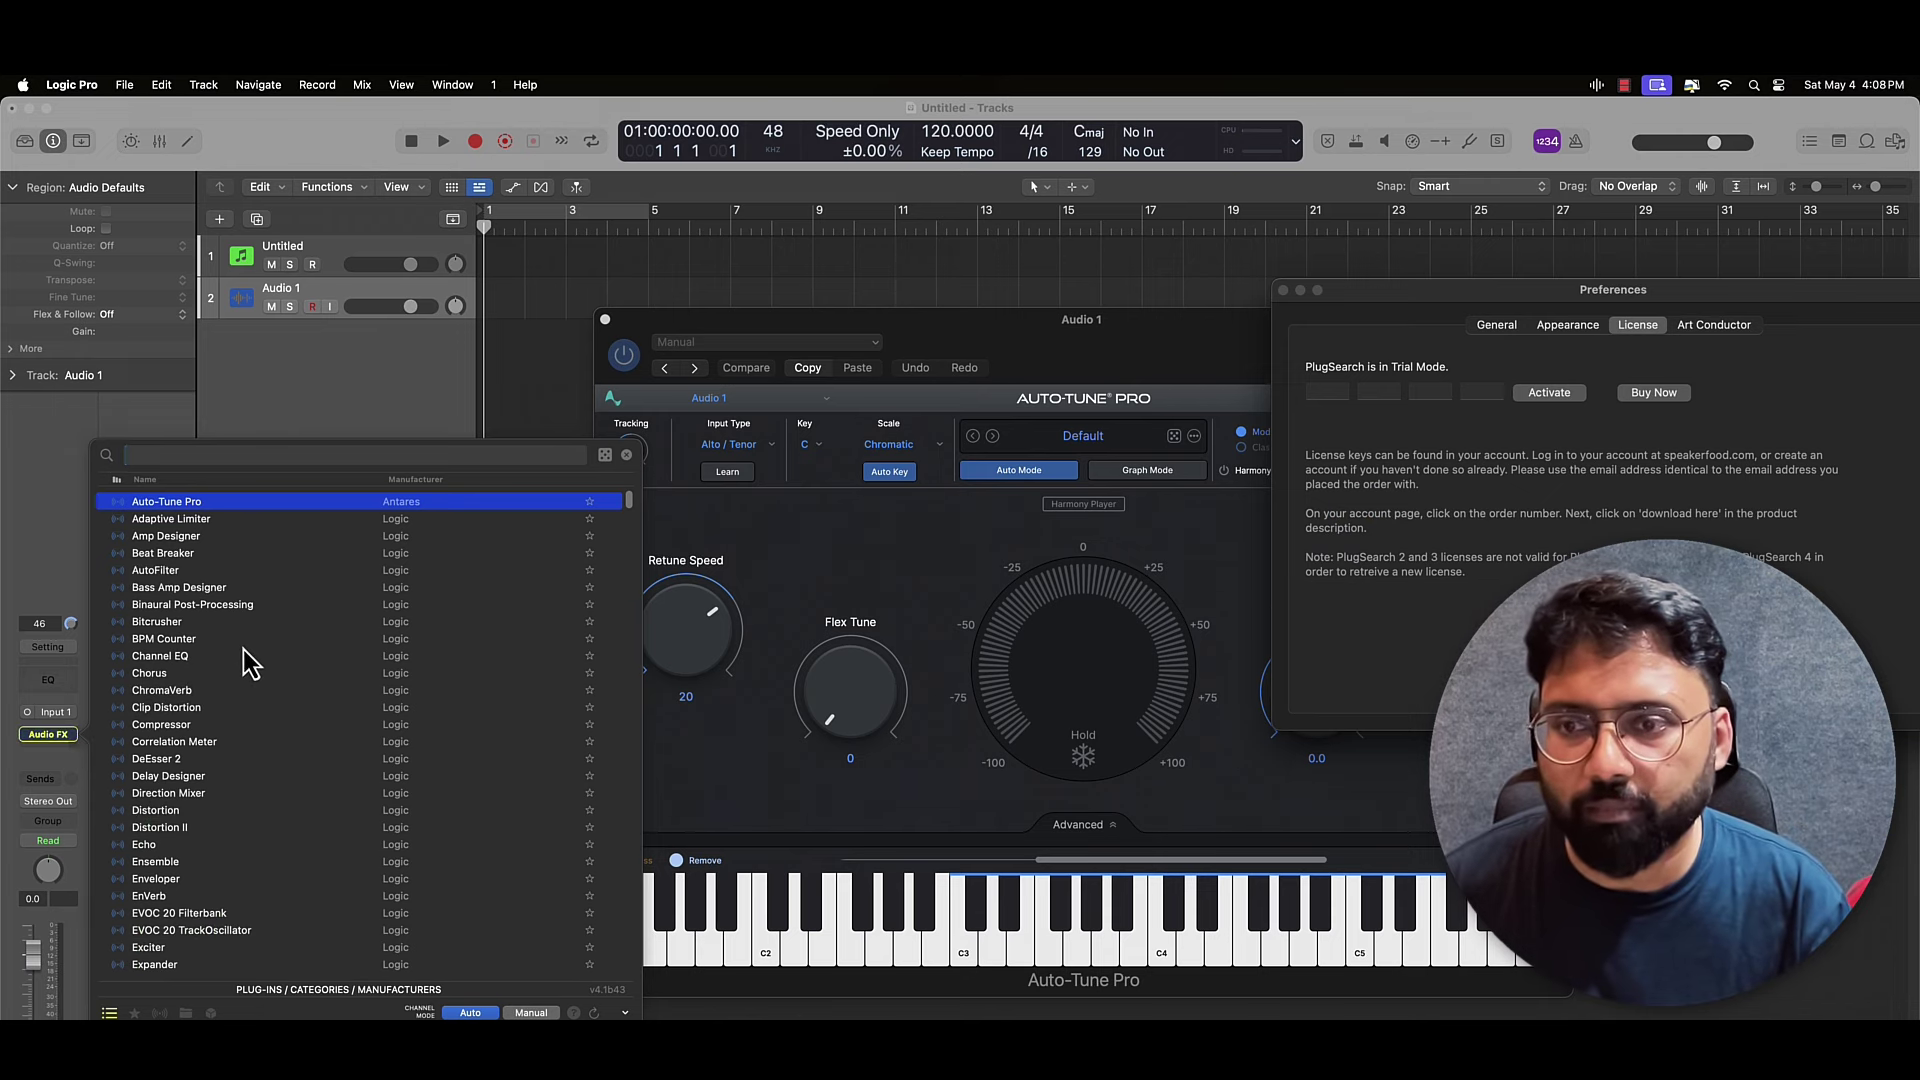
Toggle PlugSearch between favourites and full list, dismiss it, then reopen it for the effect slot.
key(Tab)
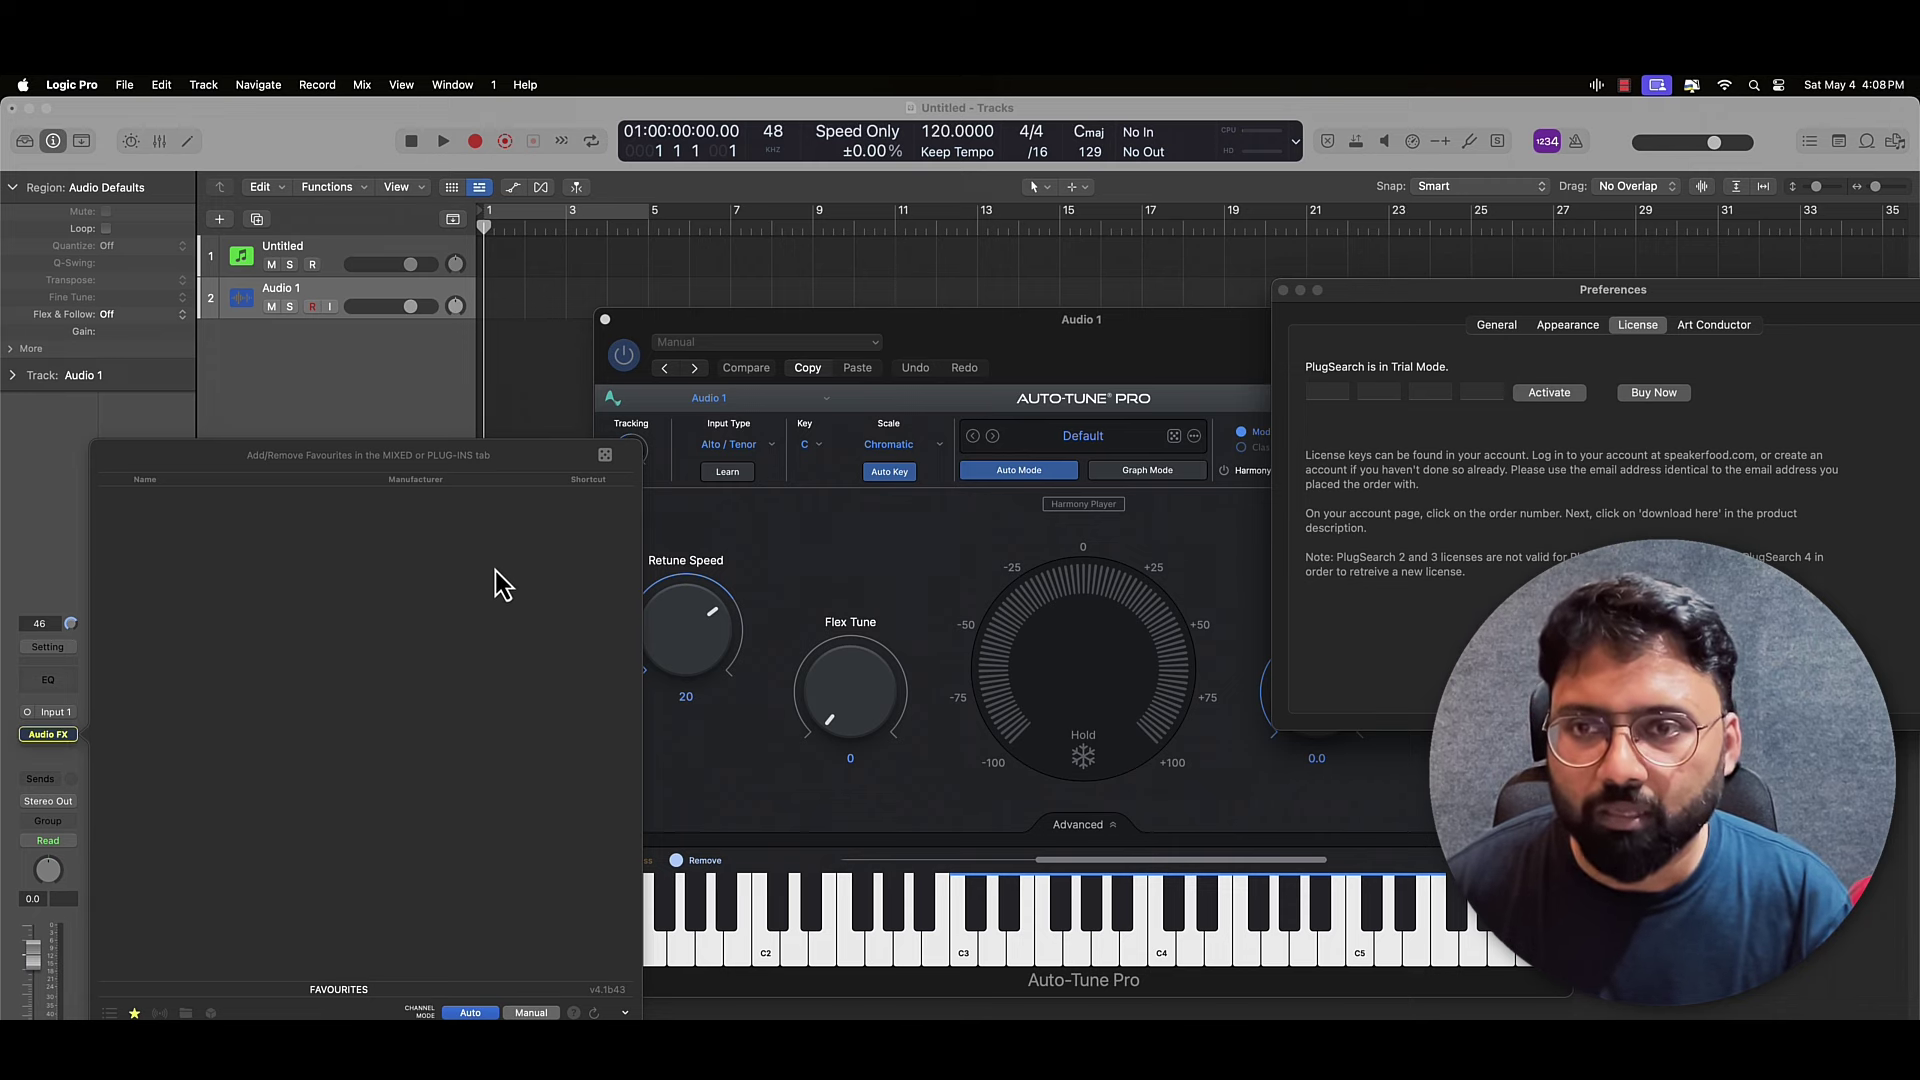
key(Tab)
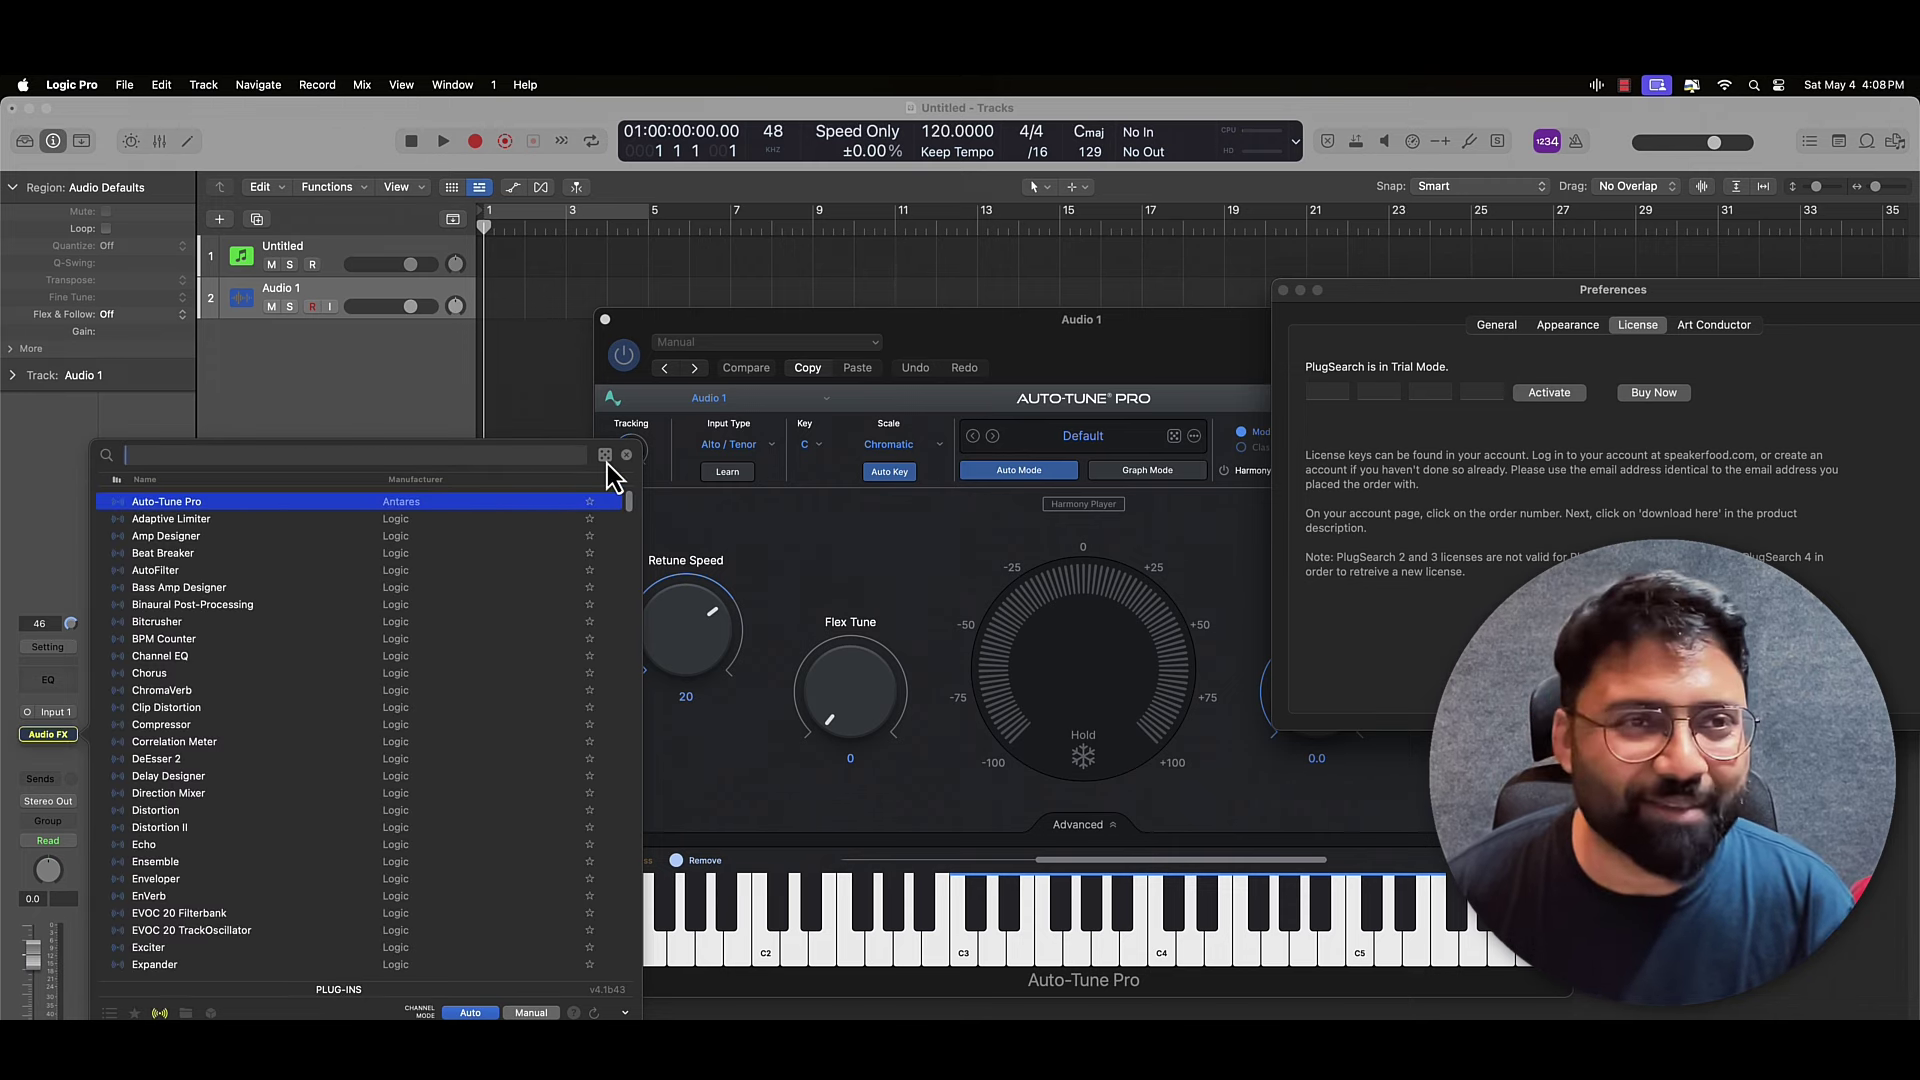
click(606, 457)
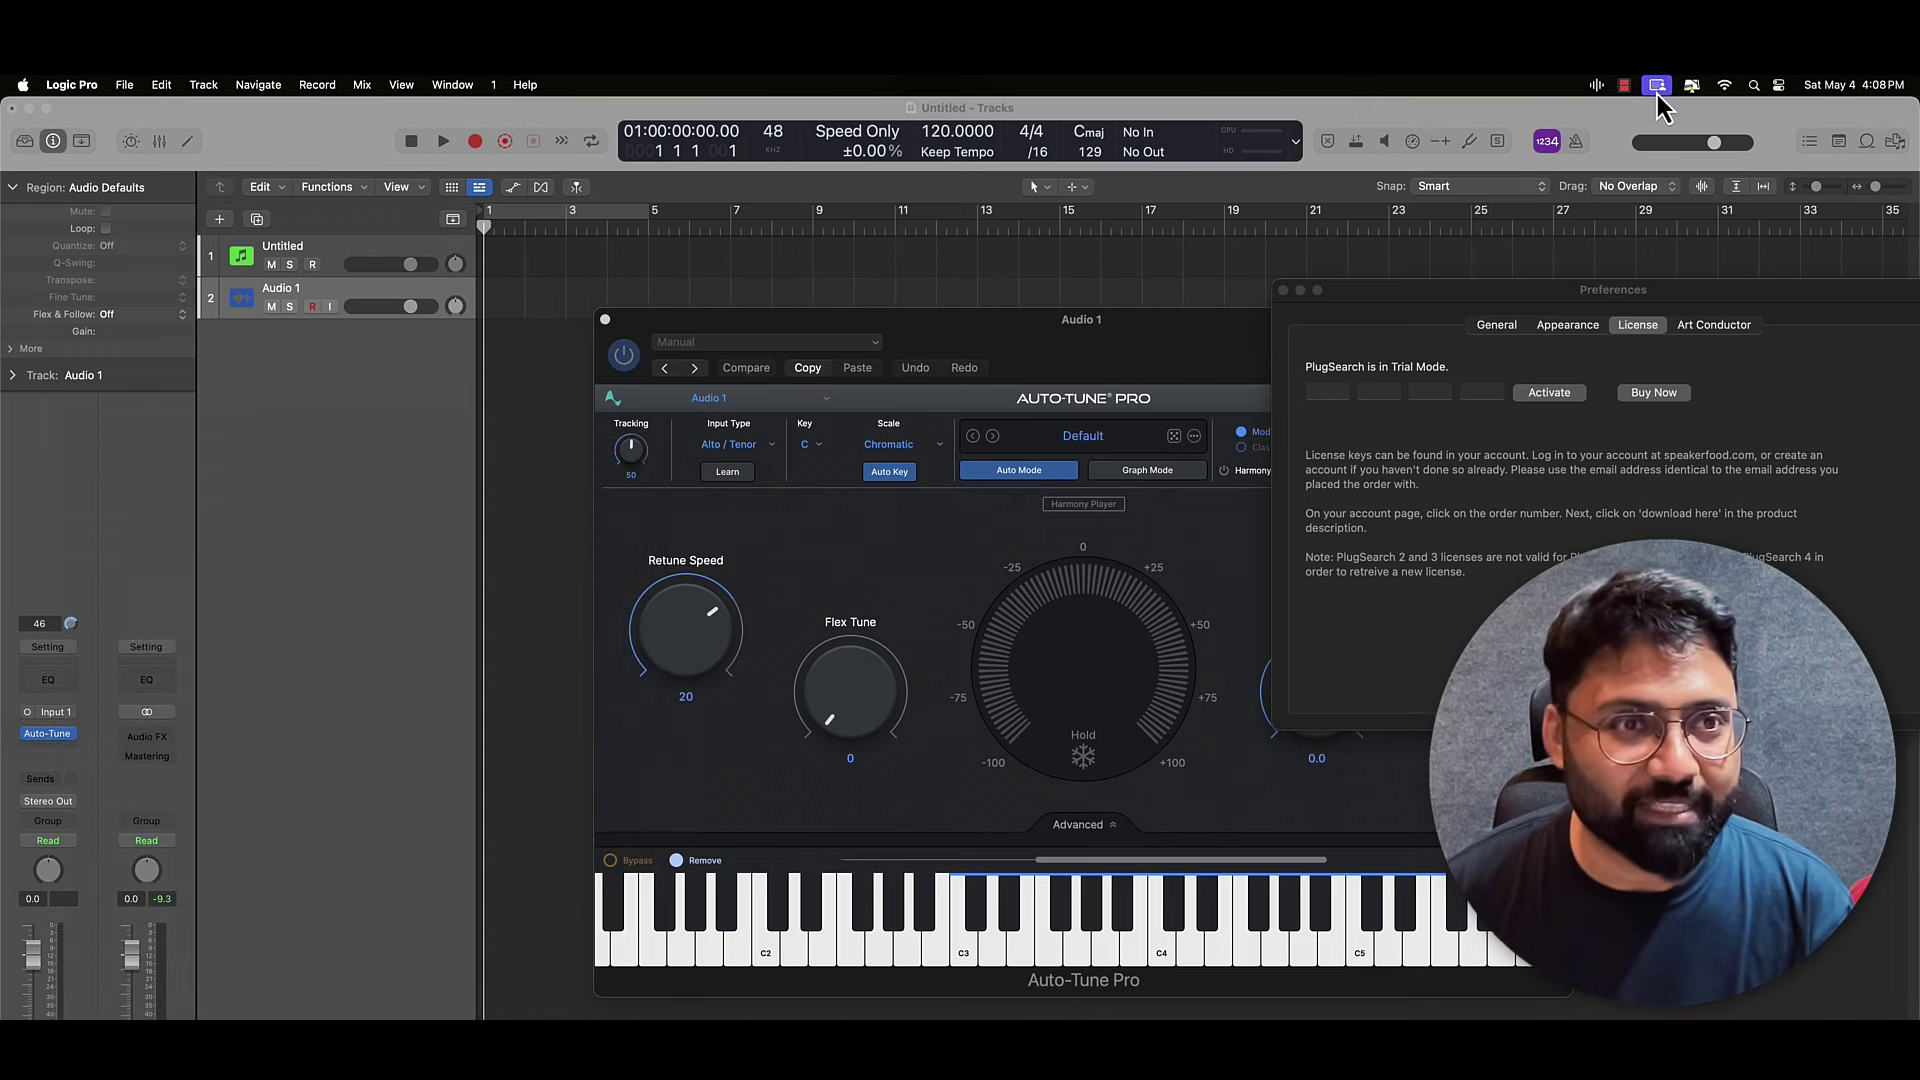
click(1424, 316)
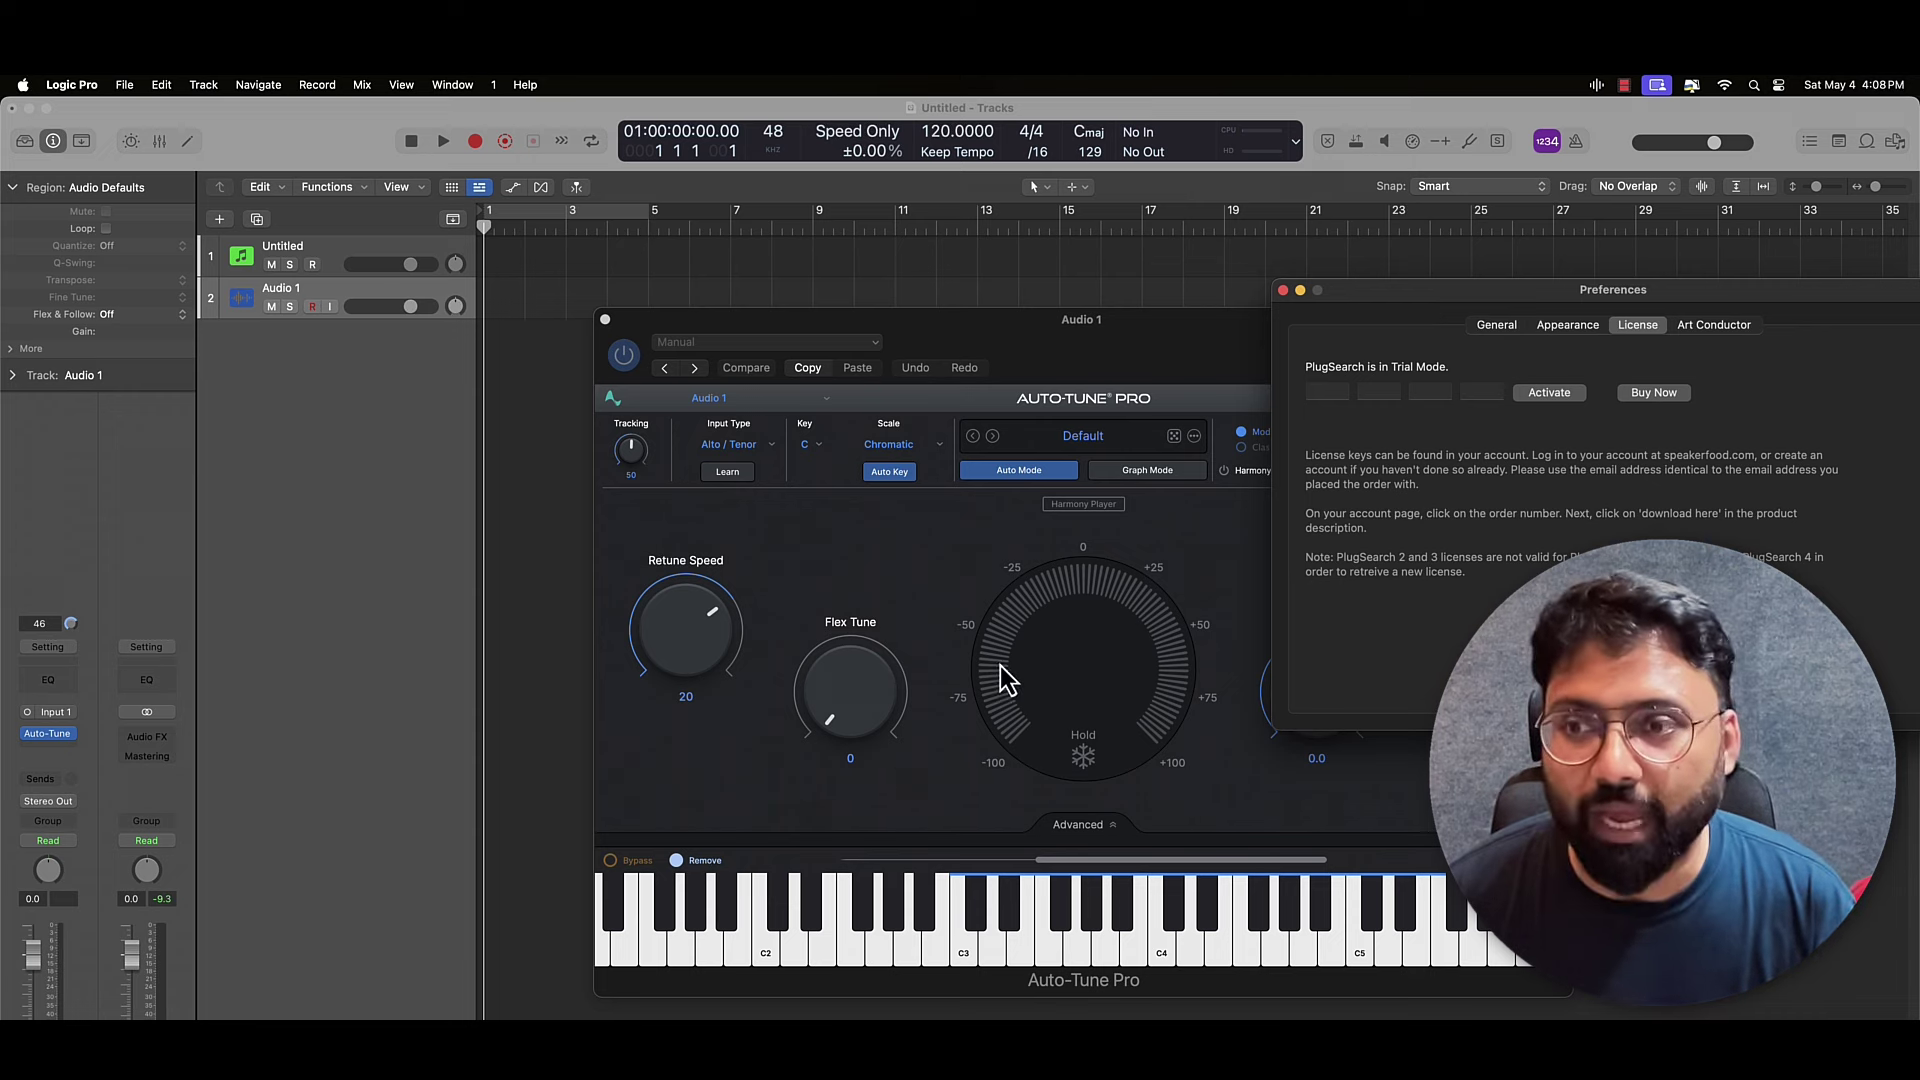
click(72, 740)
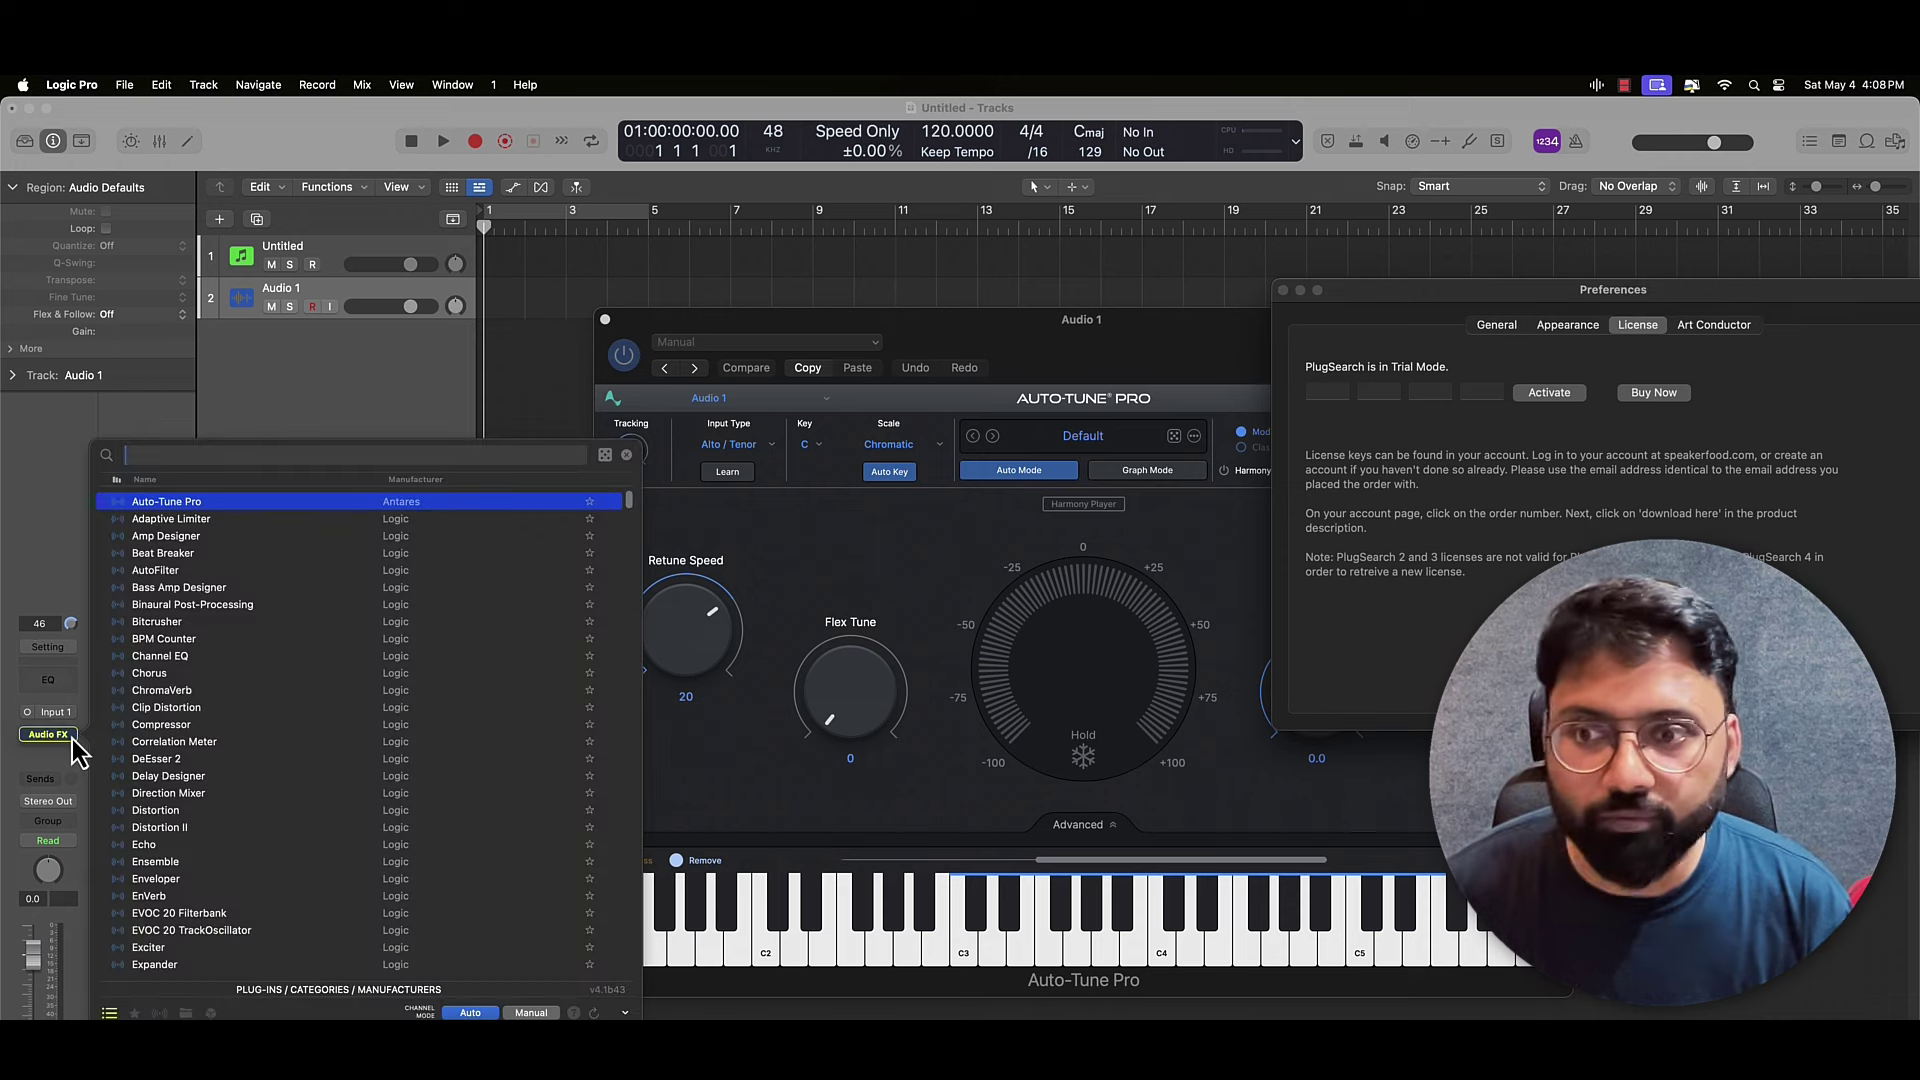
Search '3a' and load CLA-3A (m) on Audio 1, viewing its plug-in window.
text(3a)
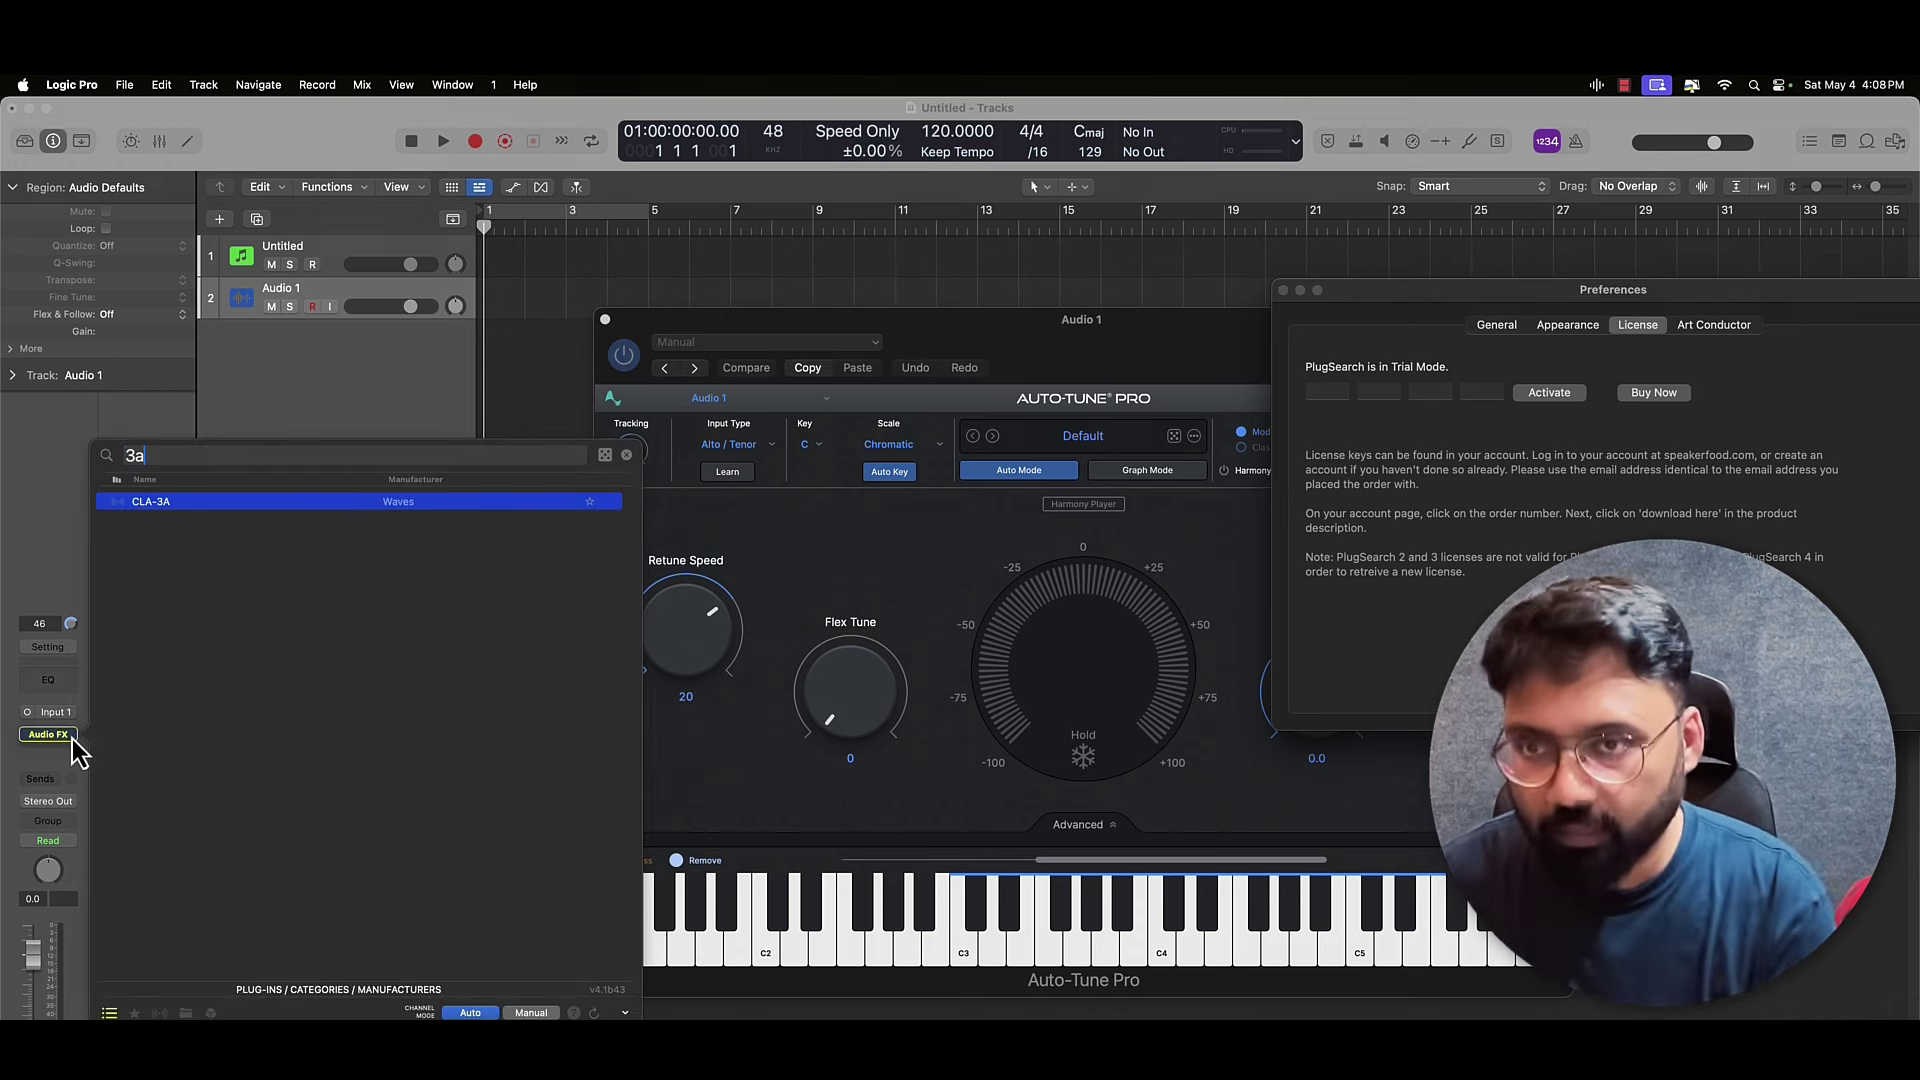
key(Return)
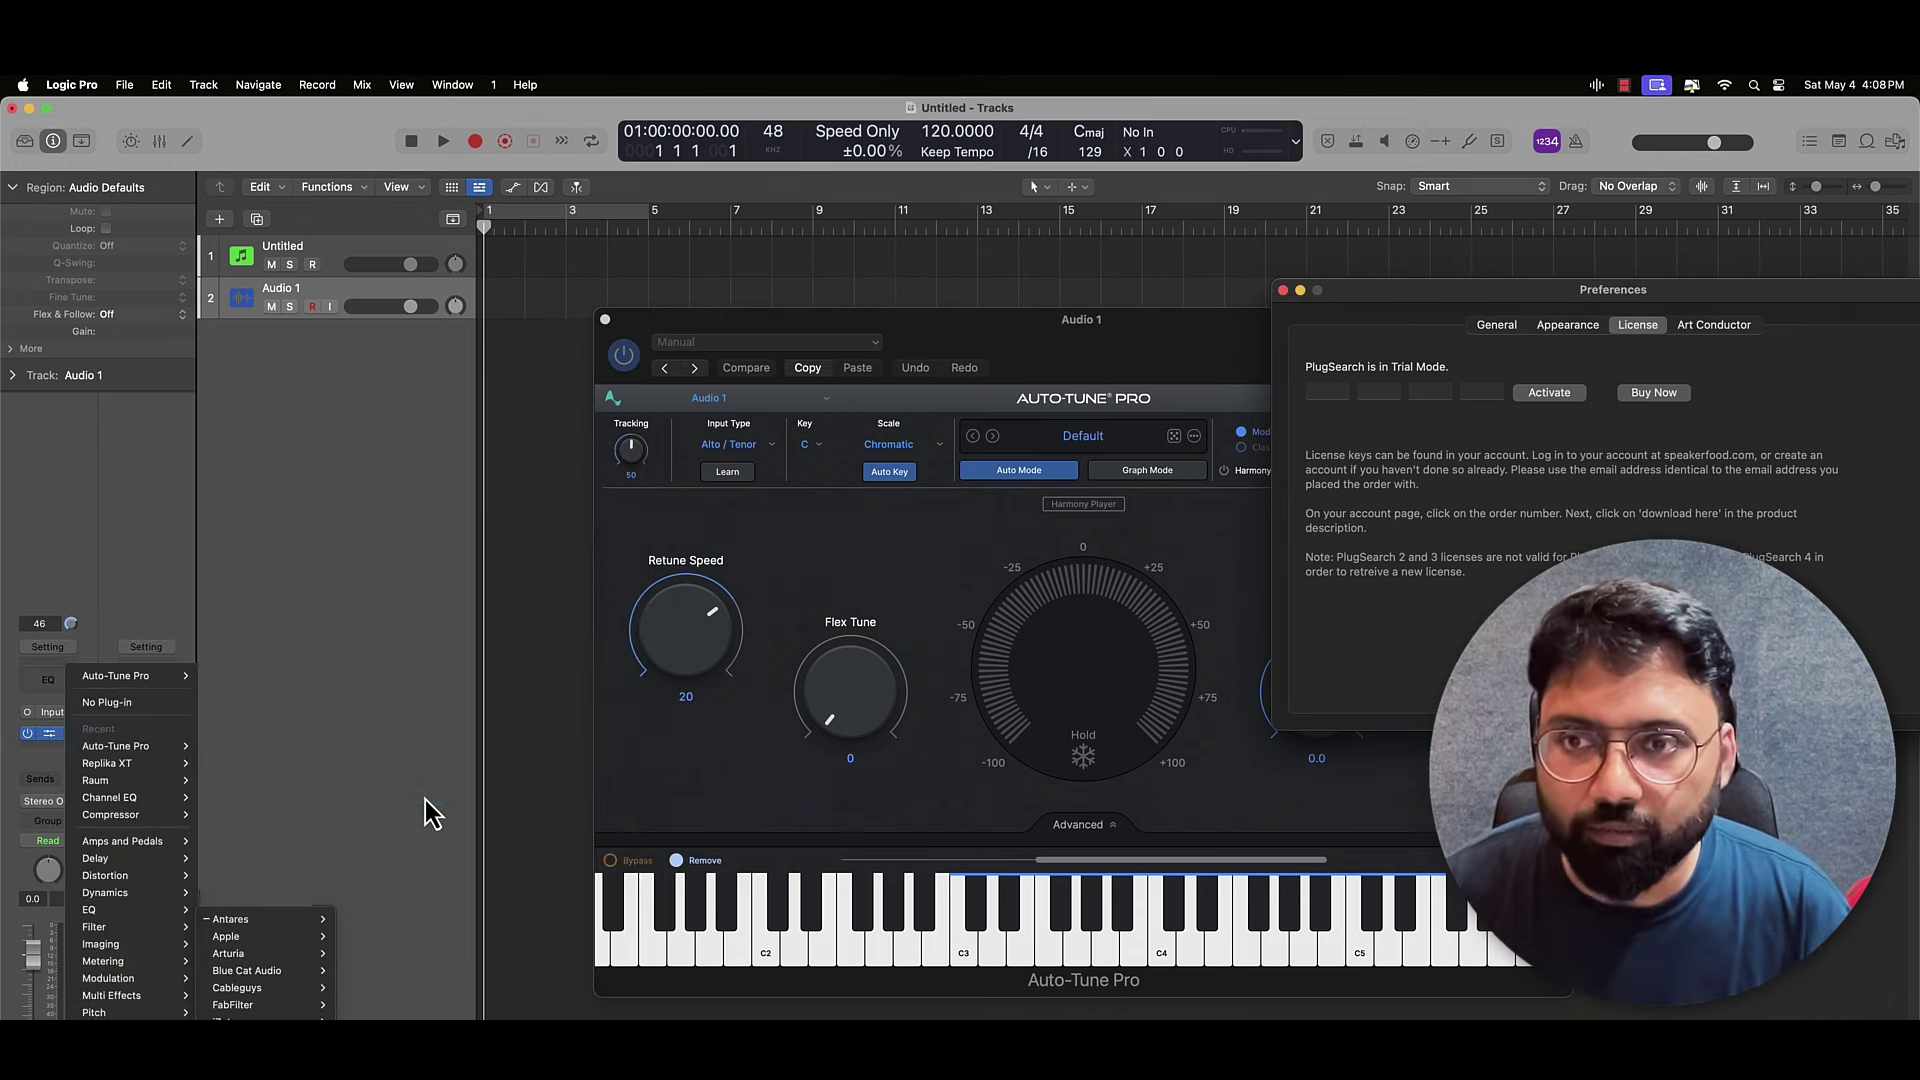
click(48, 734)
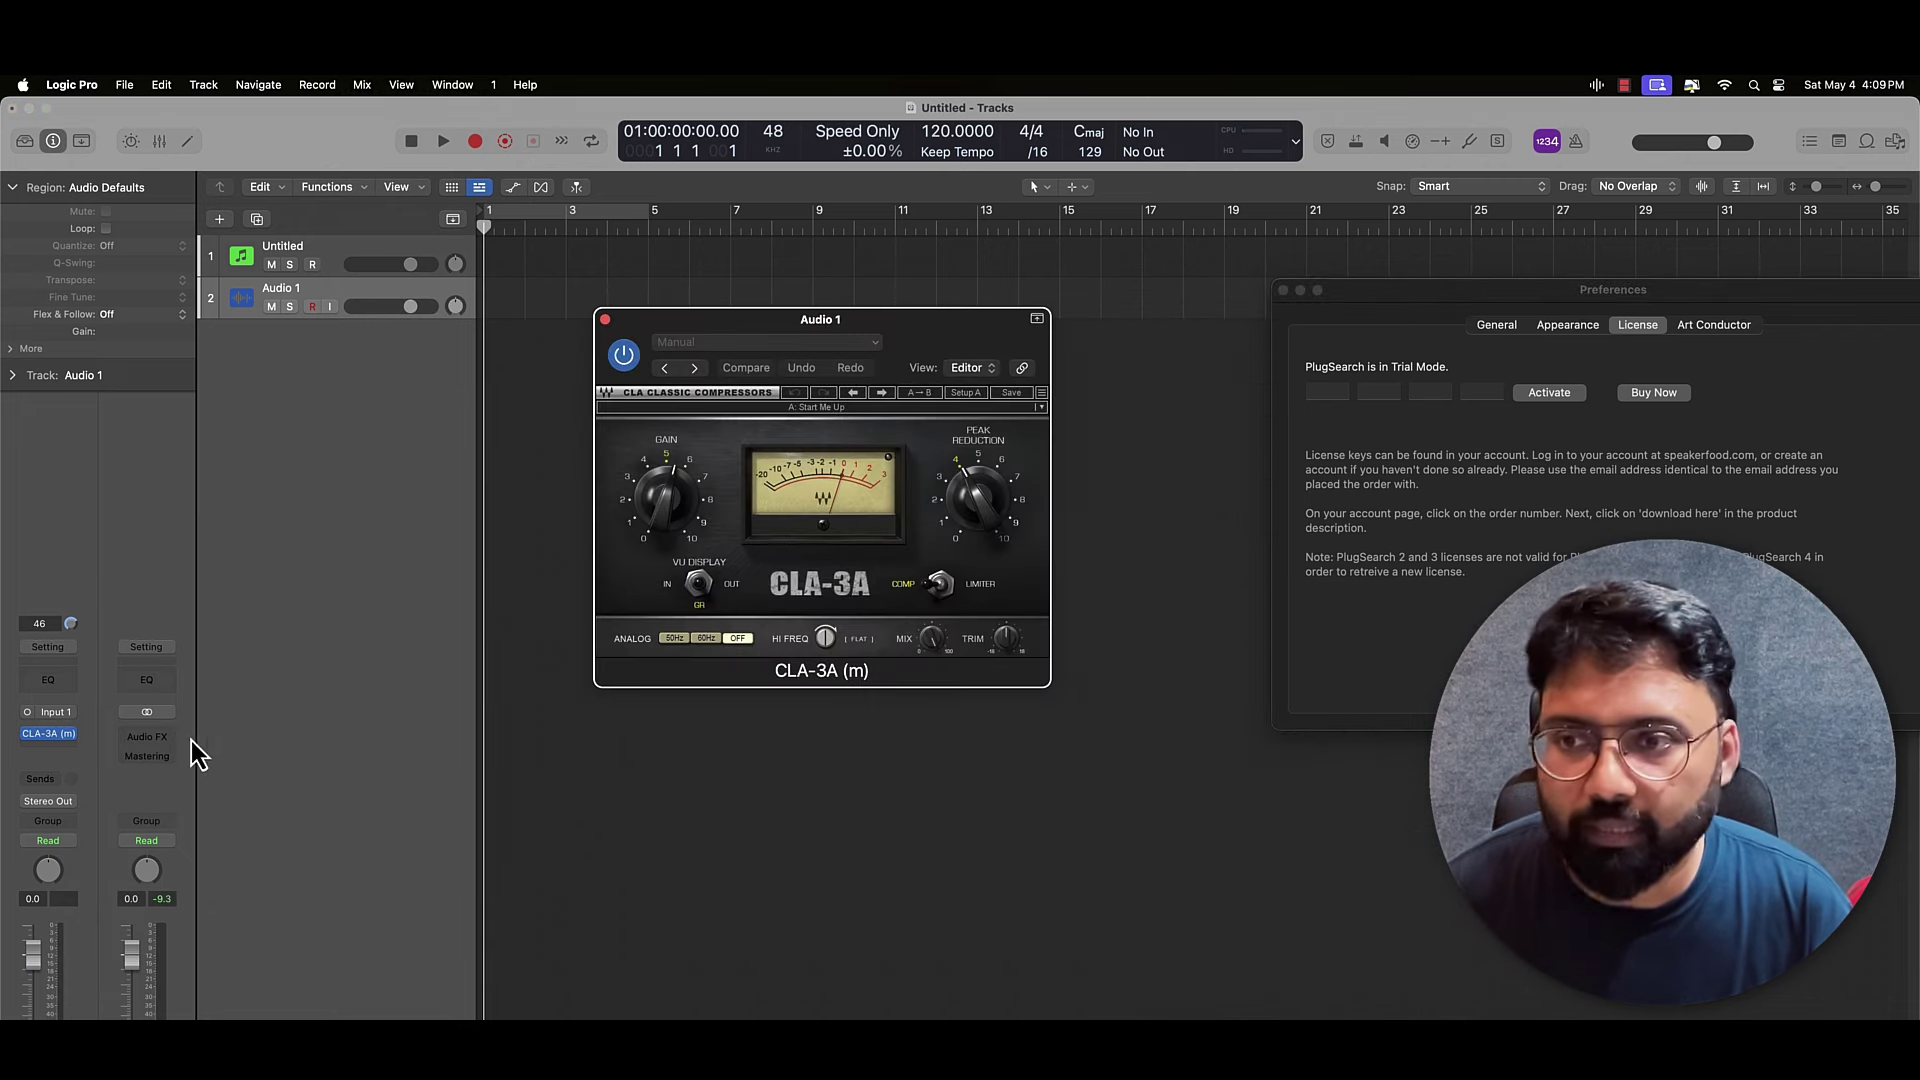
click(71, 736)
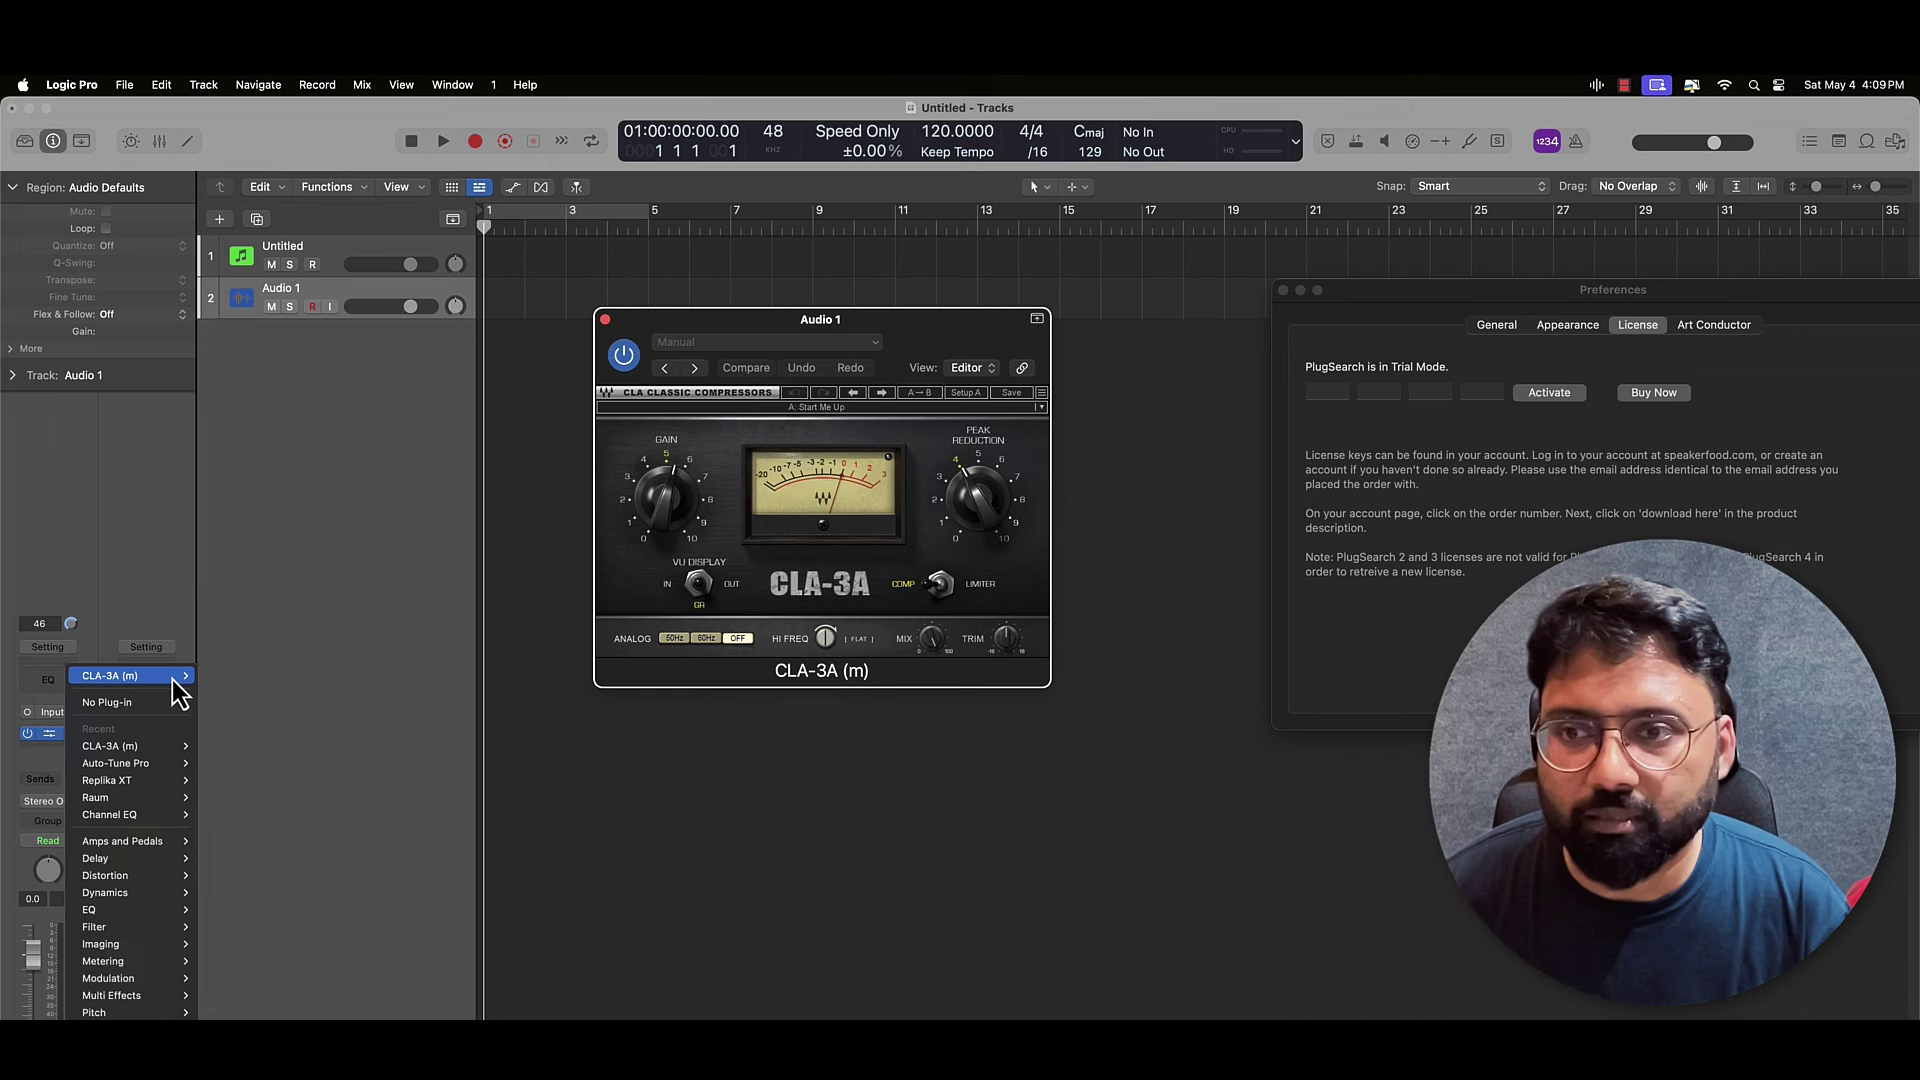
click(68, 742)
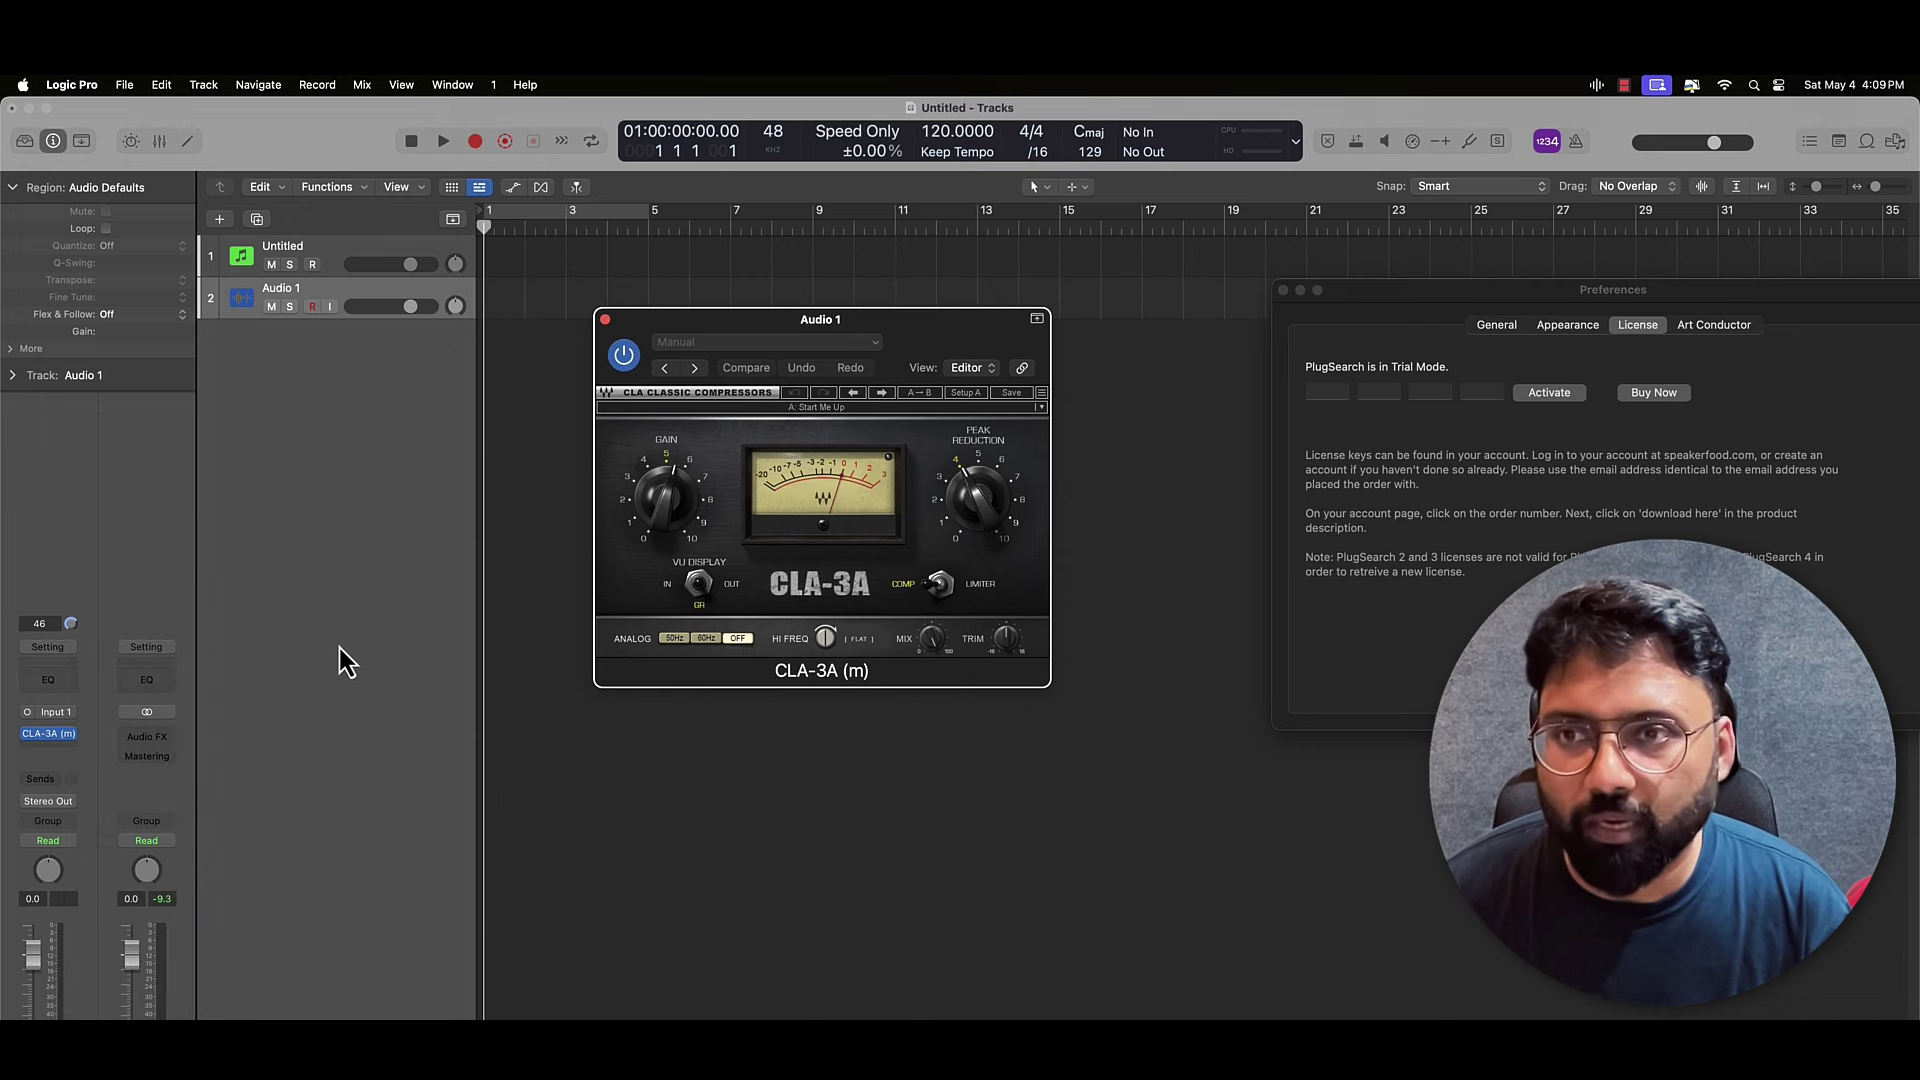
Add audio track Audio 2 with stereo input In 1-2 and insert CLA-3A (s) on it.
right_click(431, 645)
click(418, 652)
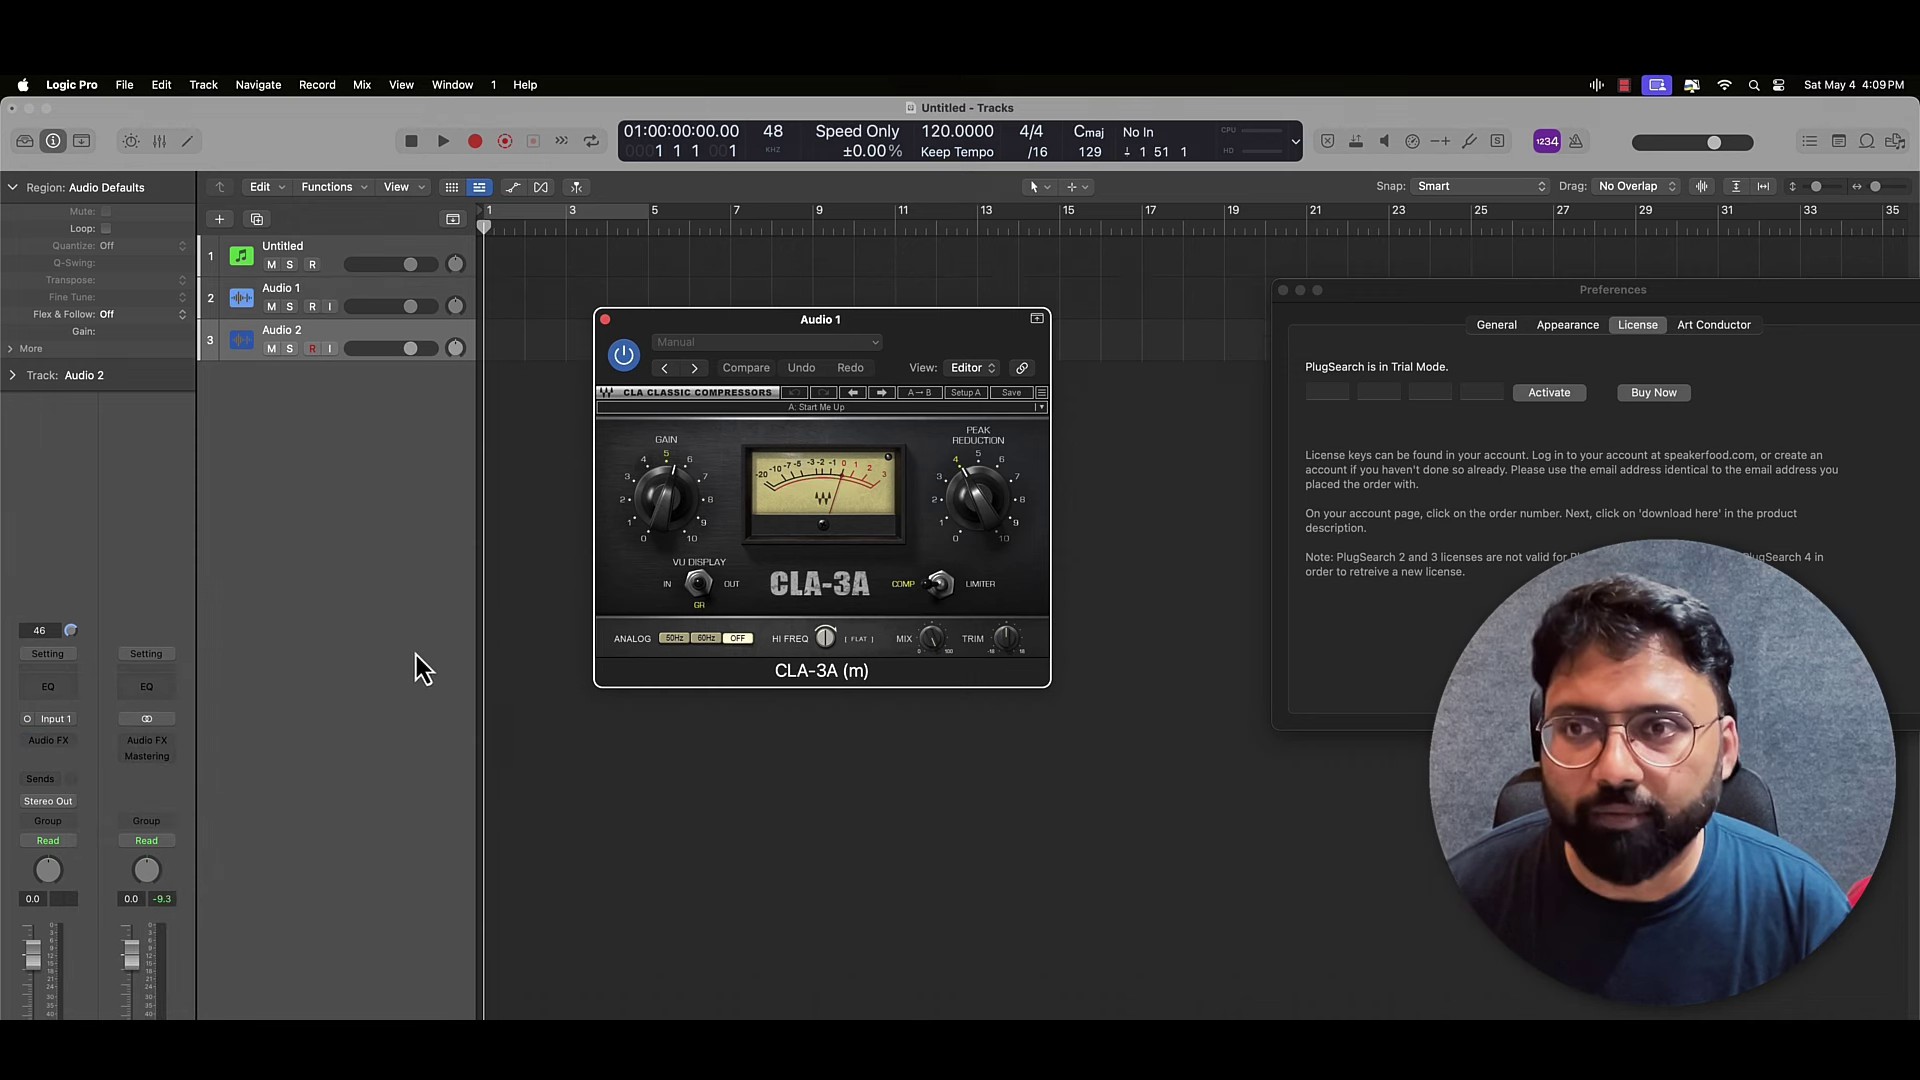
click(28, 720)
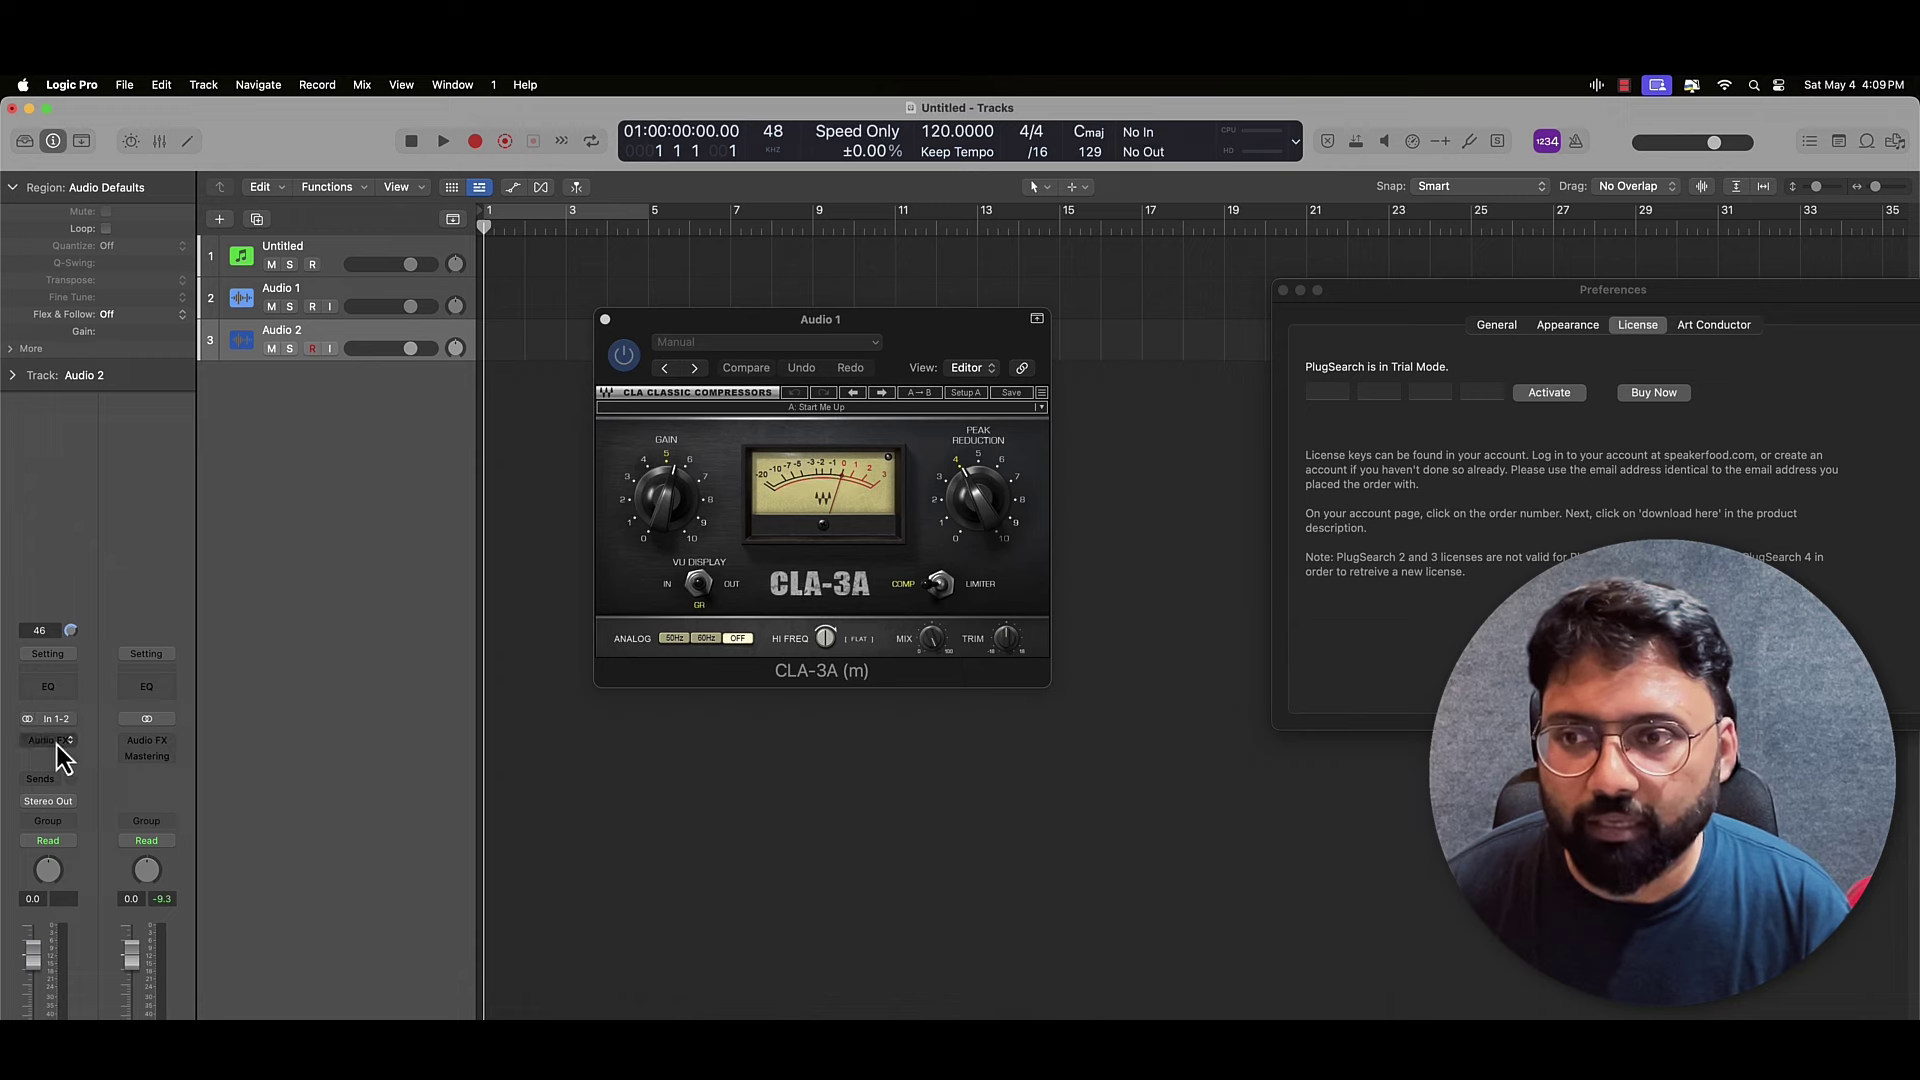
click(56, 742)
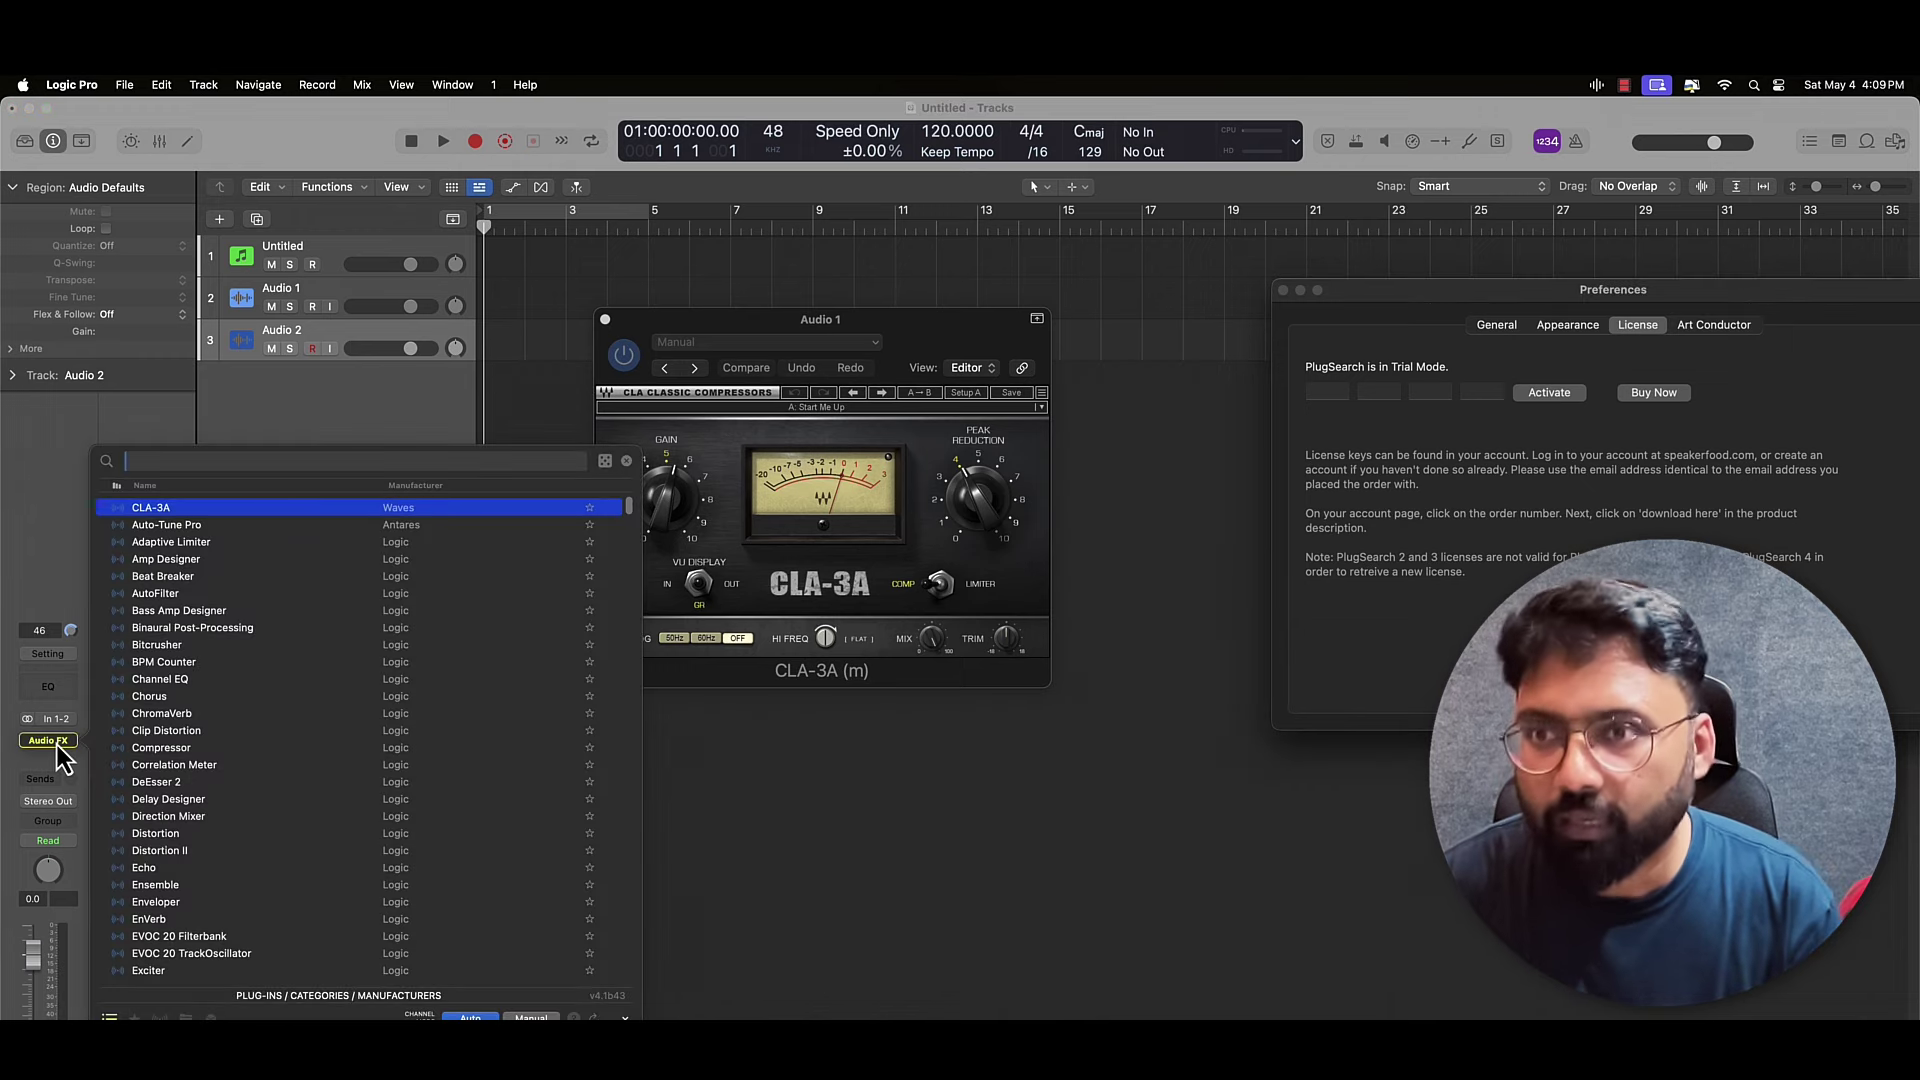
click(56, 744)
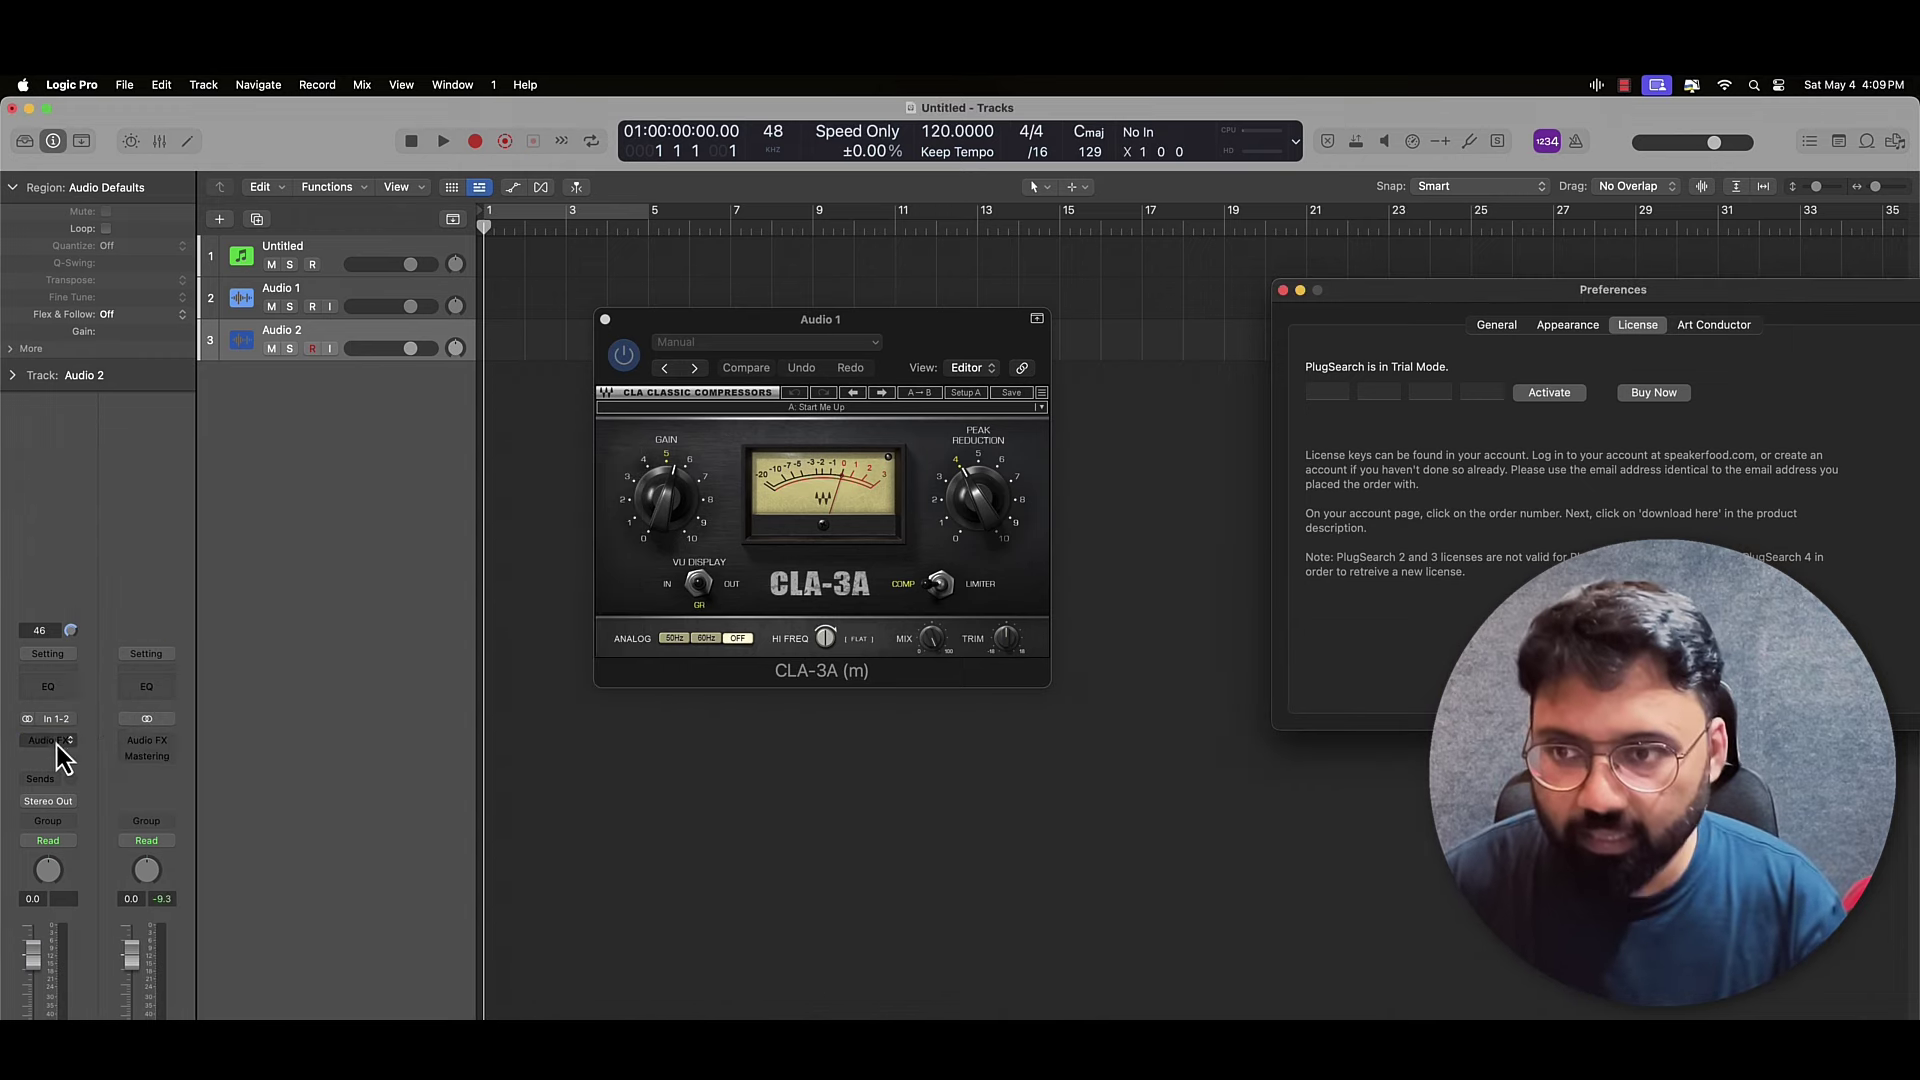
click(60, 746)
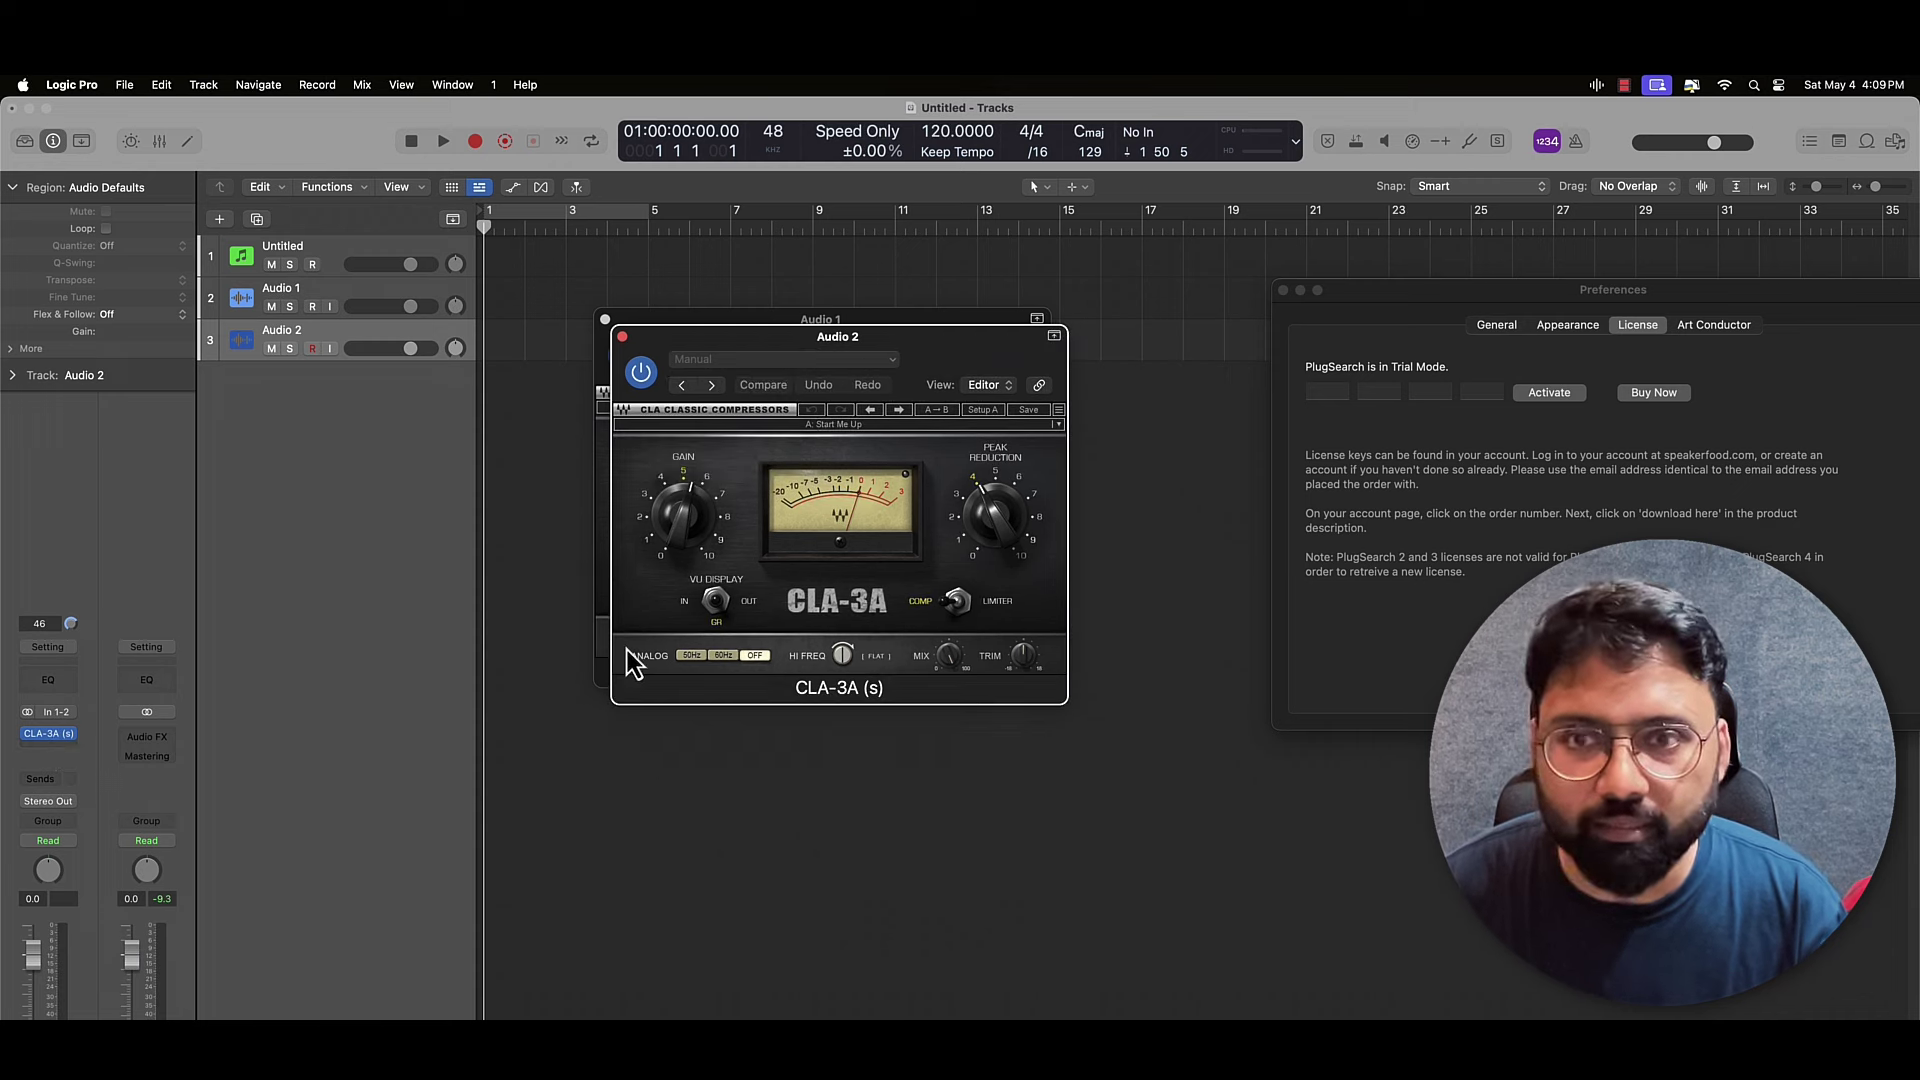
Close a stray pop-up and move the PlugSearch Preferences window toward the centre.
click(158, 686)
click(326, 652)
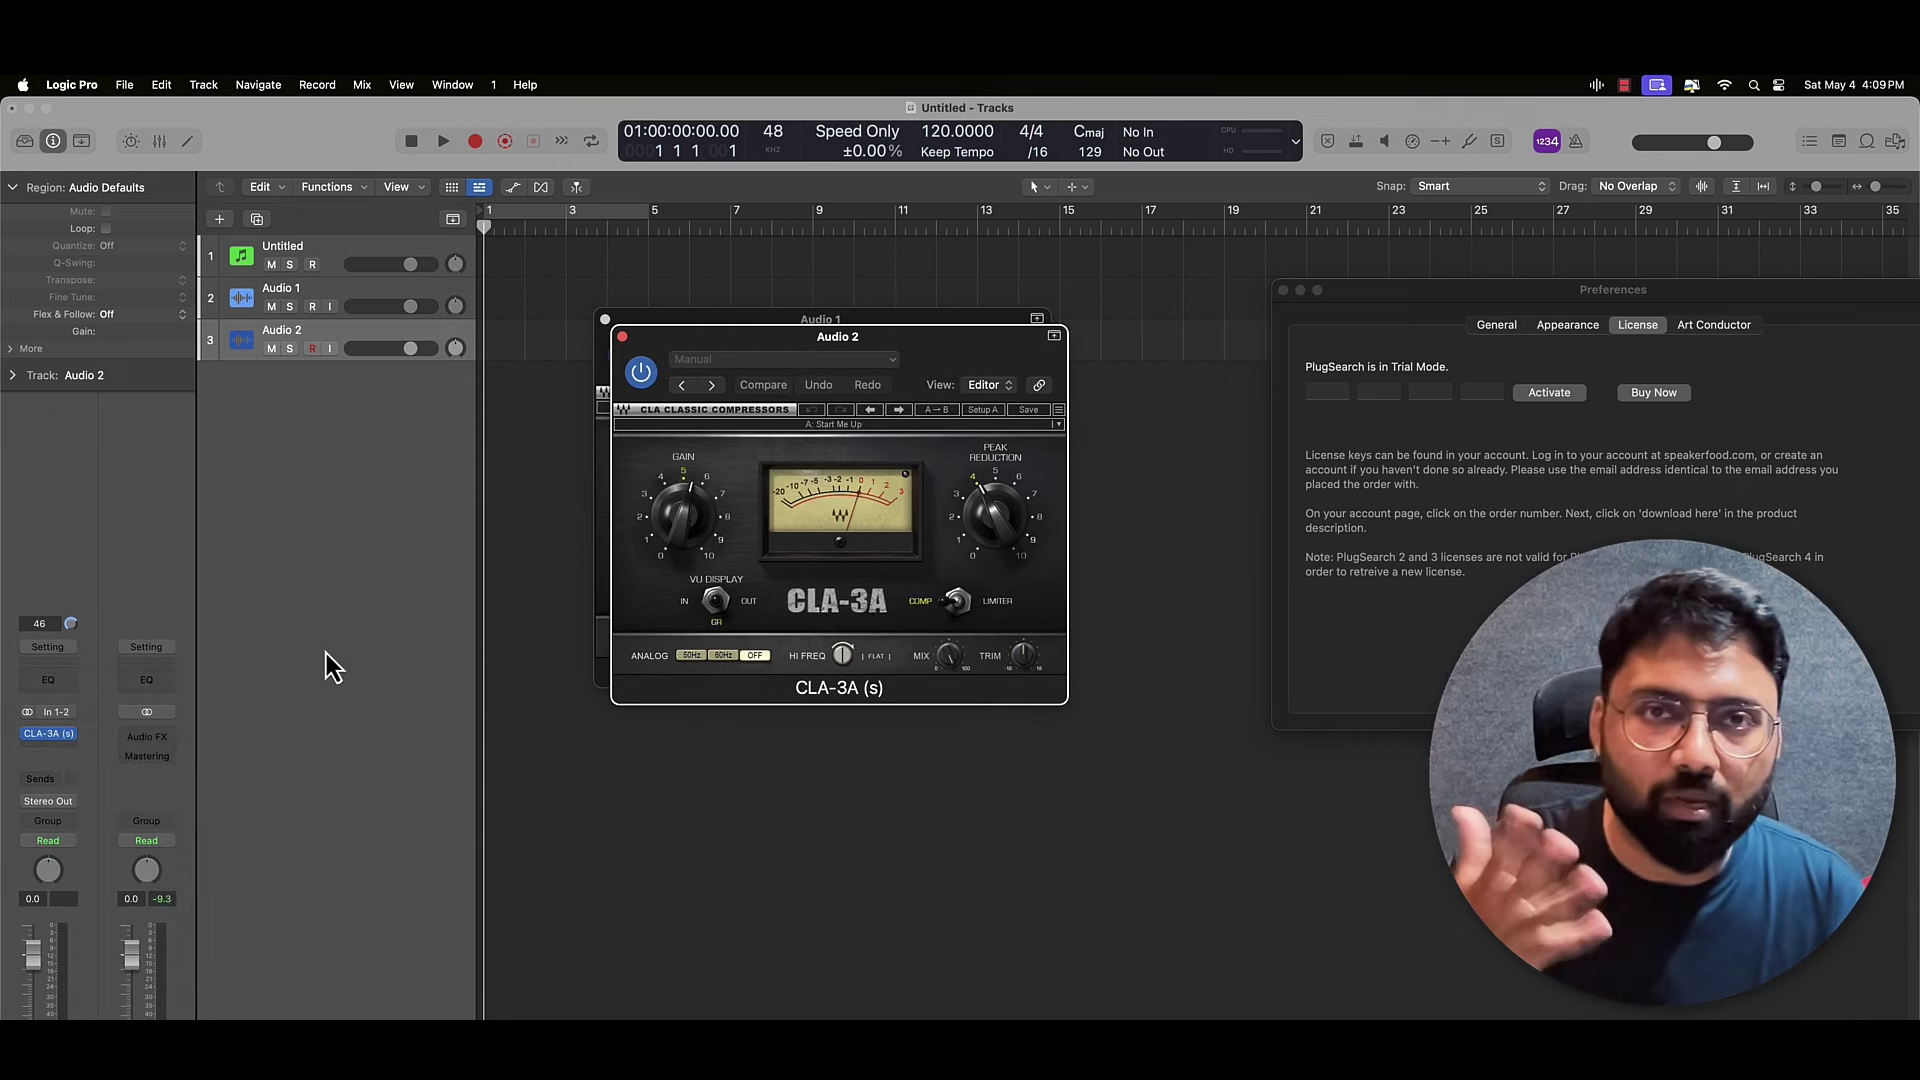
drag(1613, 289, 1346, 312)
click(1596, 84)
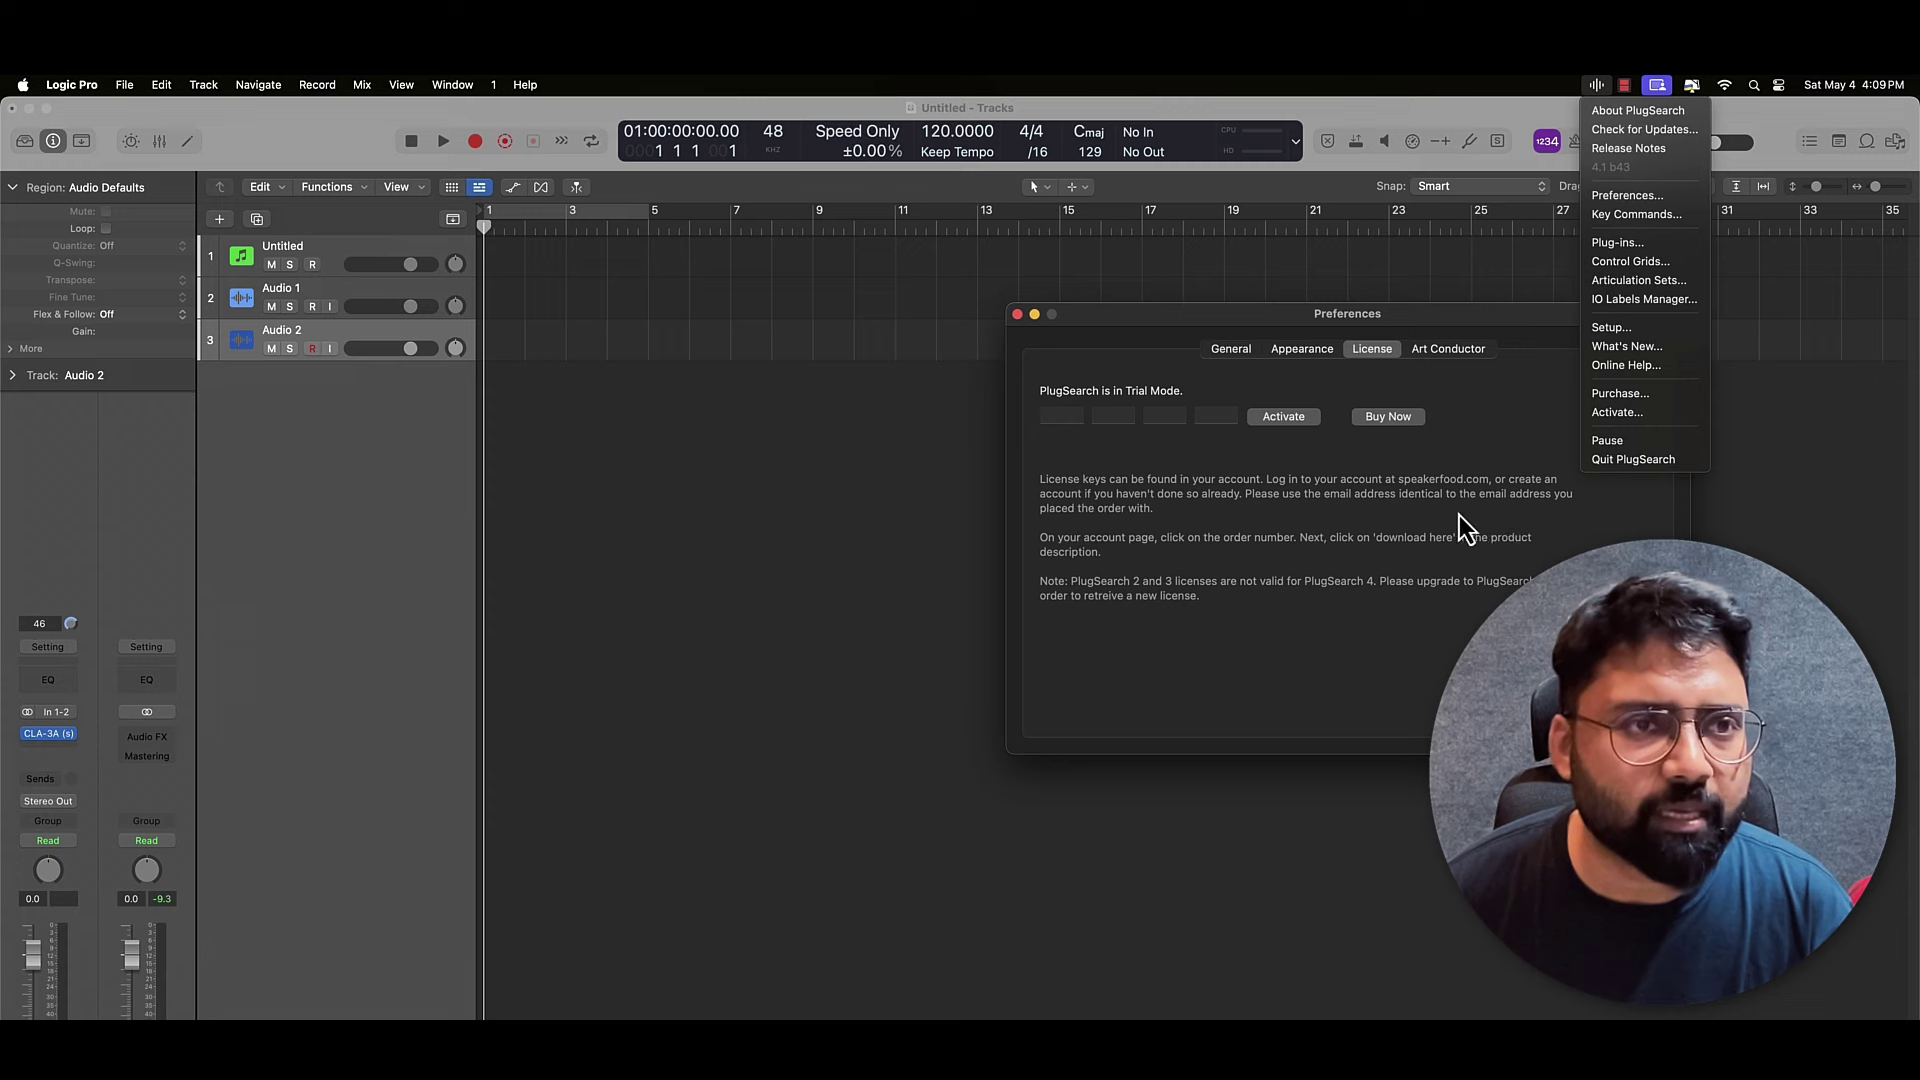
Open Control Grids, leave the CC 110 grid input unassigned, close it, then choose Buy Now.
click(1635, 266)
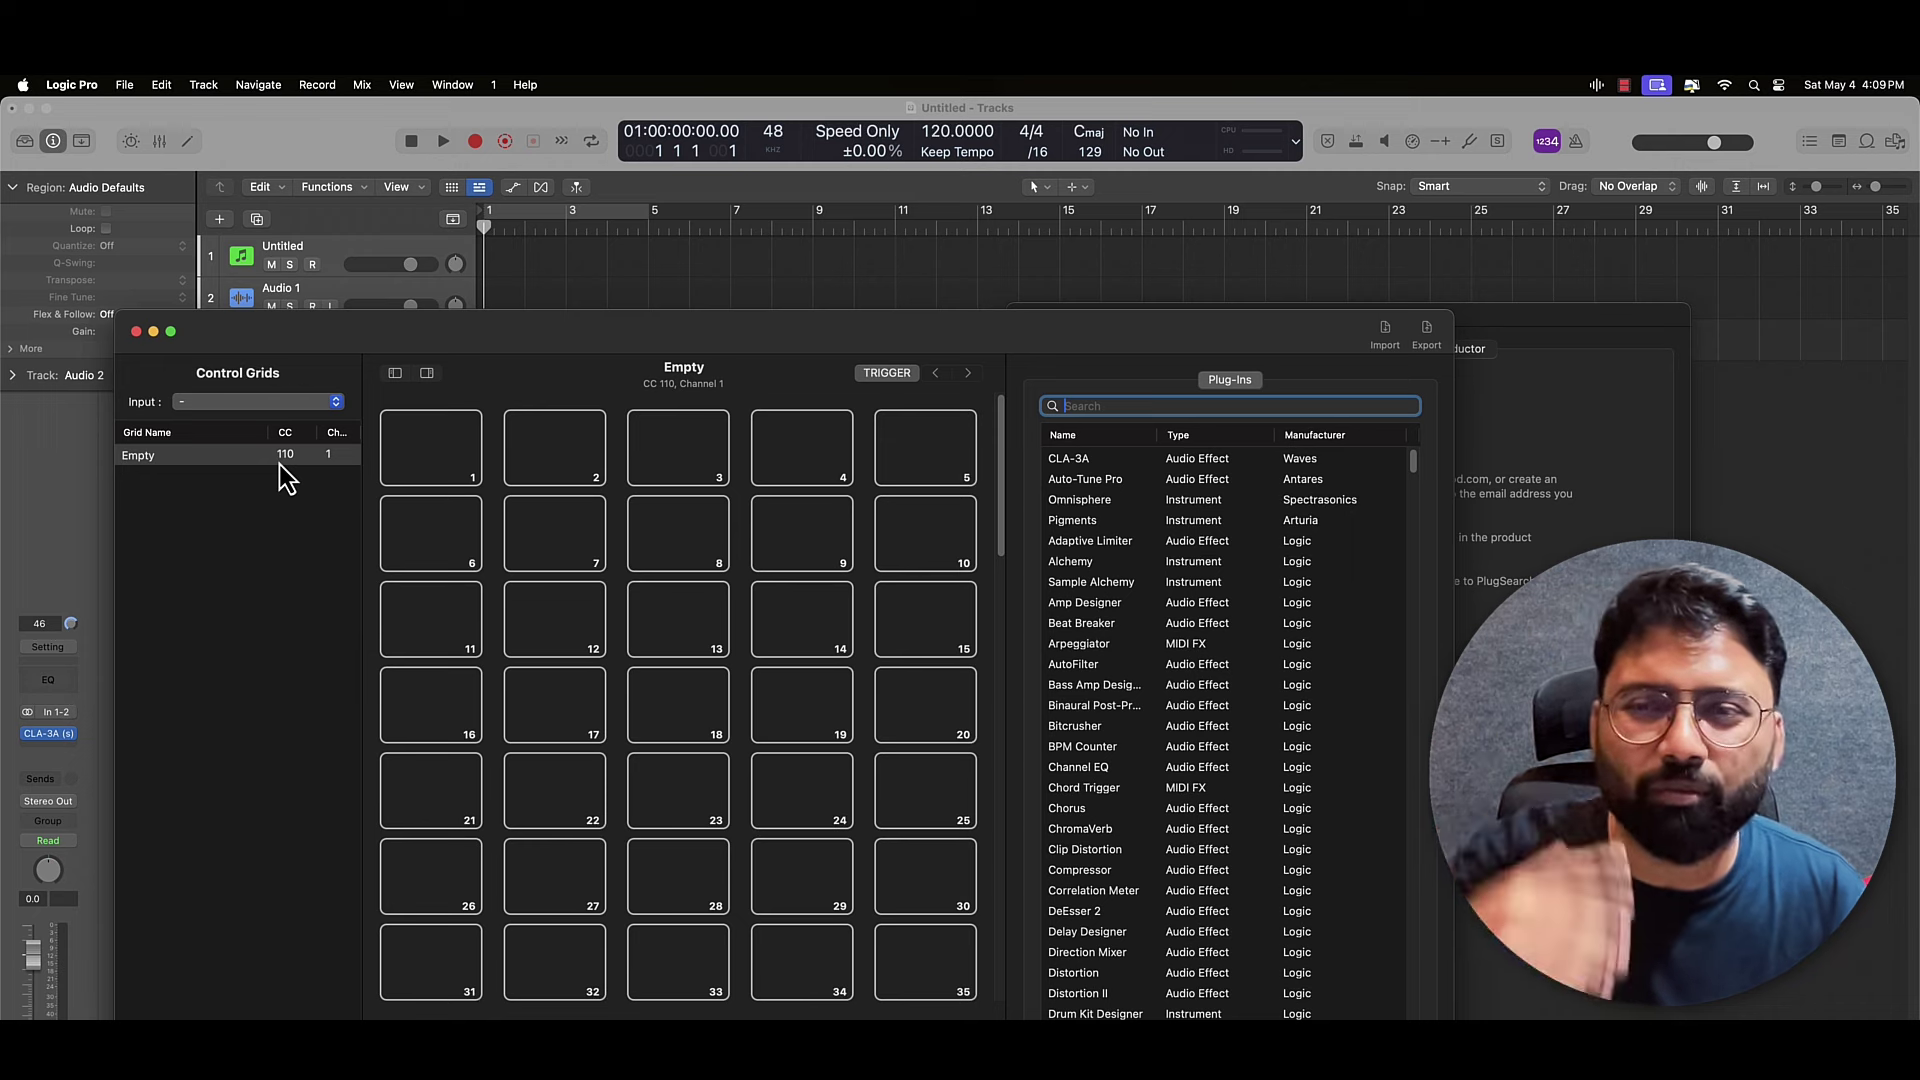
click(284, 402)
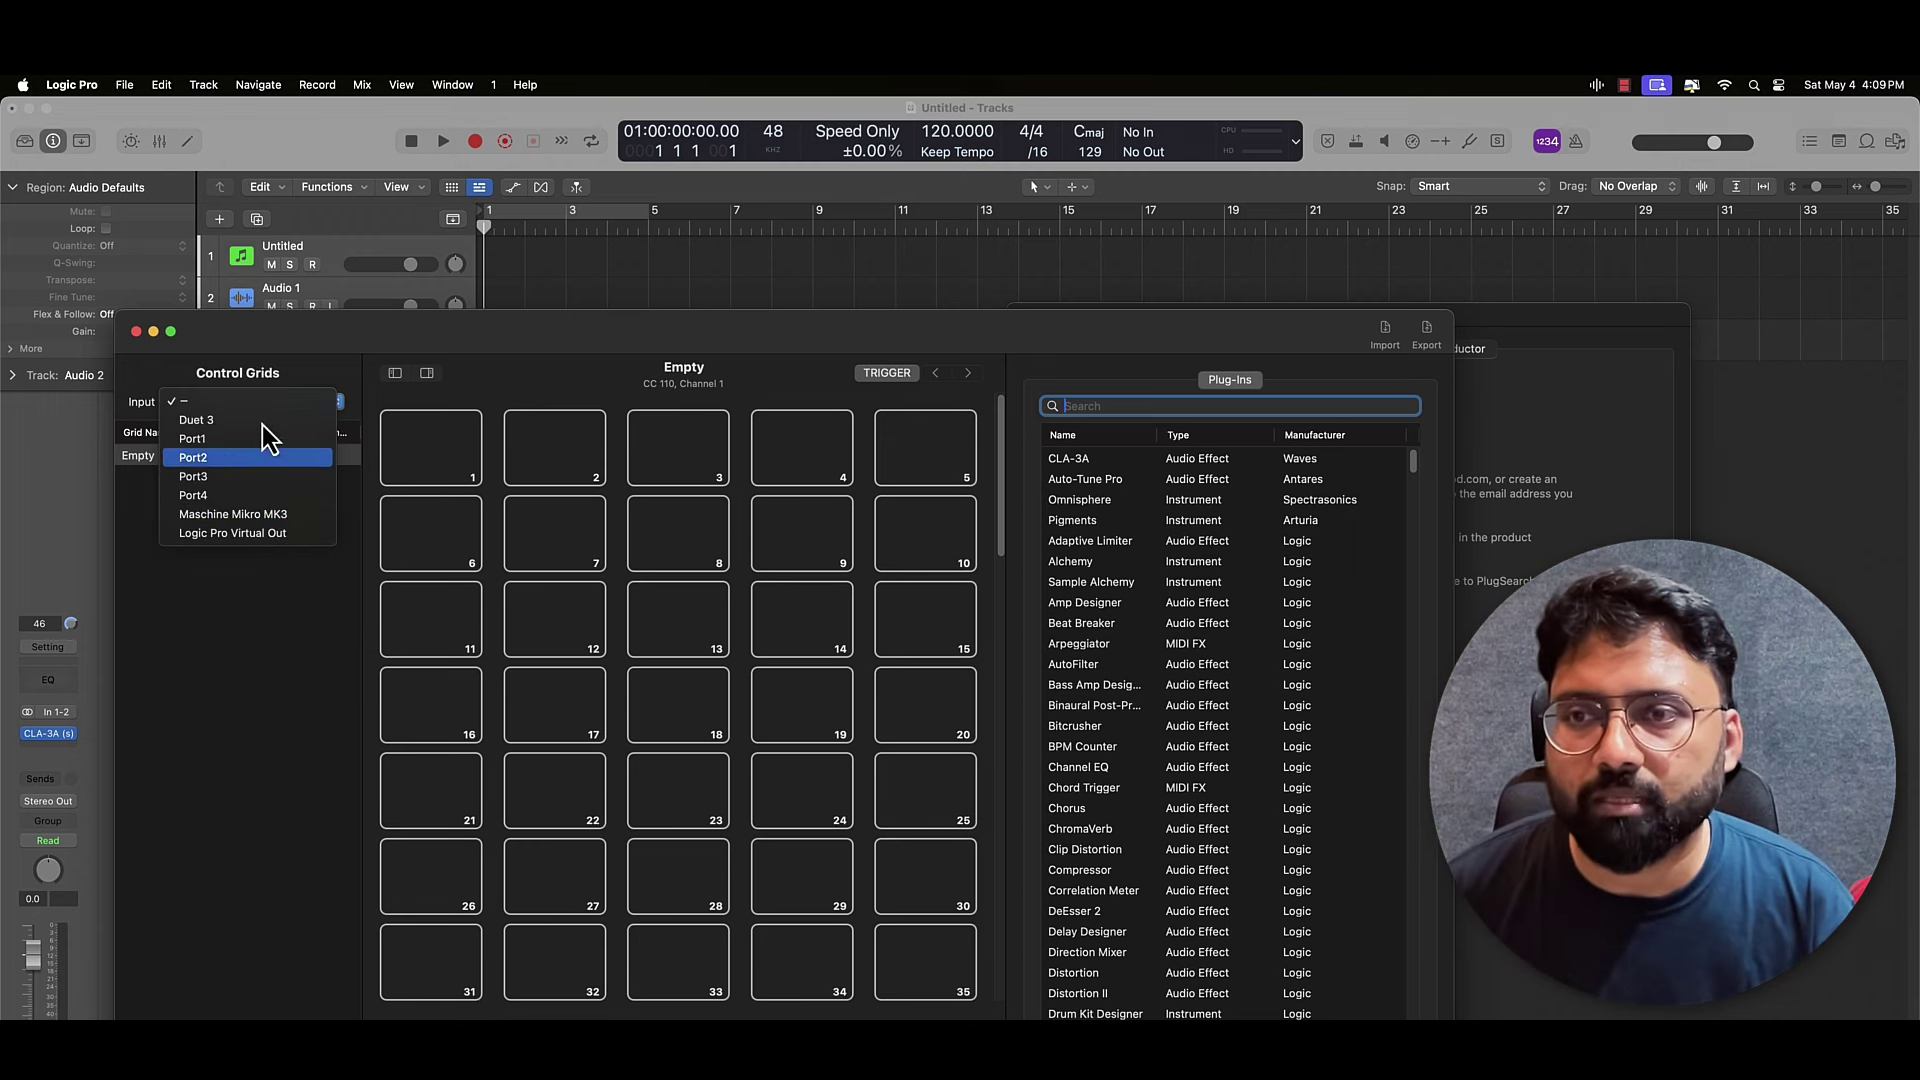
click(266, 631)
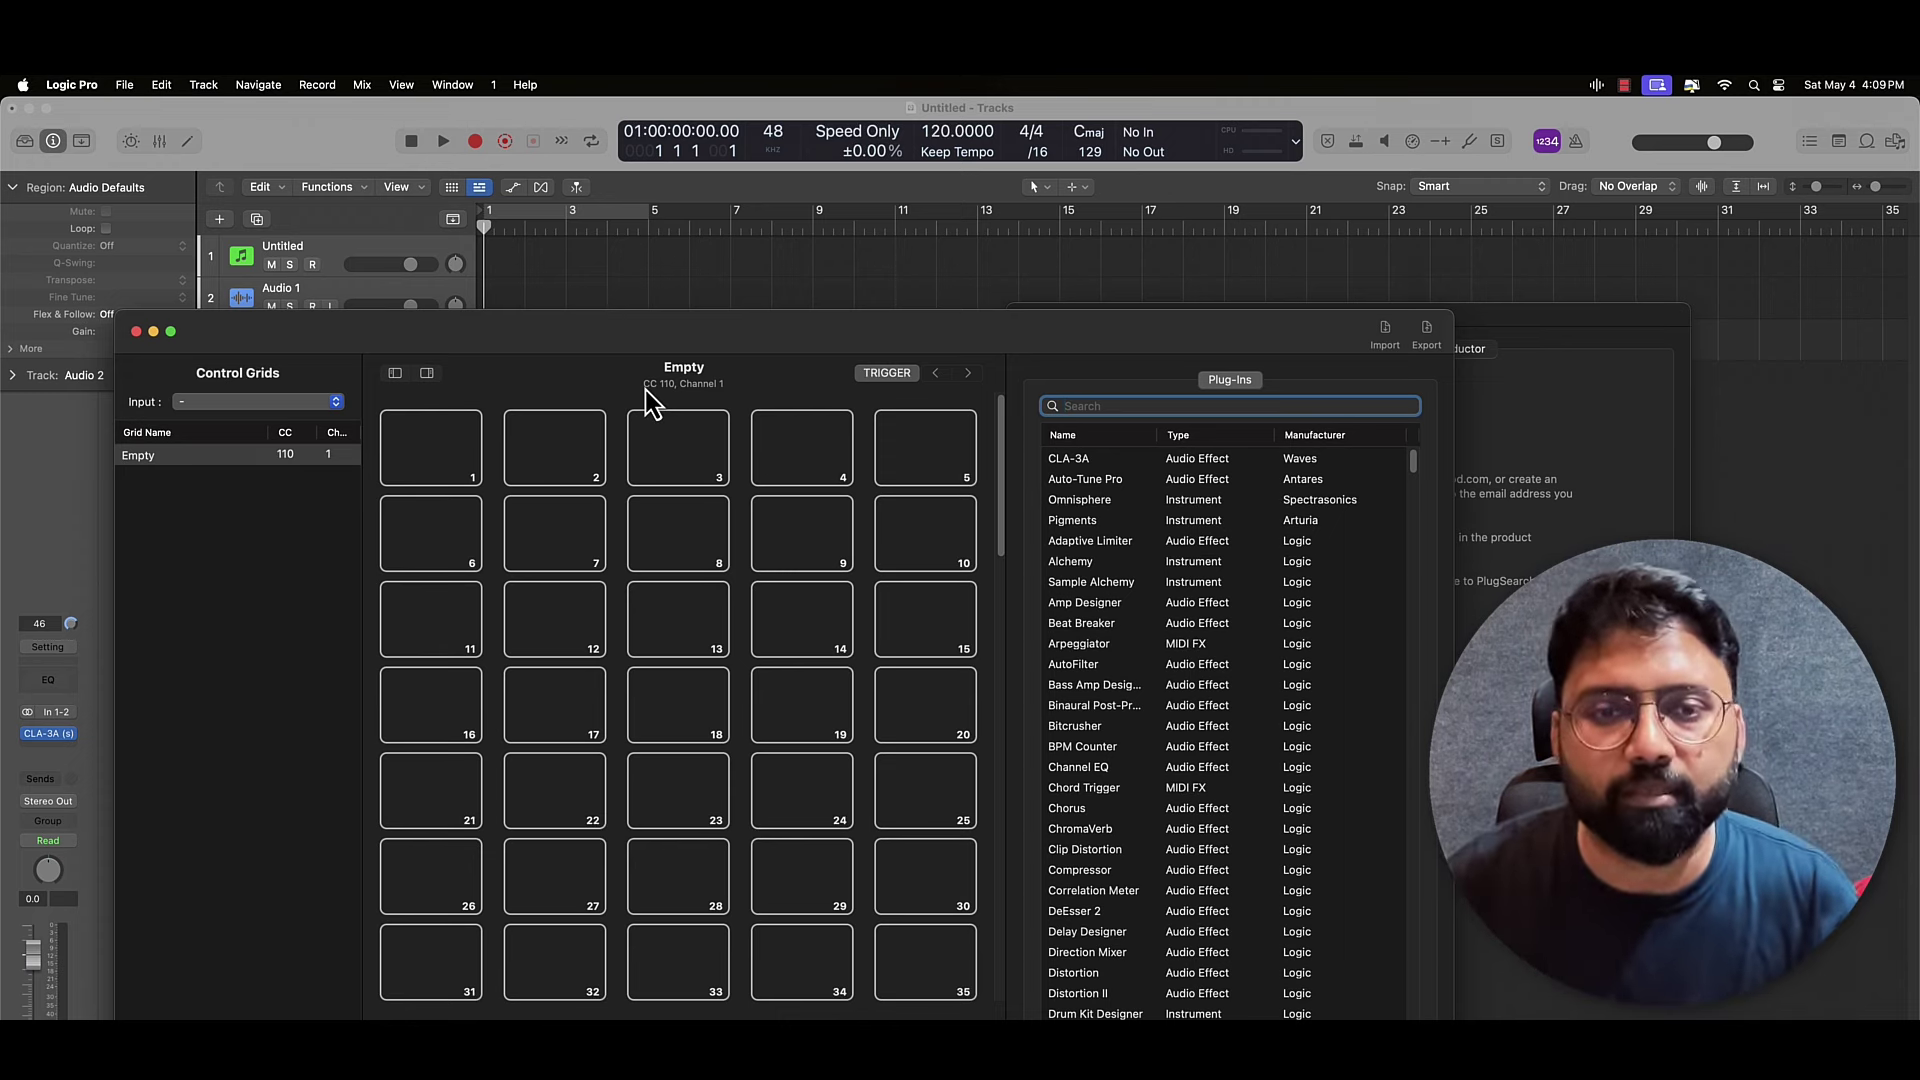
click(136, 331)
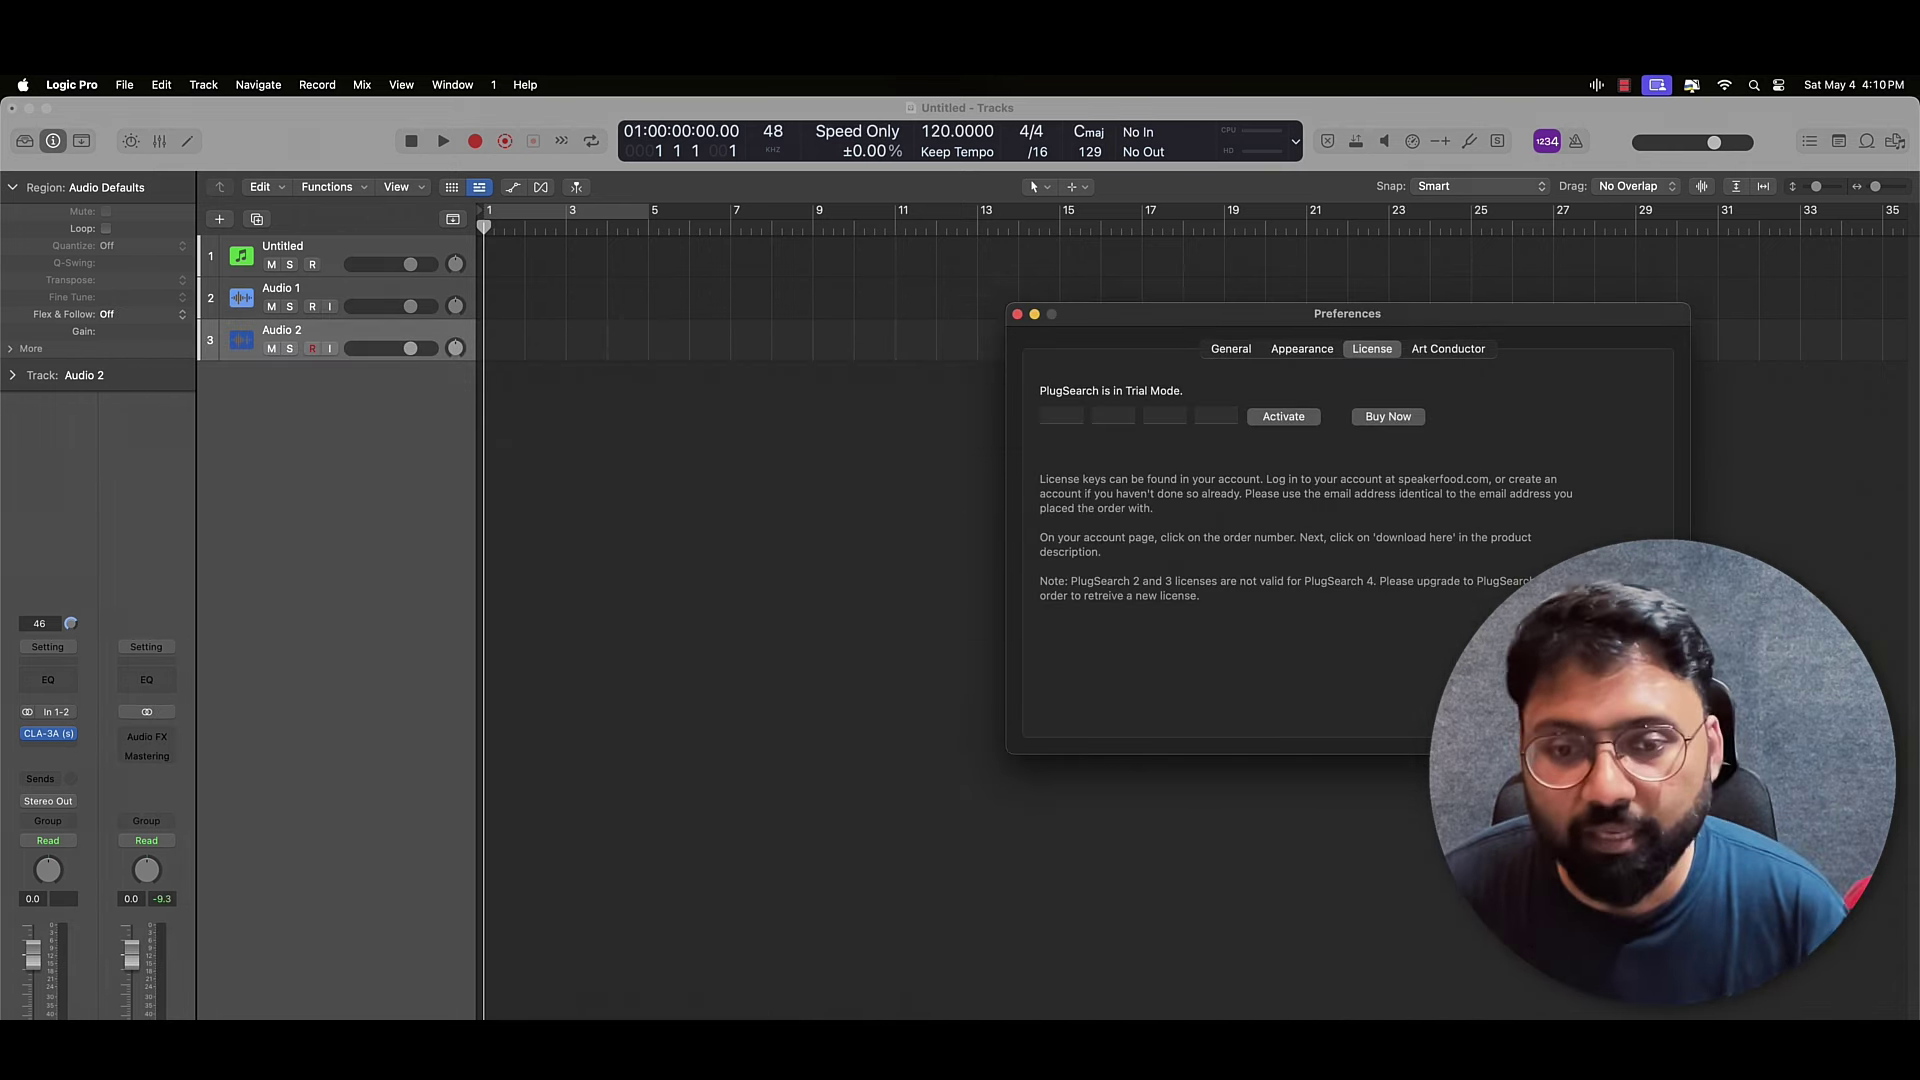
click(1388, 416)
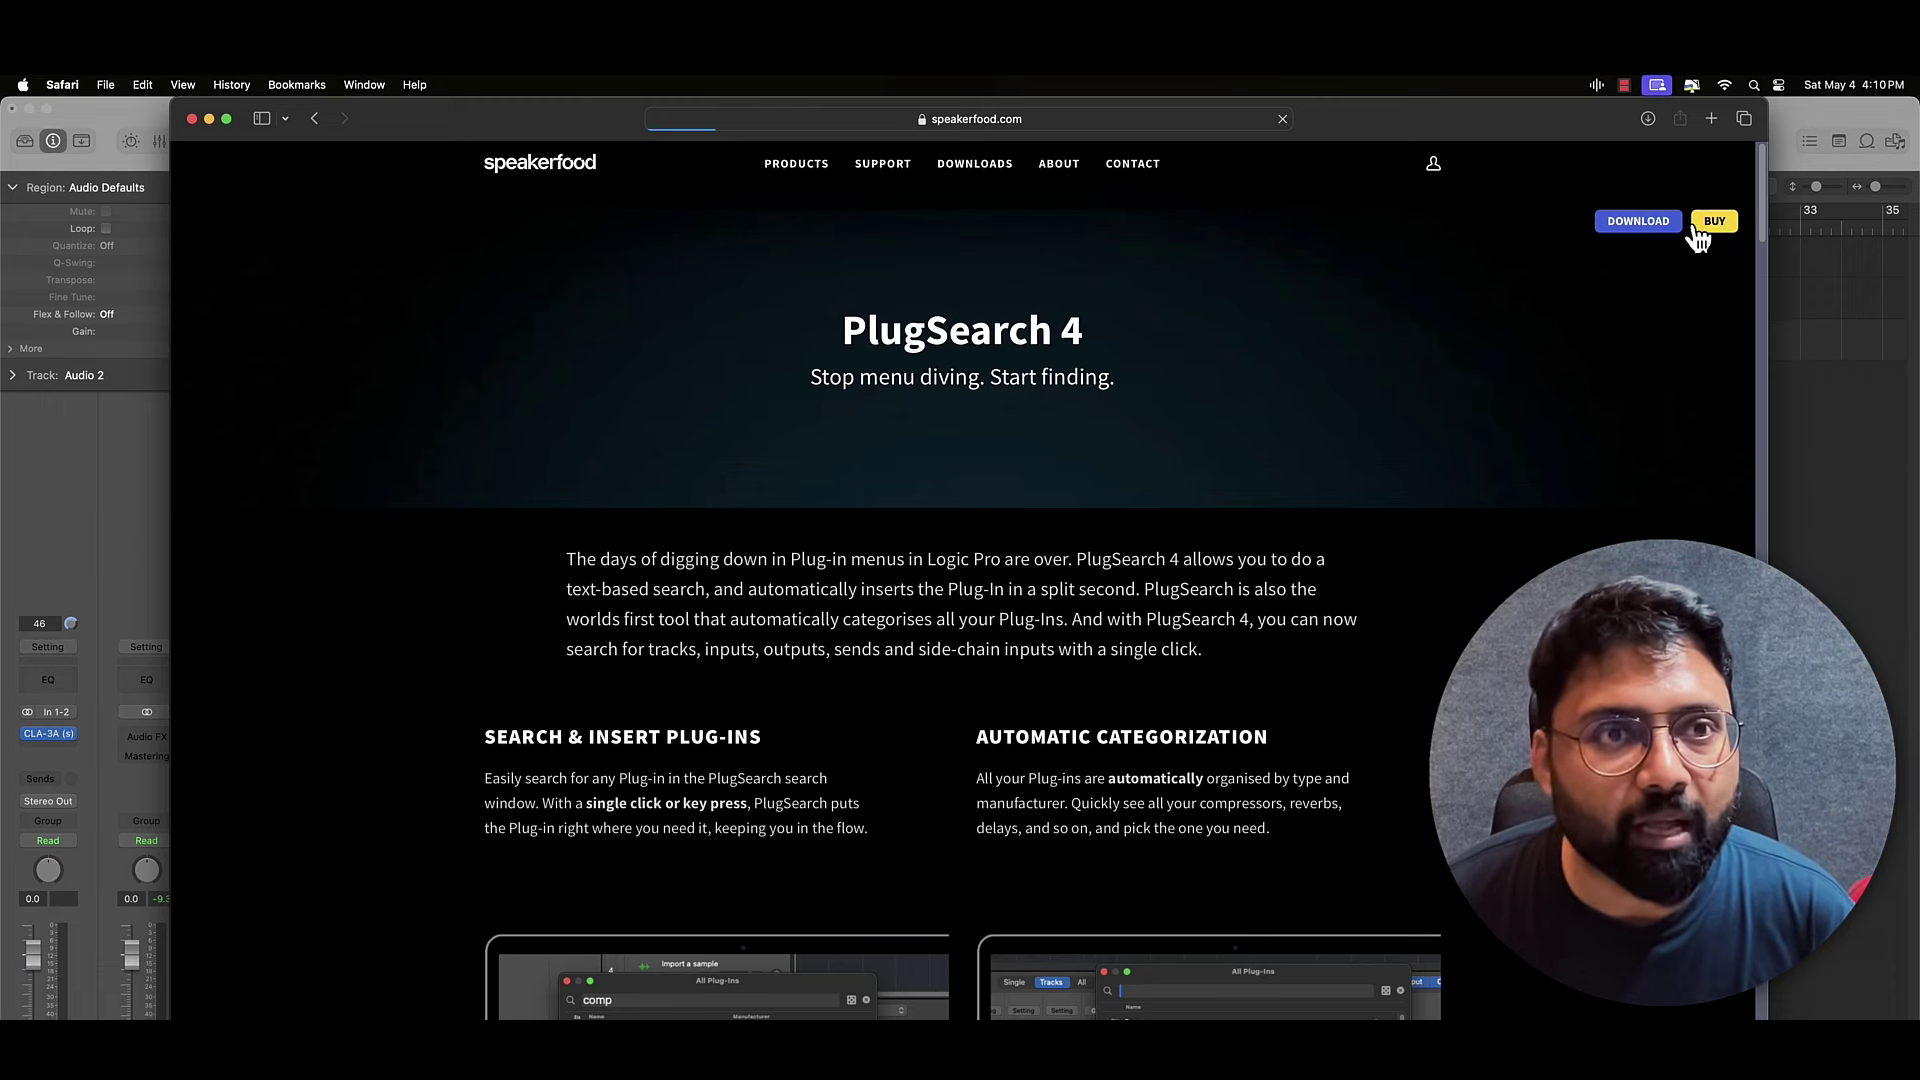
Start purchasing PlugSearch 4, reaching checkout with a $30.00 total.
click(1436, 176)
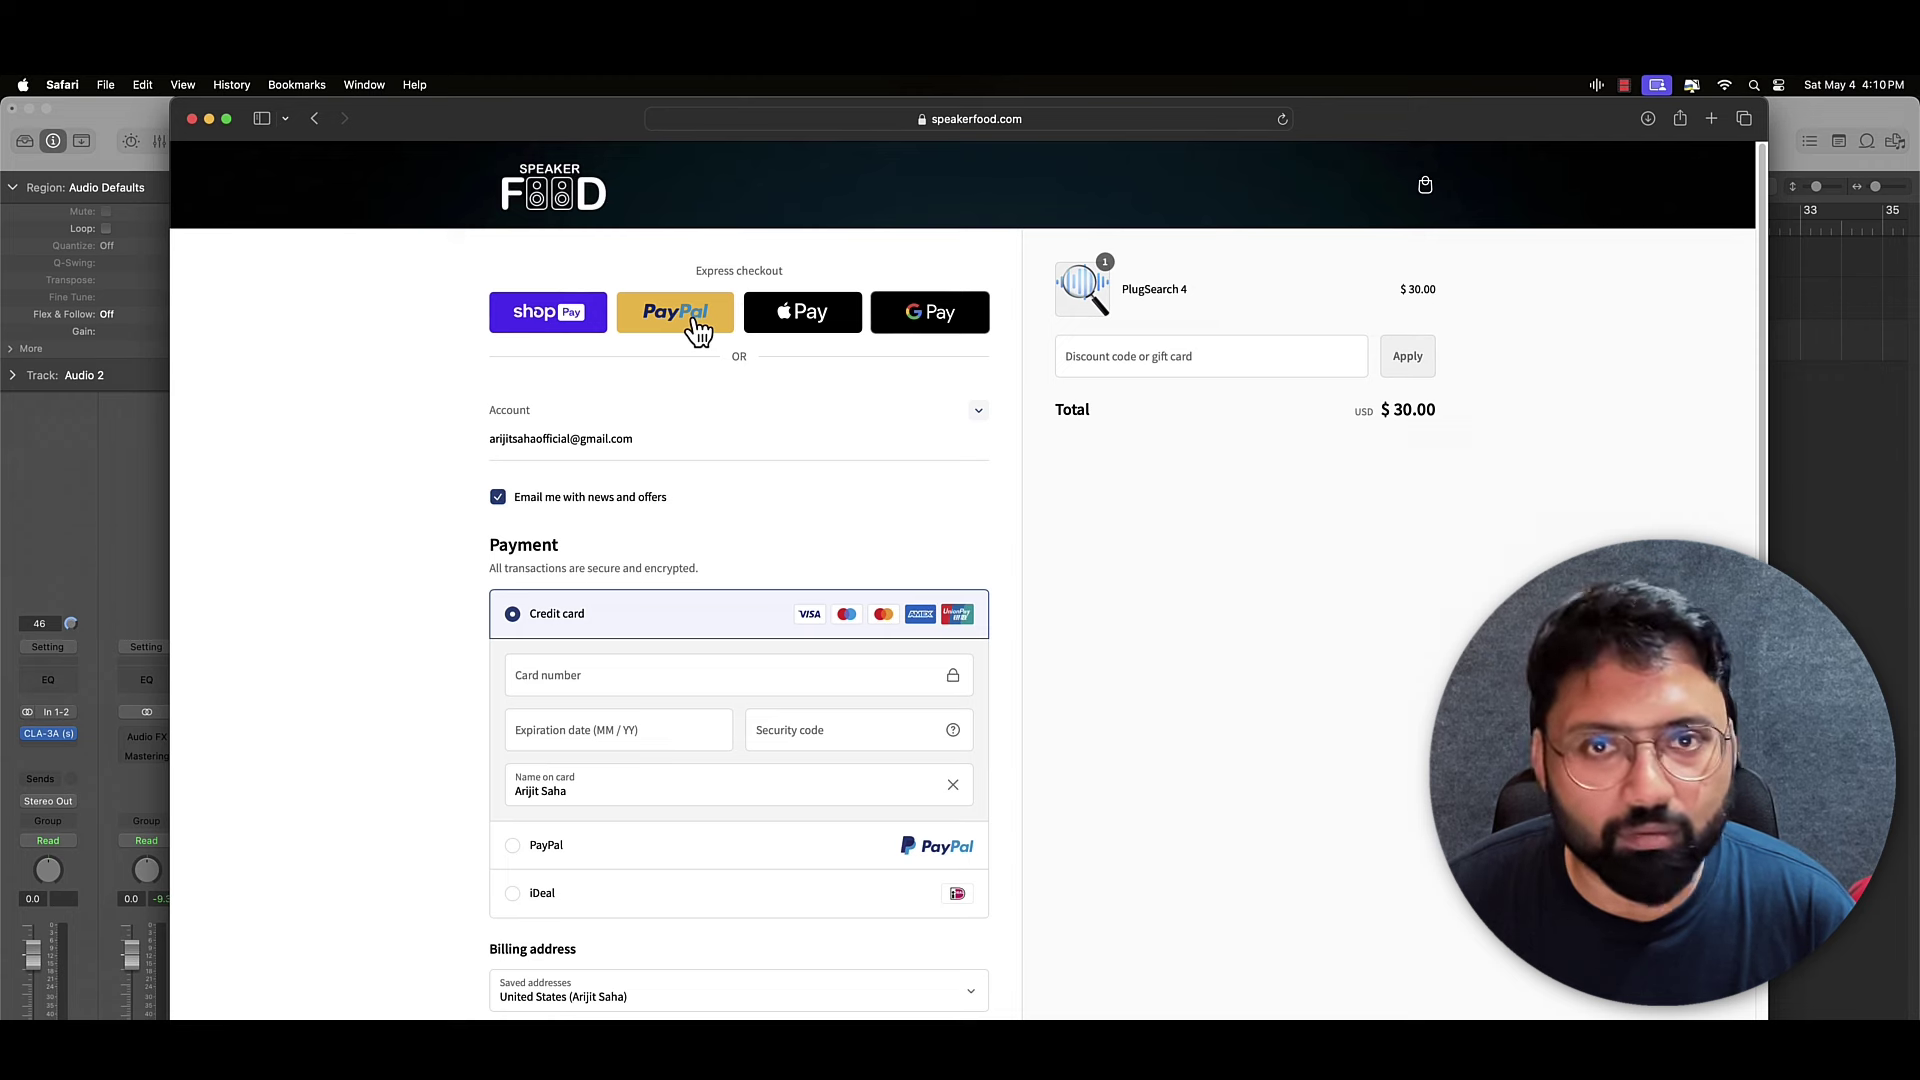
Enter the credit card number in the checkout payment form, clearing and retyping it after a mistake.
click(636, 670)
scroll(665, 713, down, 1)
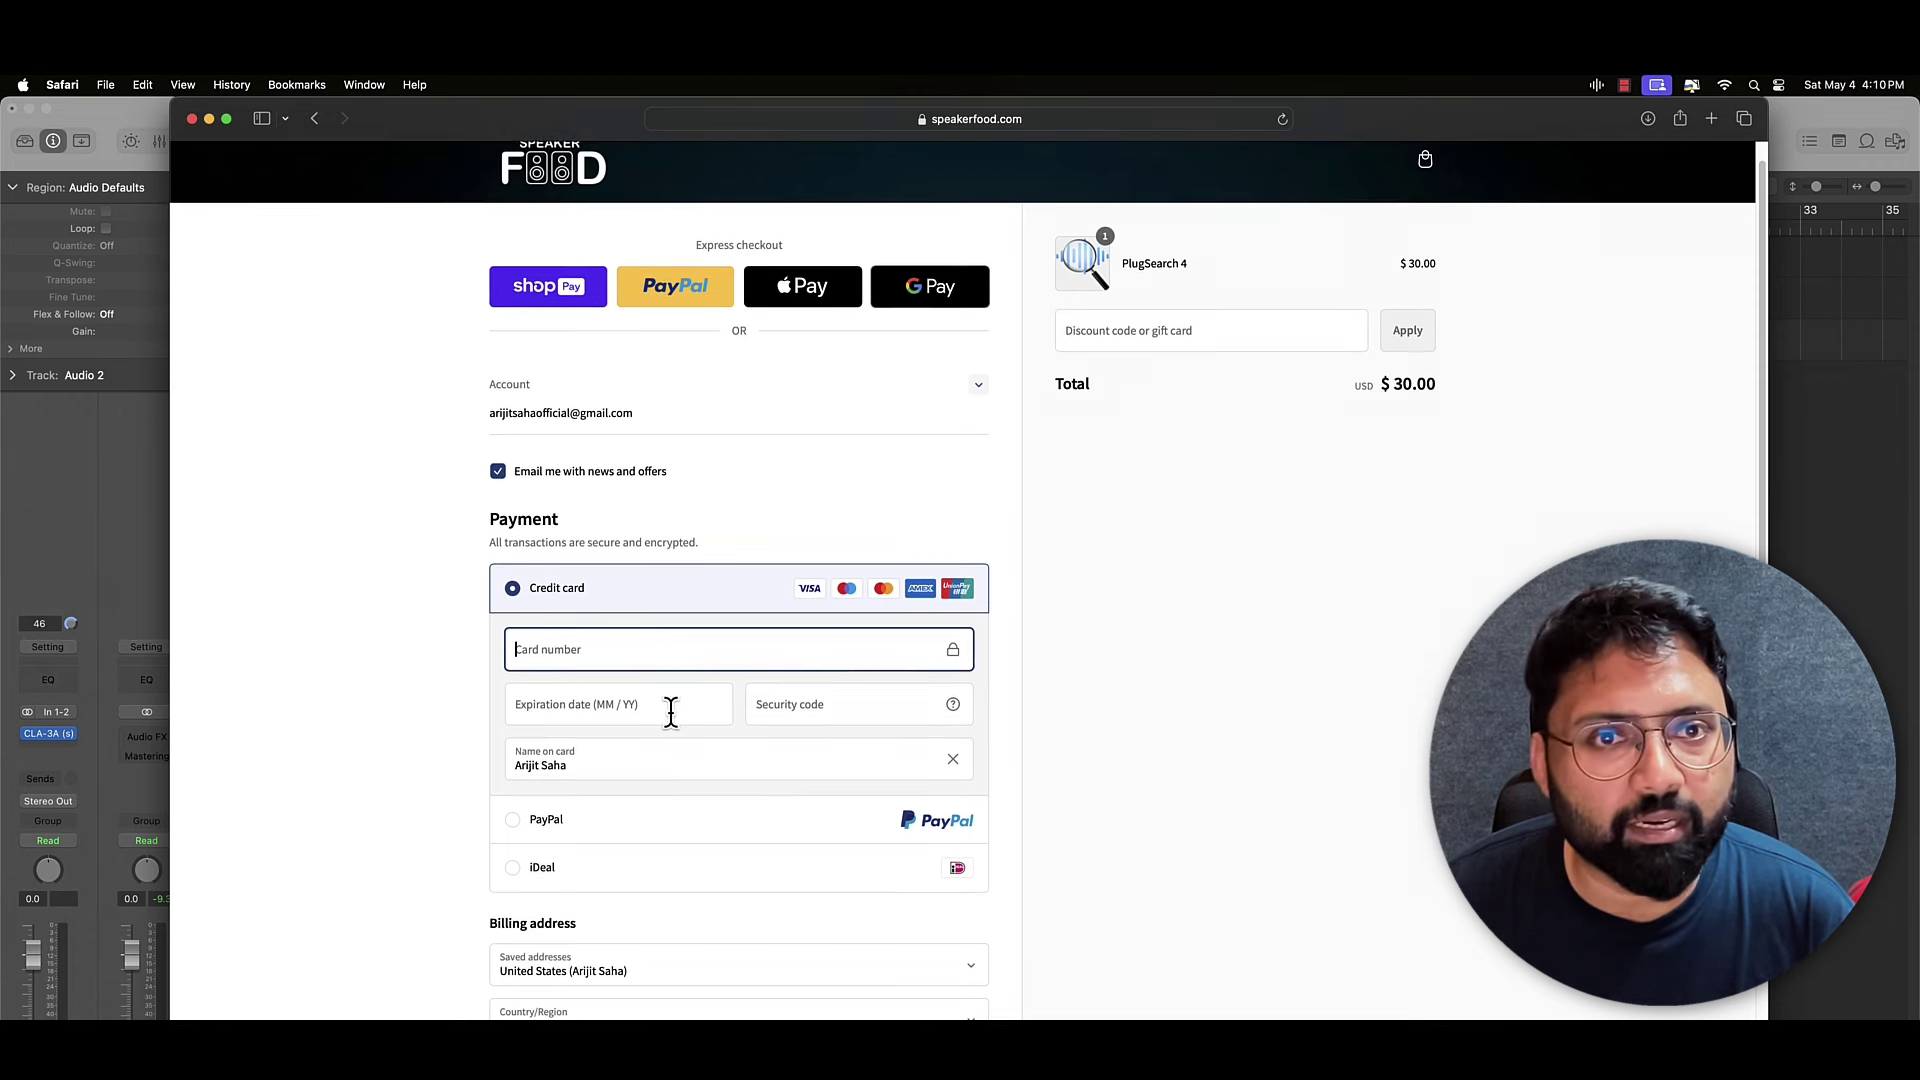
click(1324, 320)
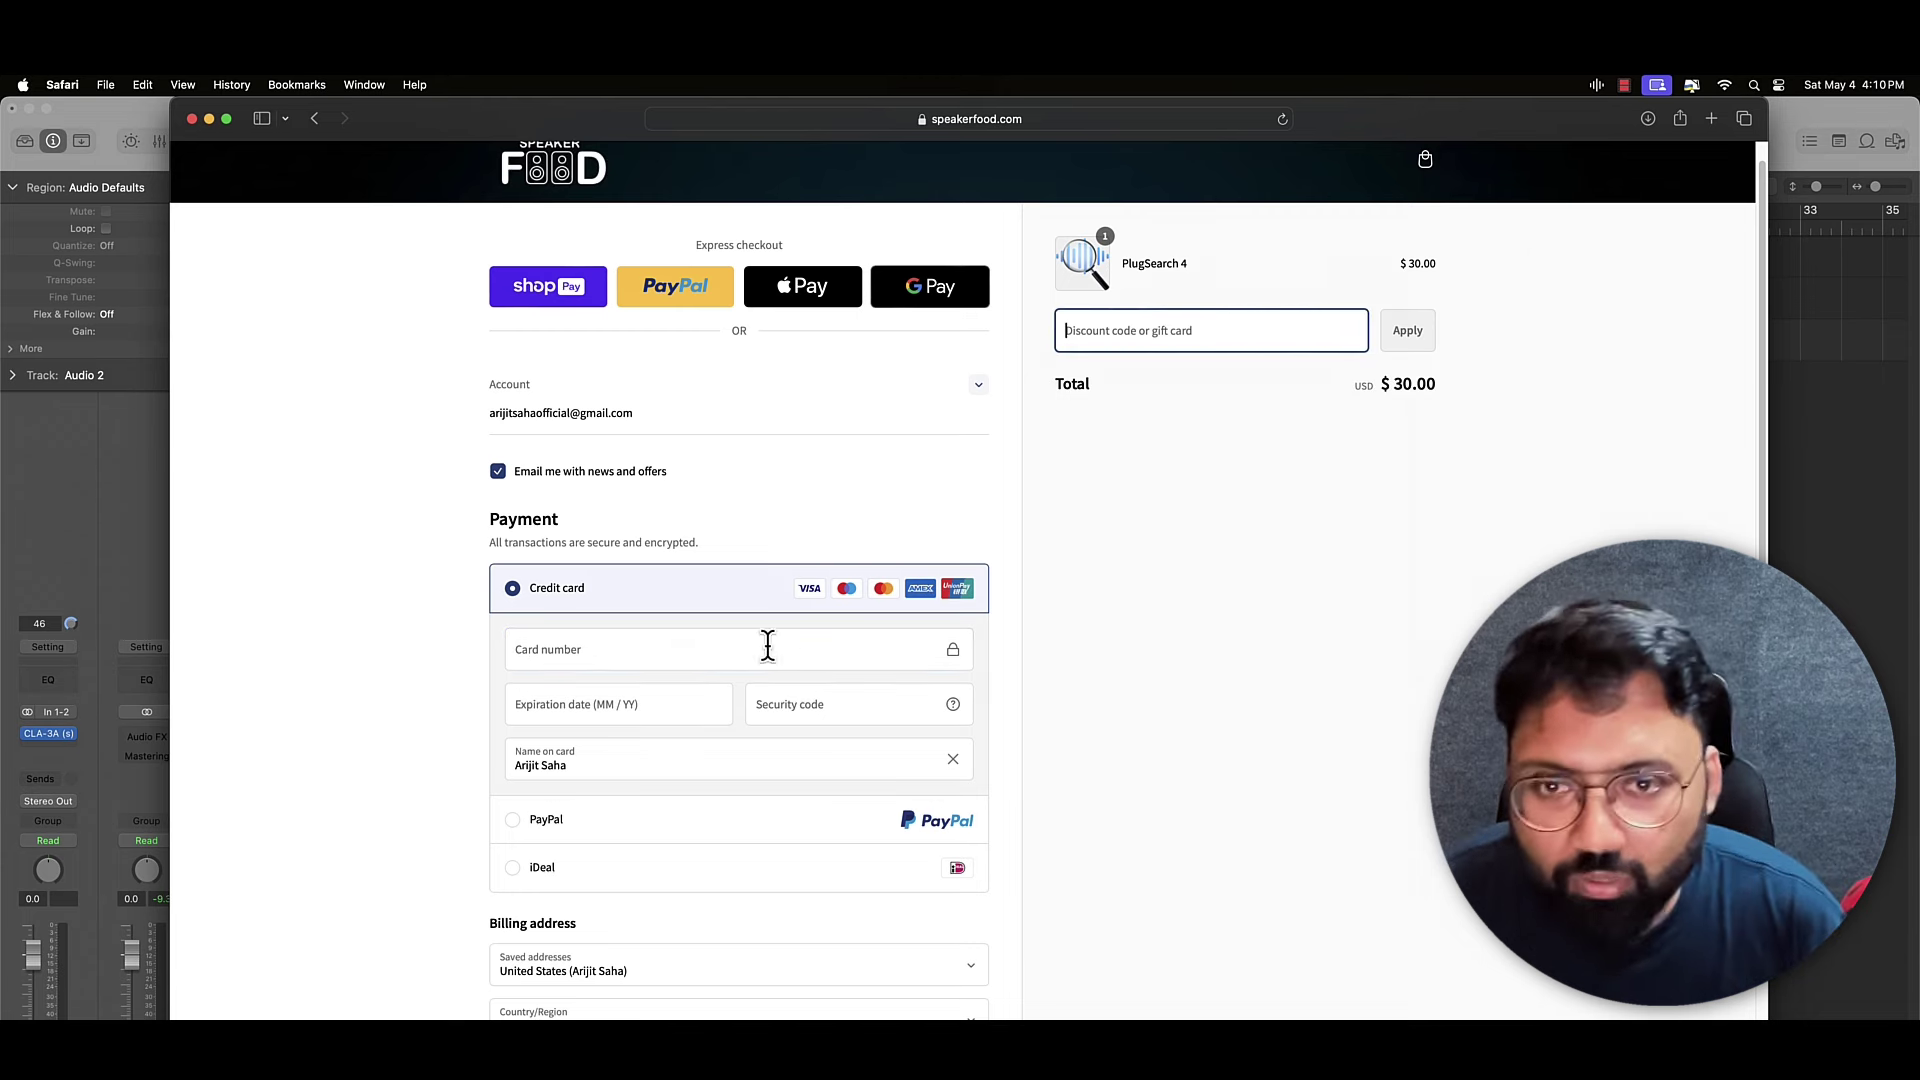
click(630, 655)
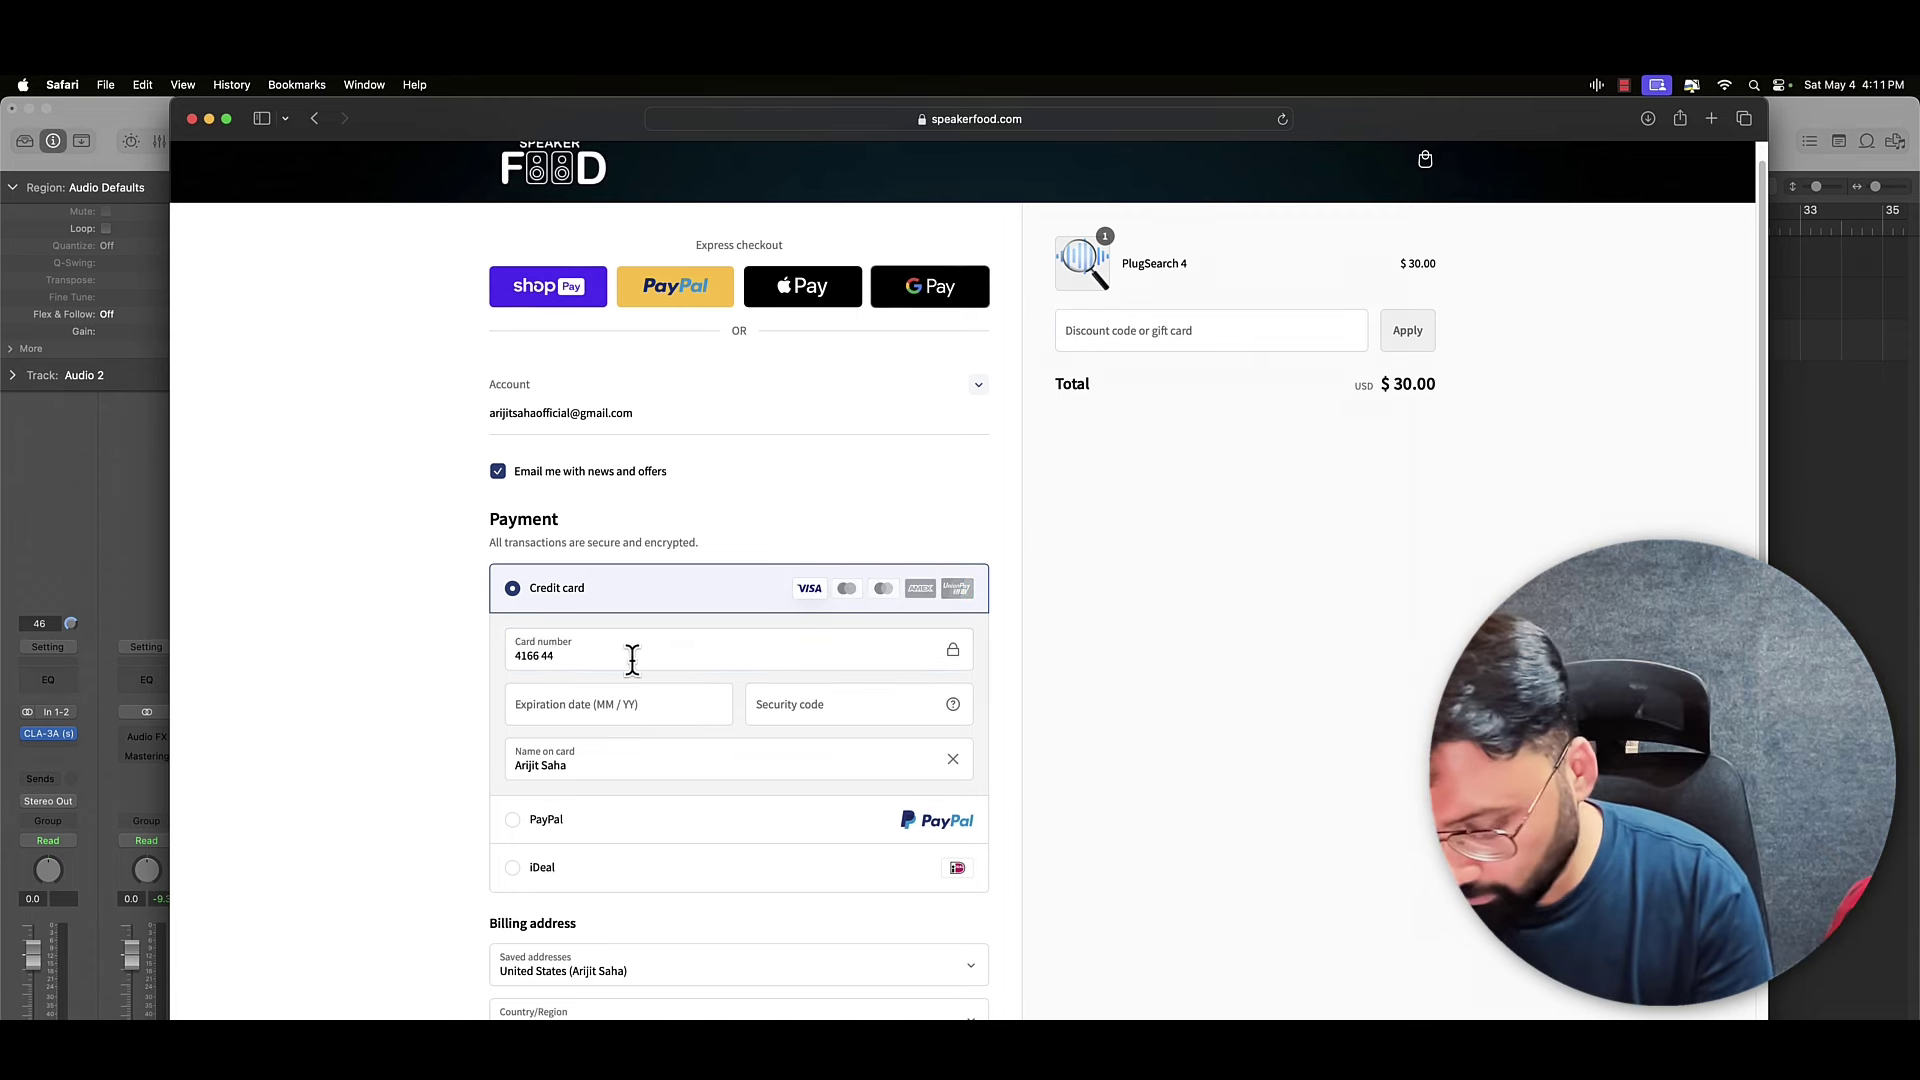
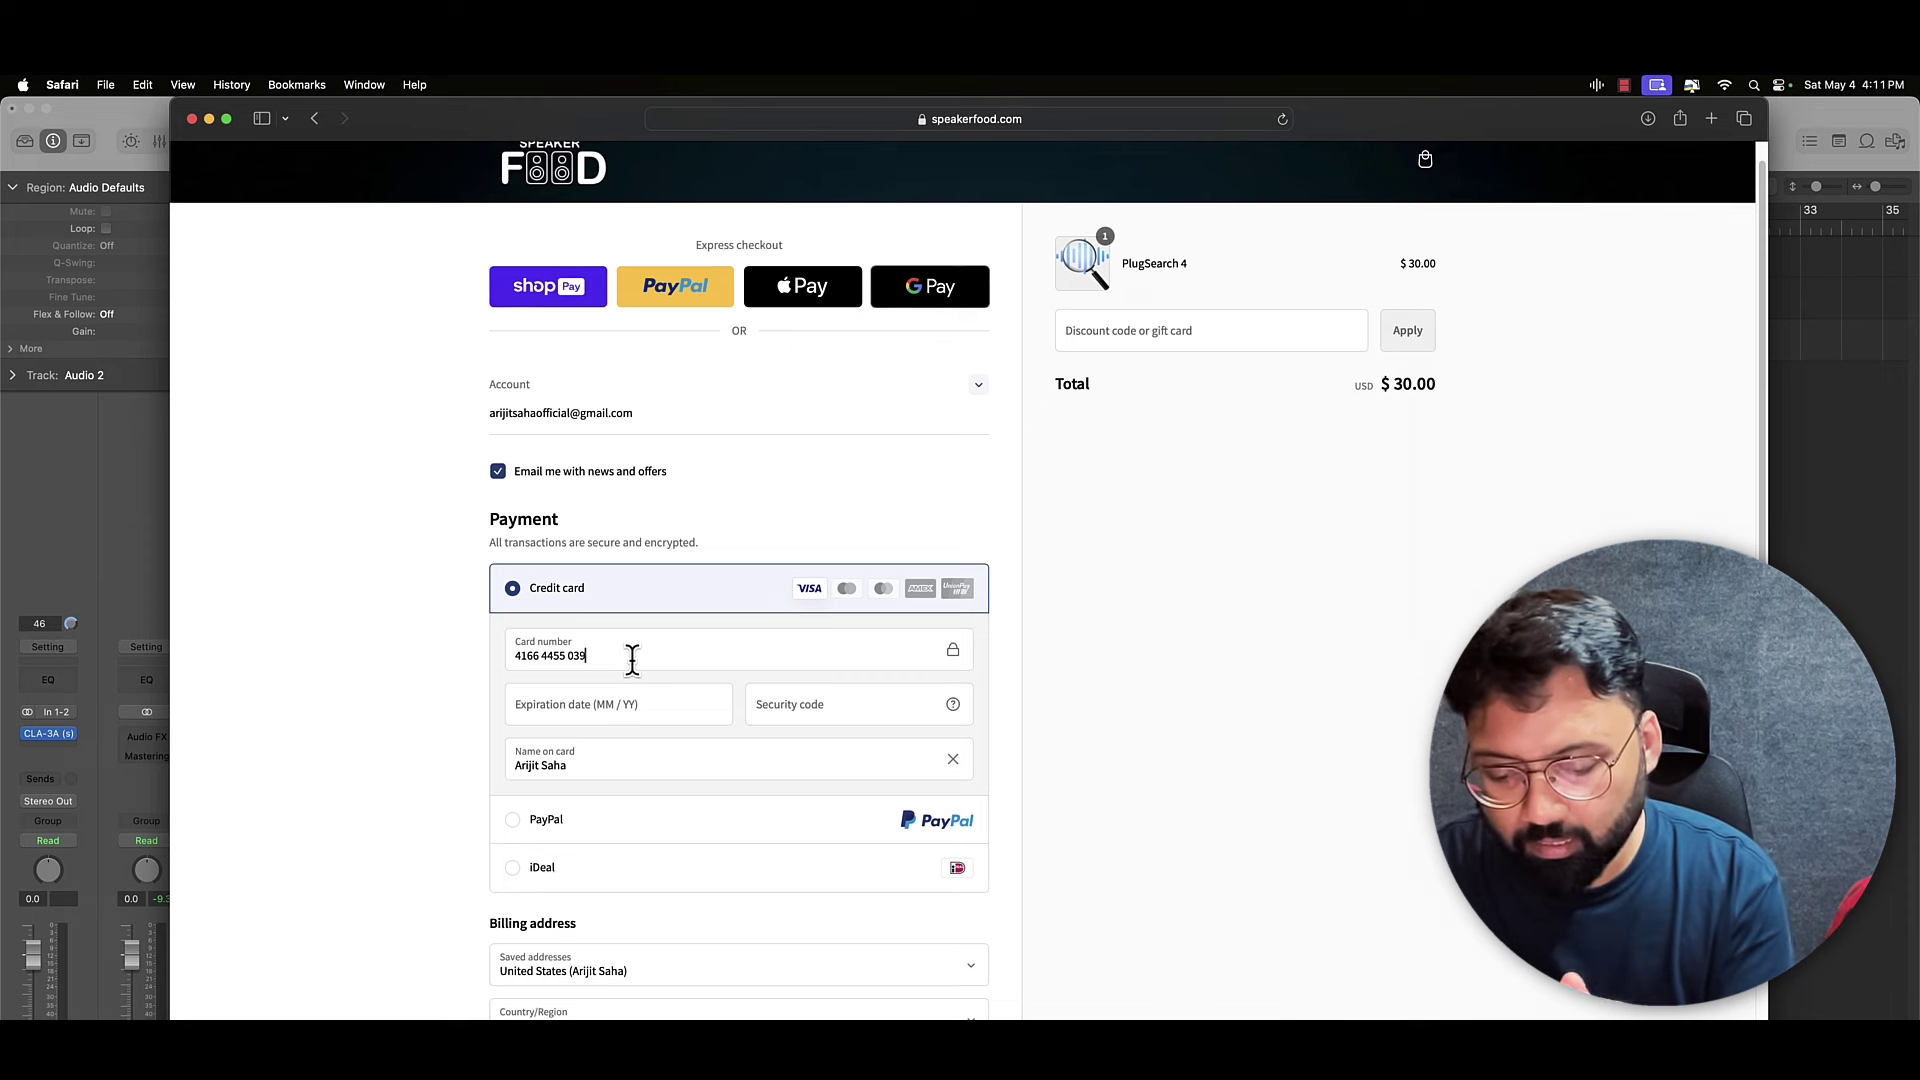
key(super+a)
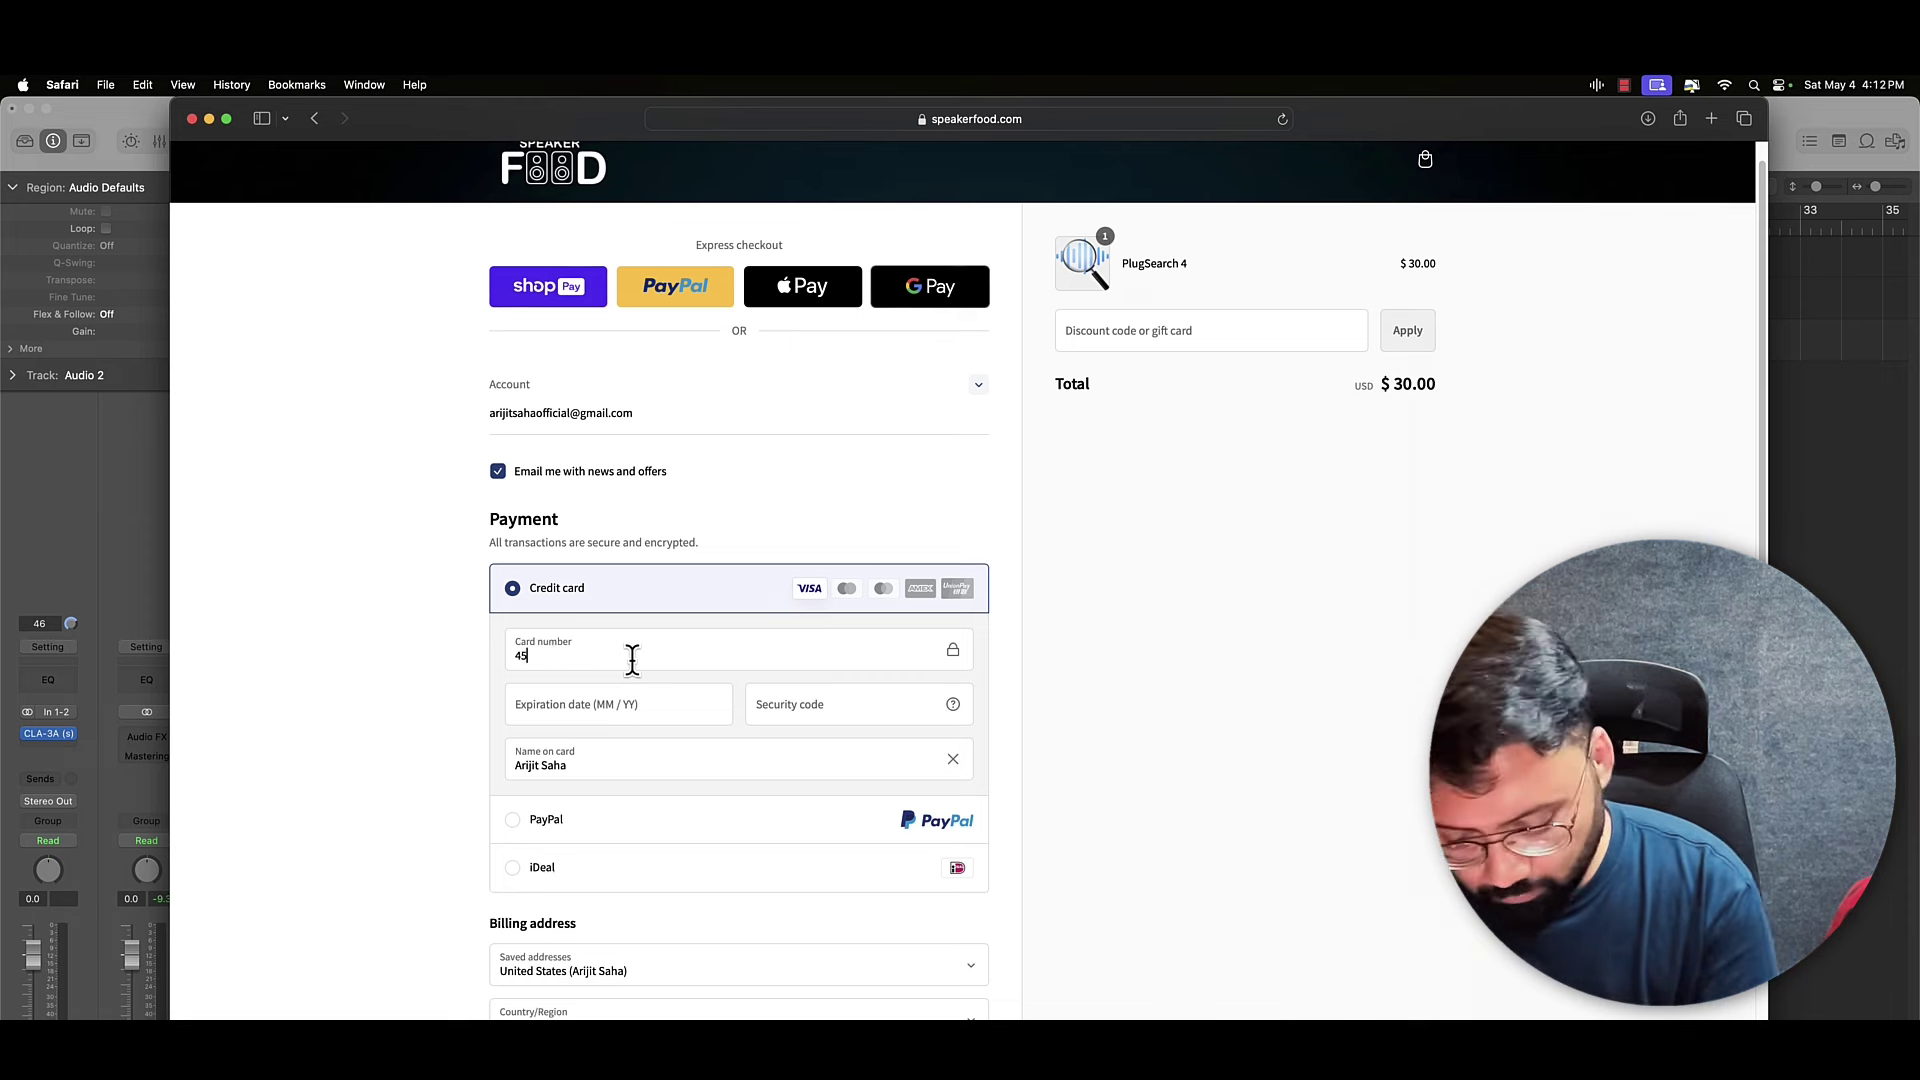
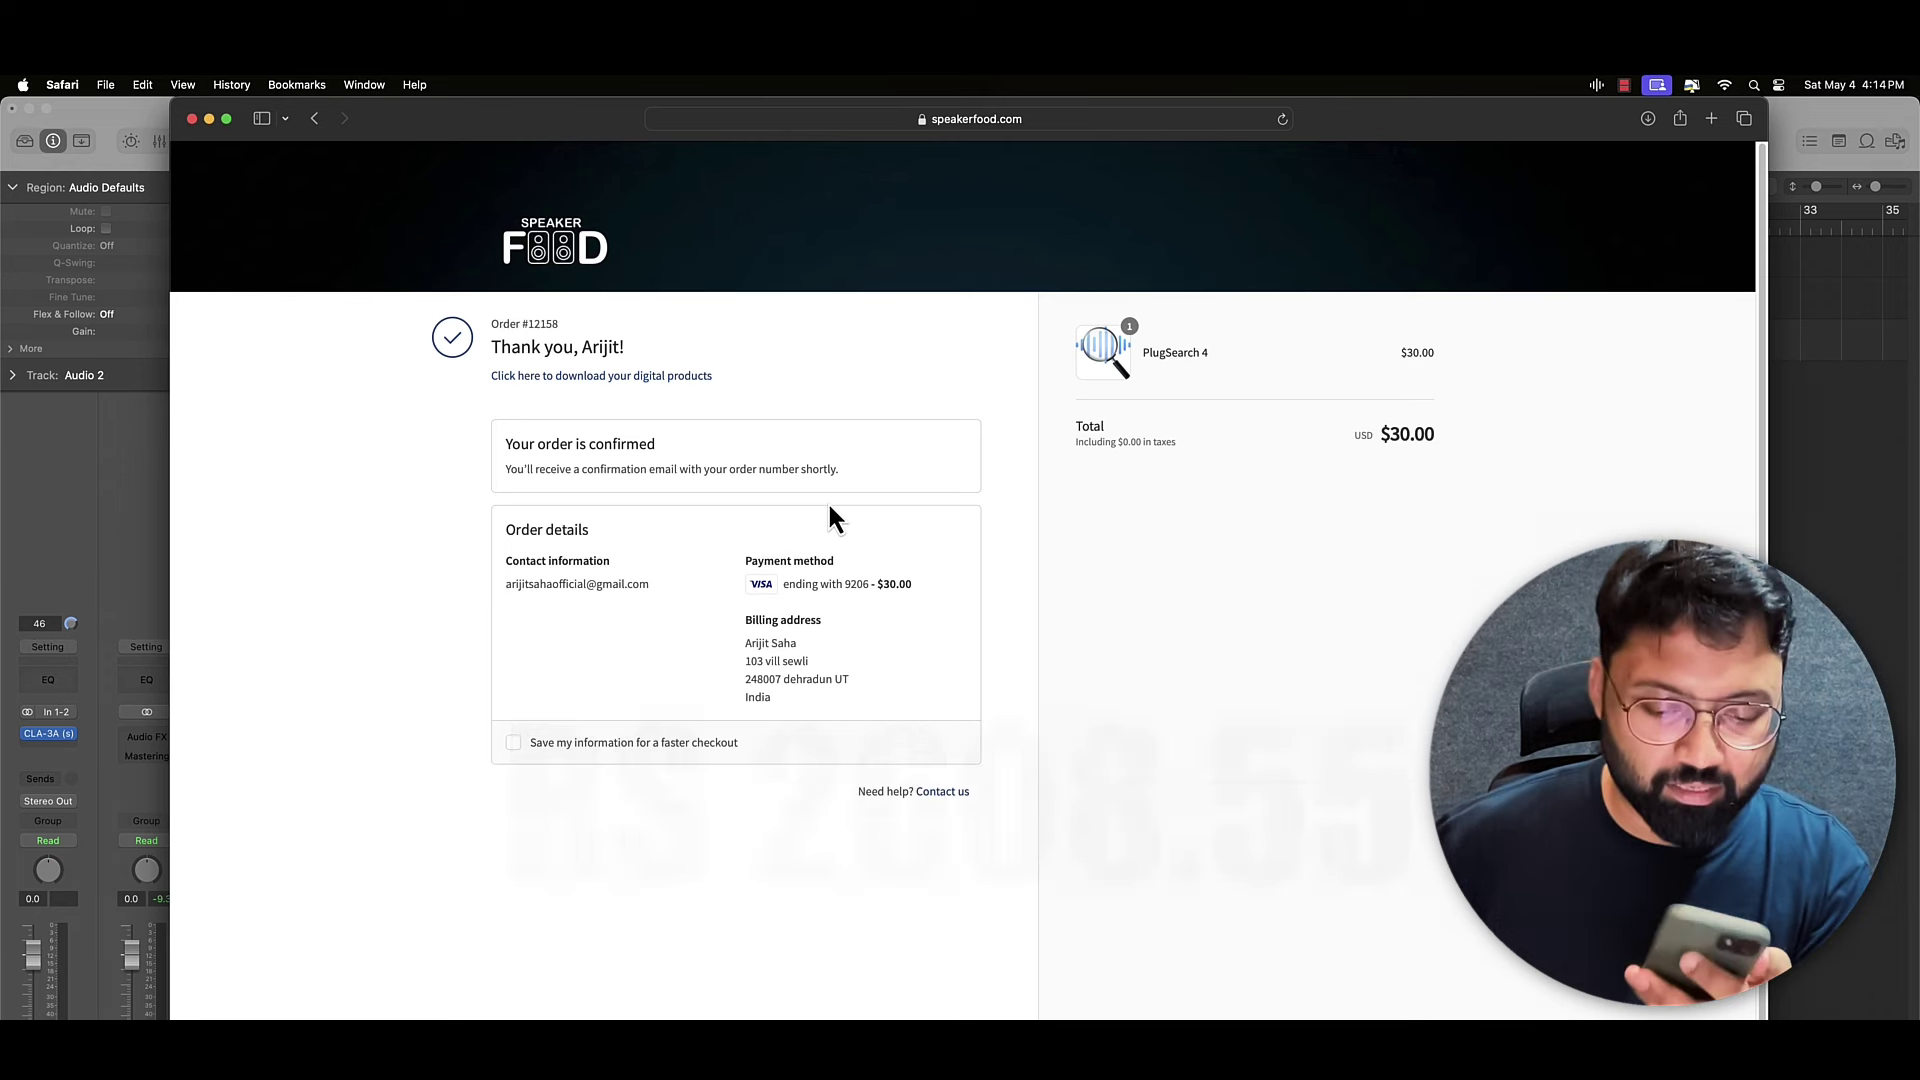
Find the license in the Gmail order email and activate PlugSearch 4 with it.
scroll(946, 572, down, 2)
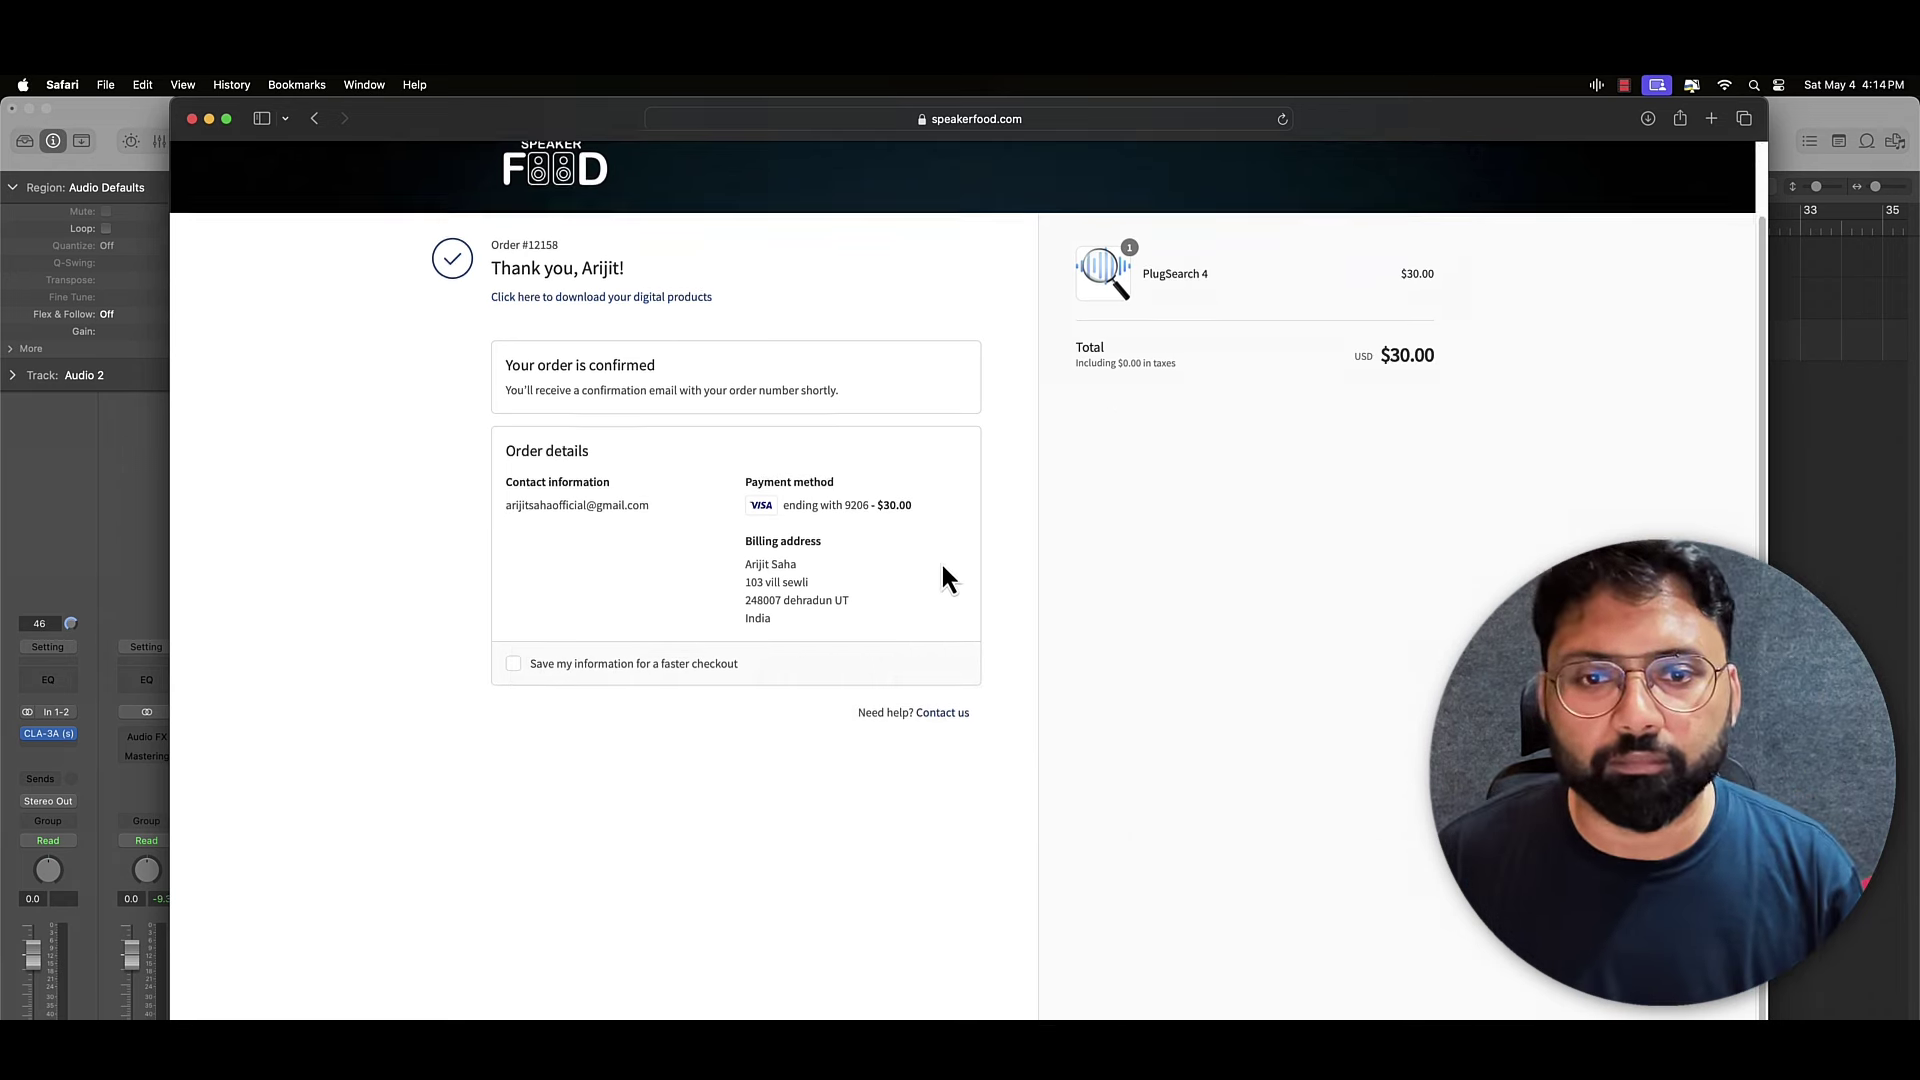
click(1712, 119)
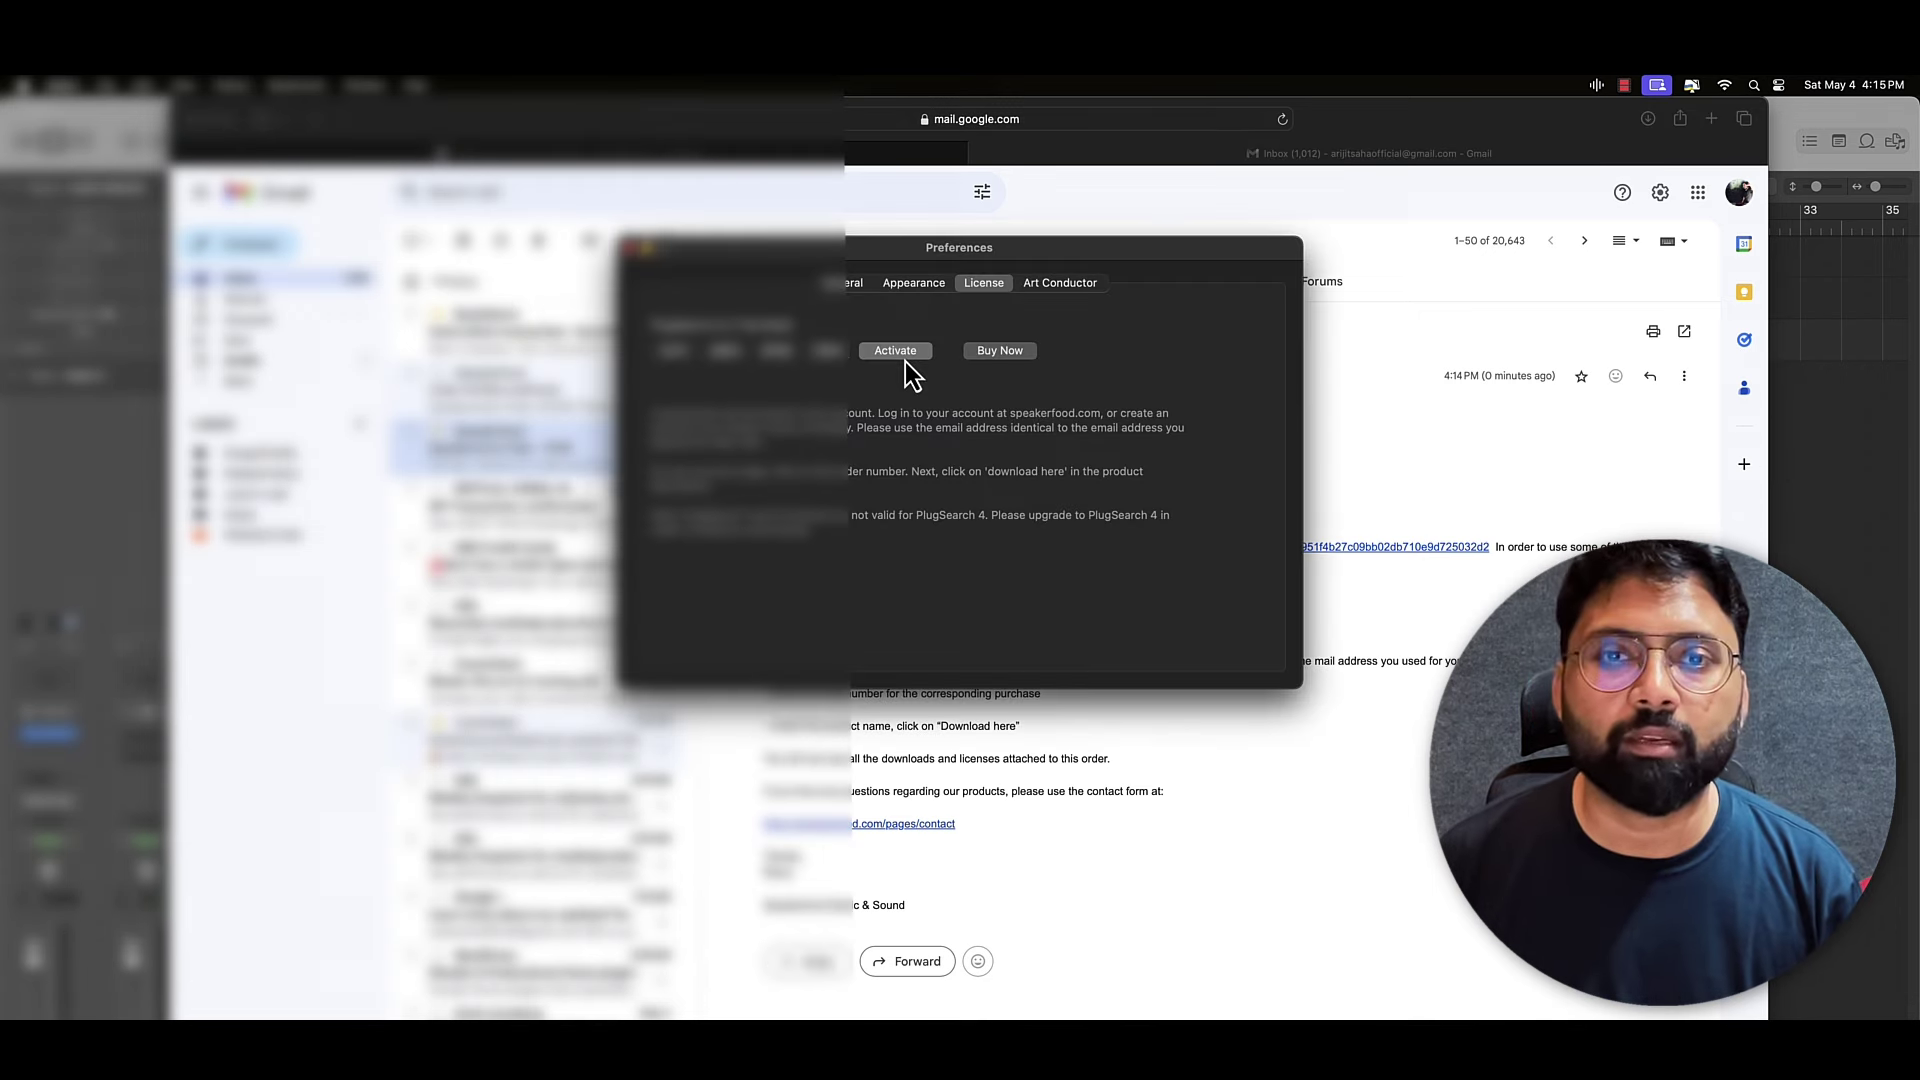
click(905, 362)
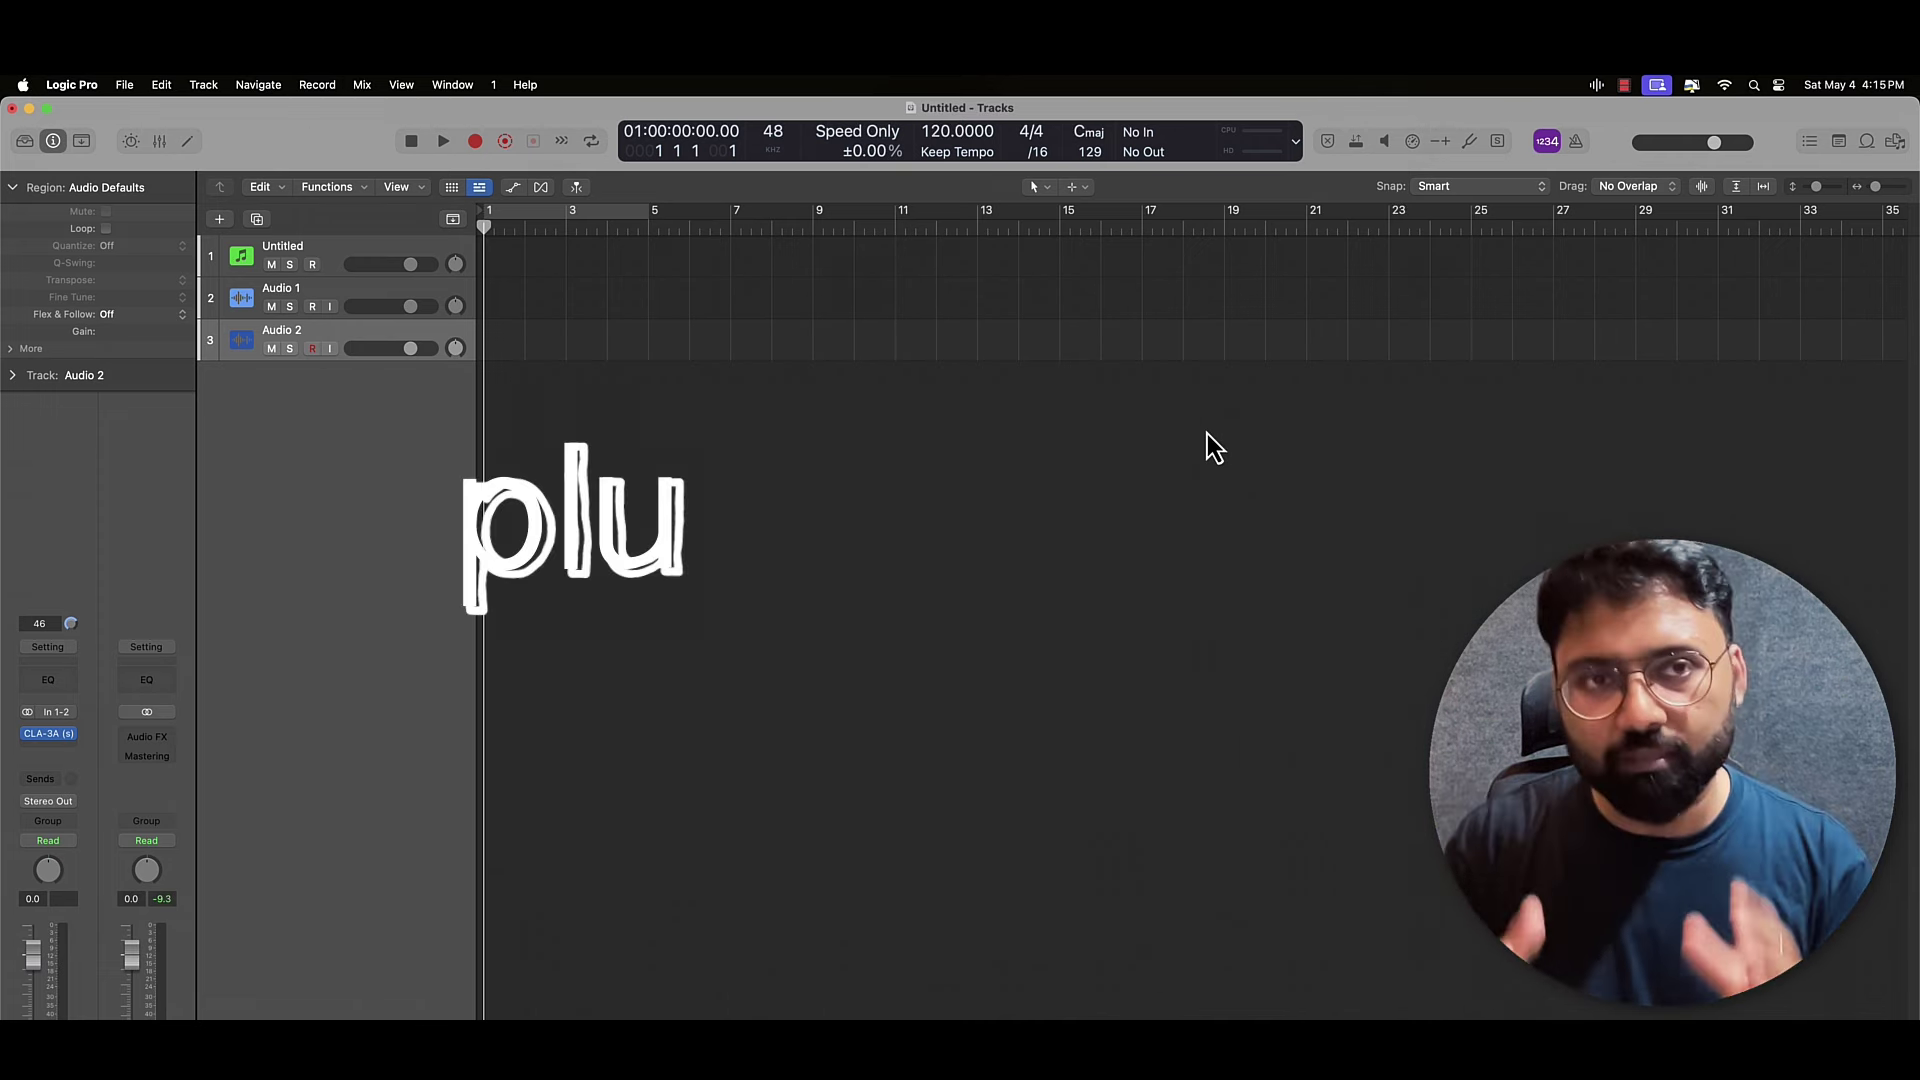
Send Audio 2 to Bus 1 and insert RVerb on the new aux by searching 'verb'.
click(44, 779)
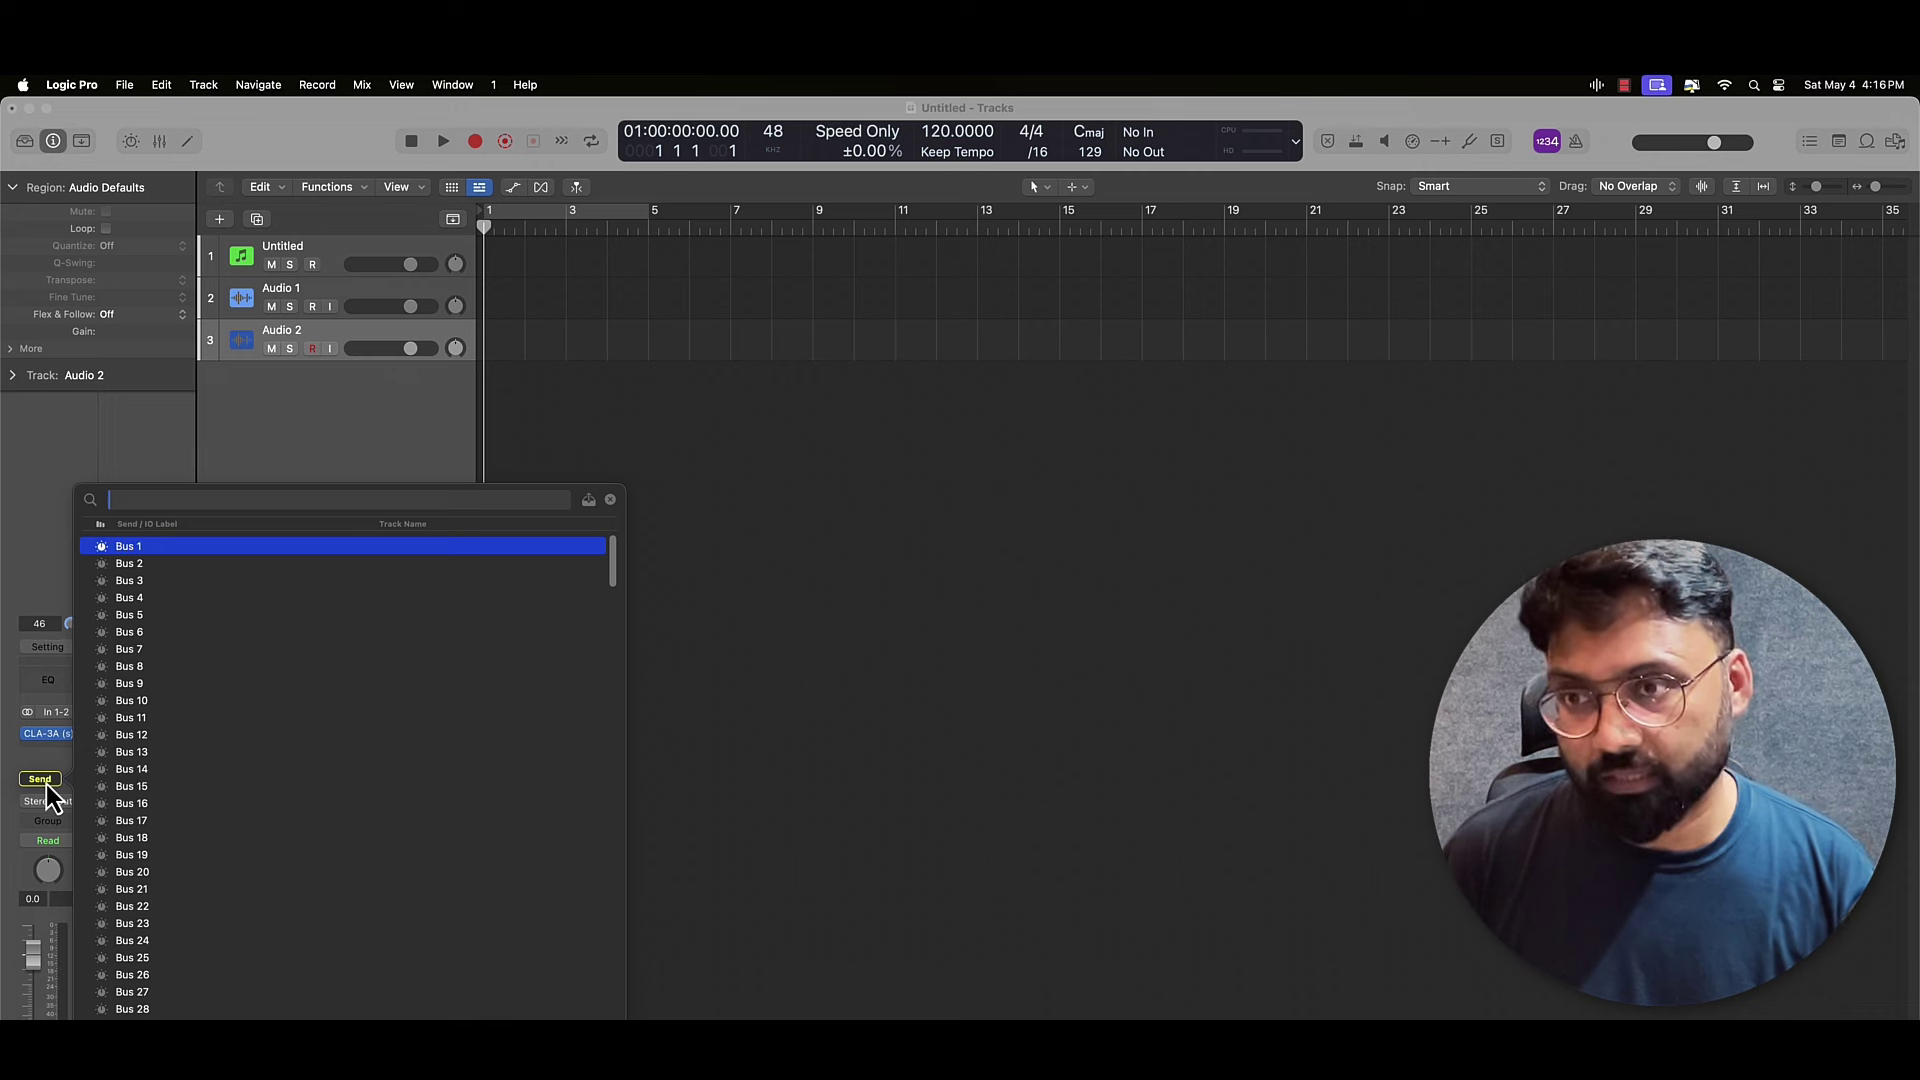
key(Return)
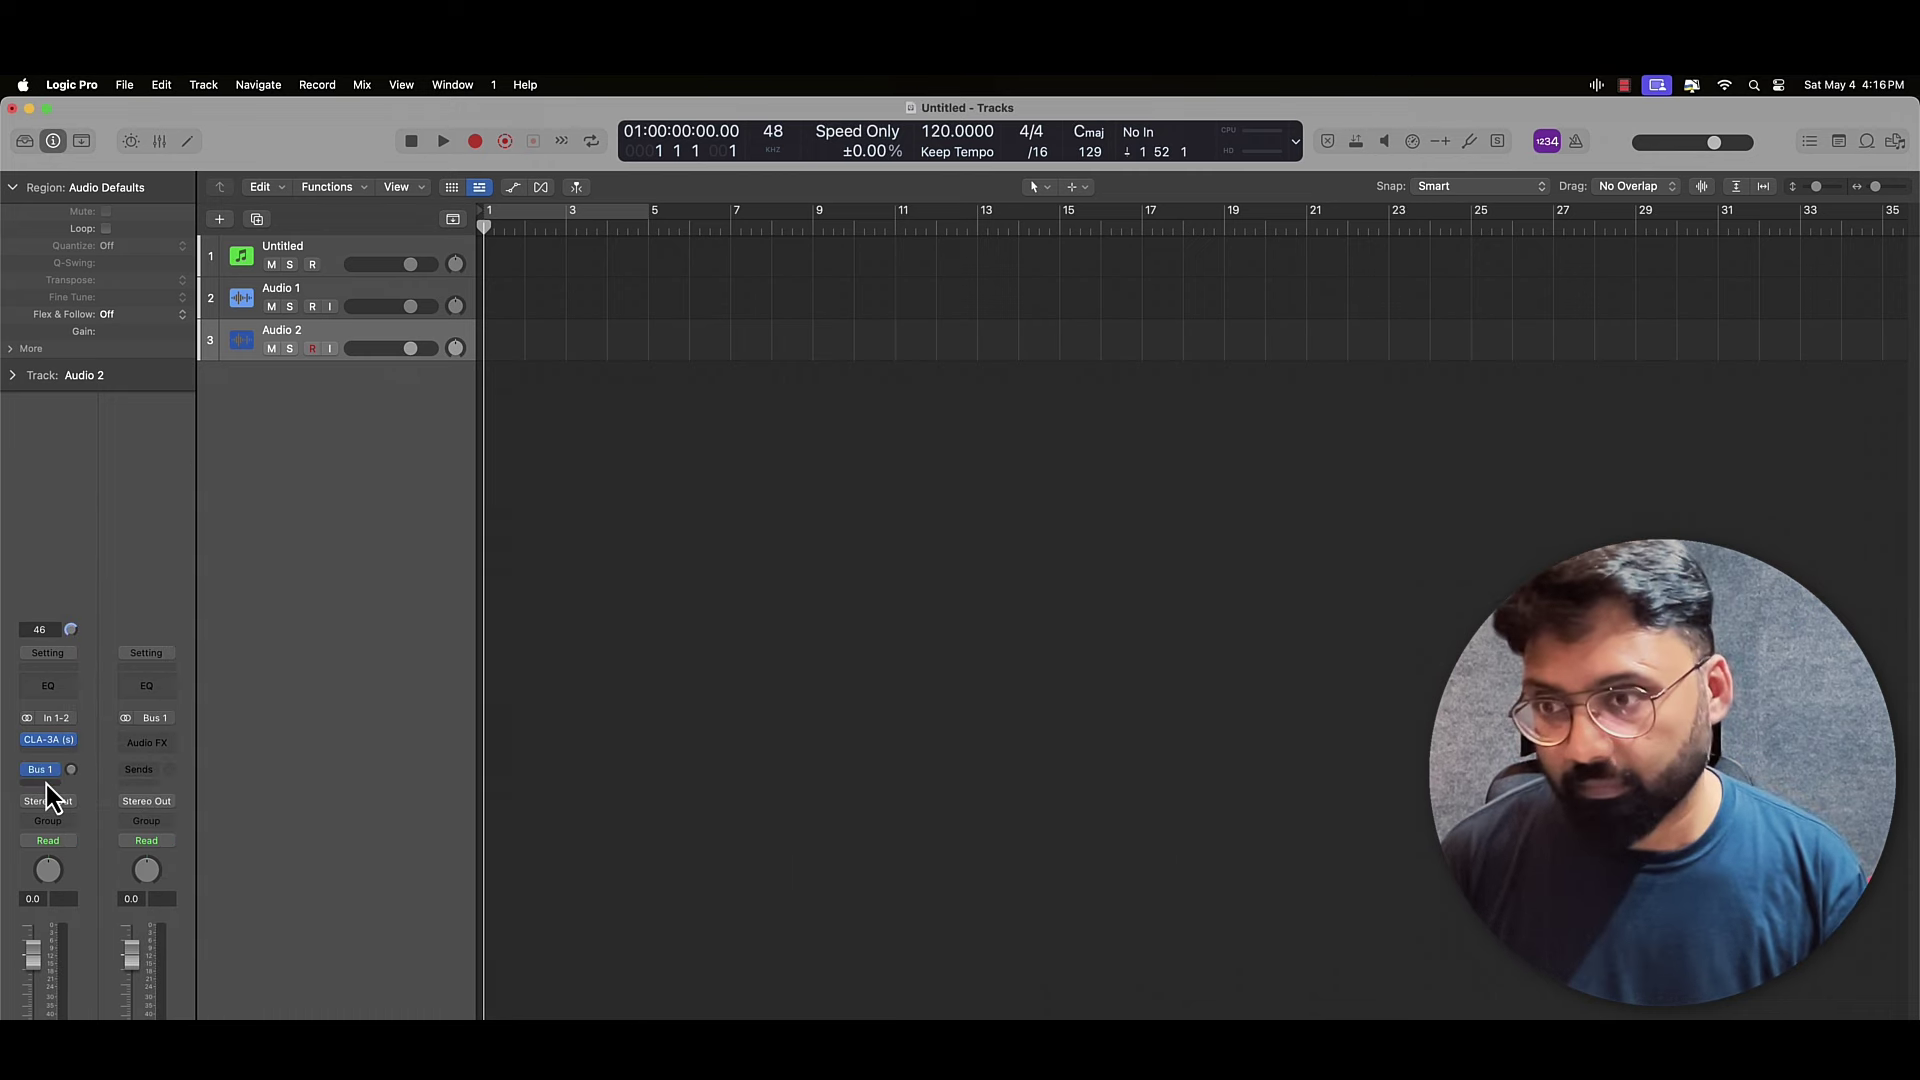
click(152, 740)
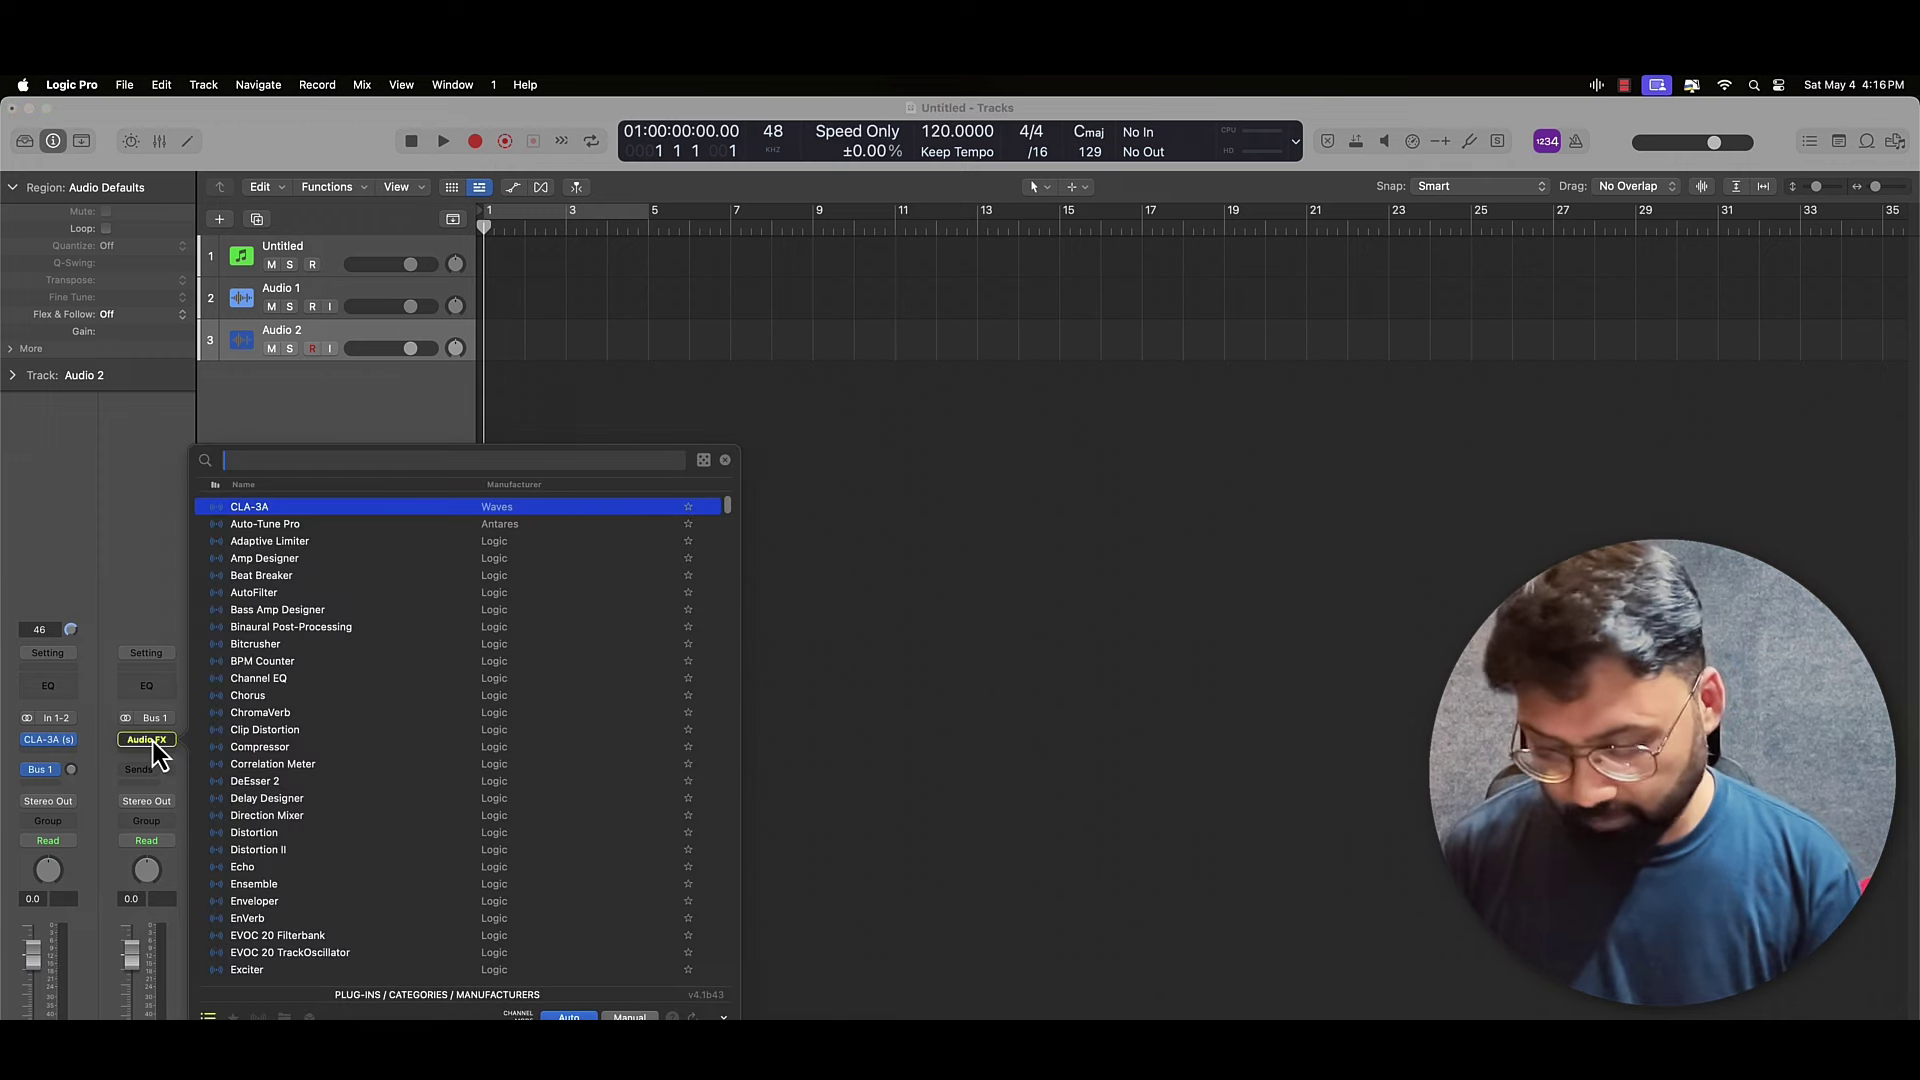
text(verb)
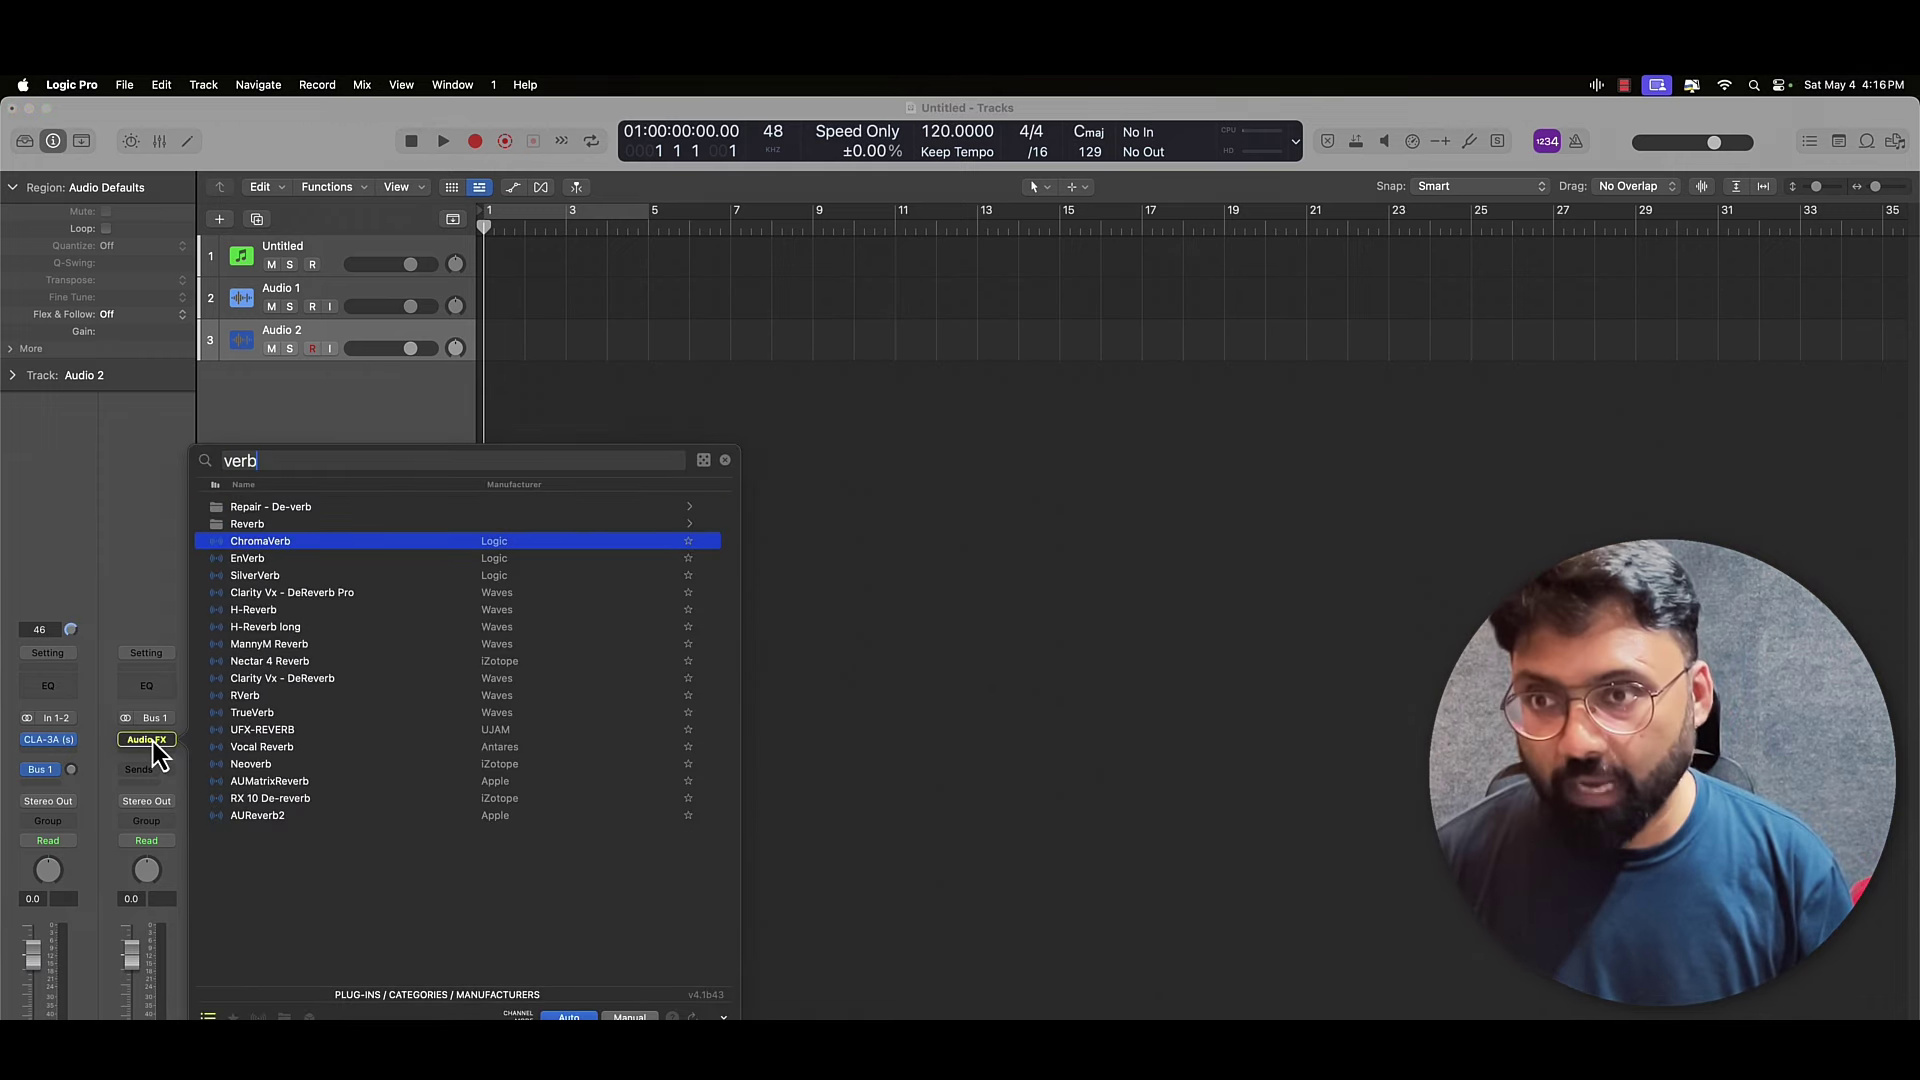
key(Down)
key(Down)
key(Down)
key(Down)
key(Down)
key(Down)
key(Down)
key(Down)
key(Down)
key(Return)
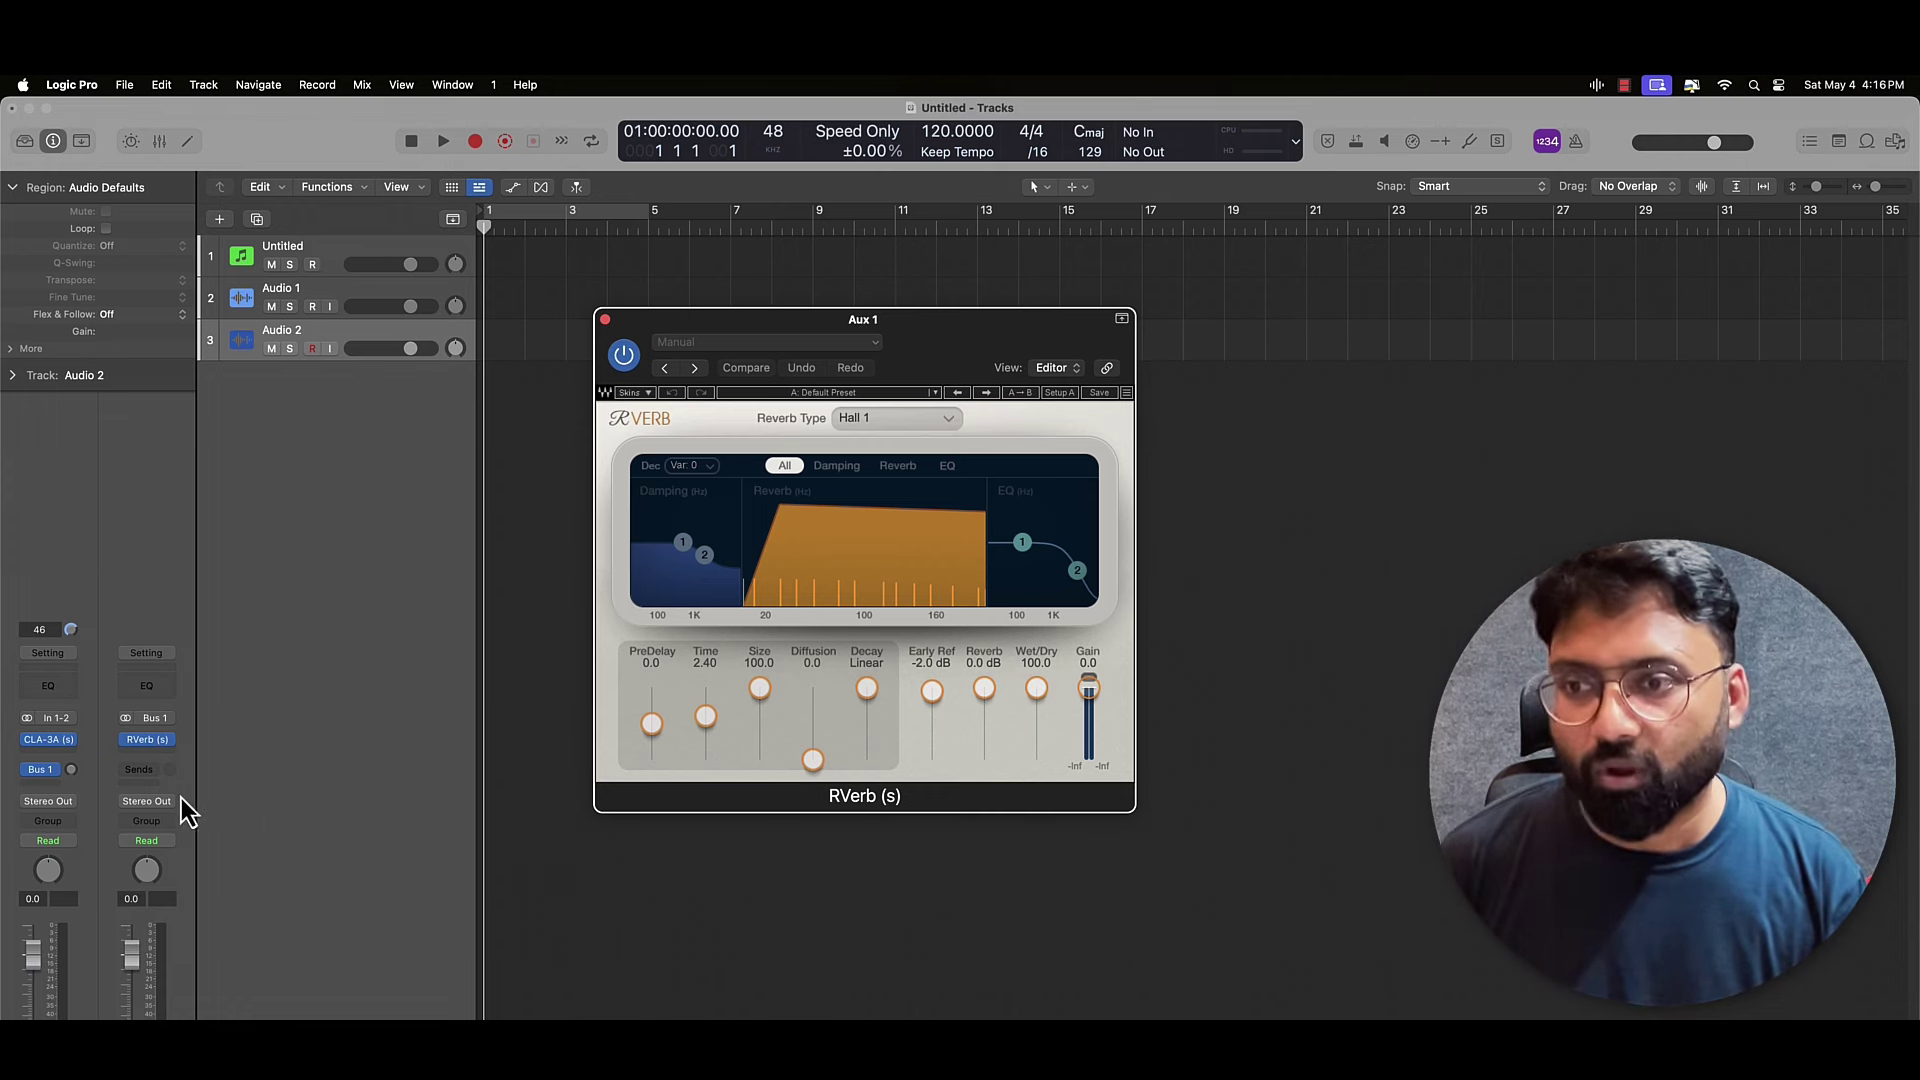
Review the aux output routing and I/O Labels Manager without changes, then close the RVerb window.
click(146, 801)
key(Escape)
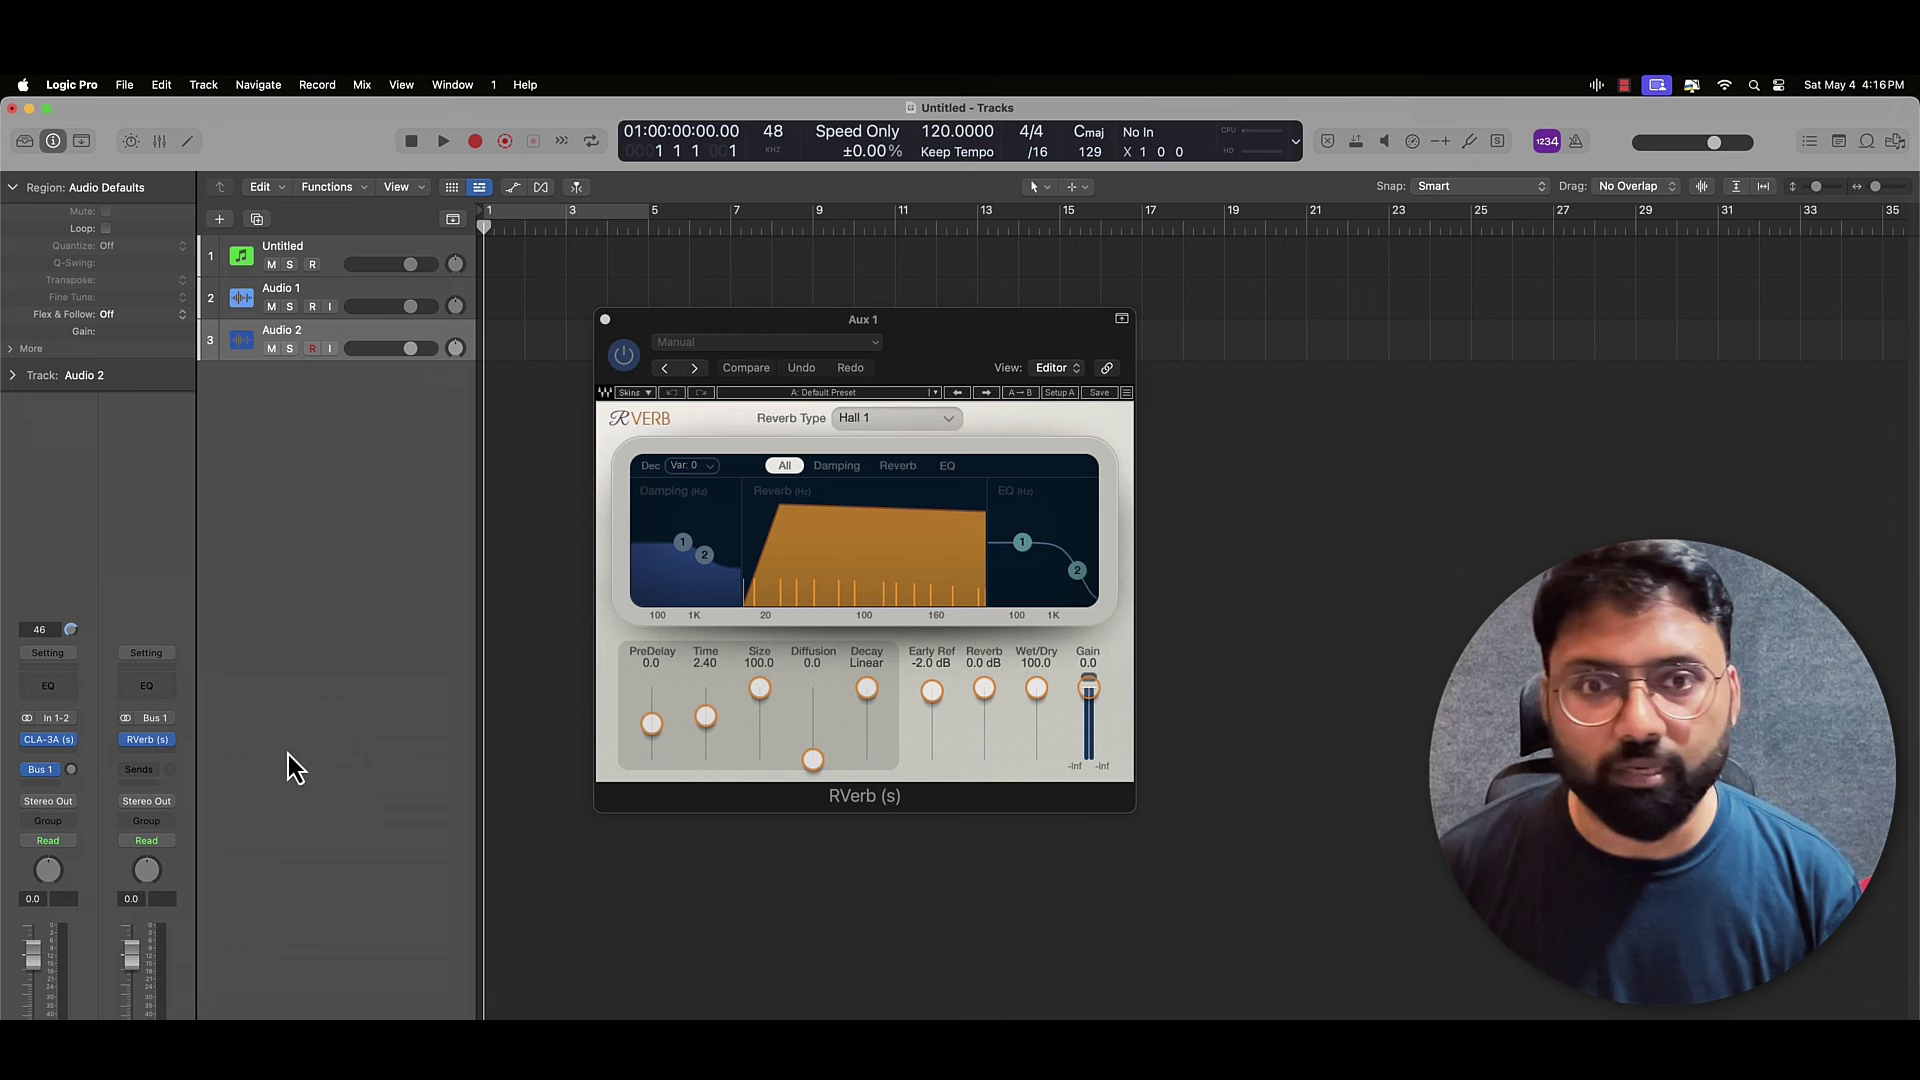
click(1596, 84)
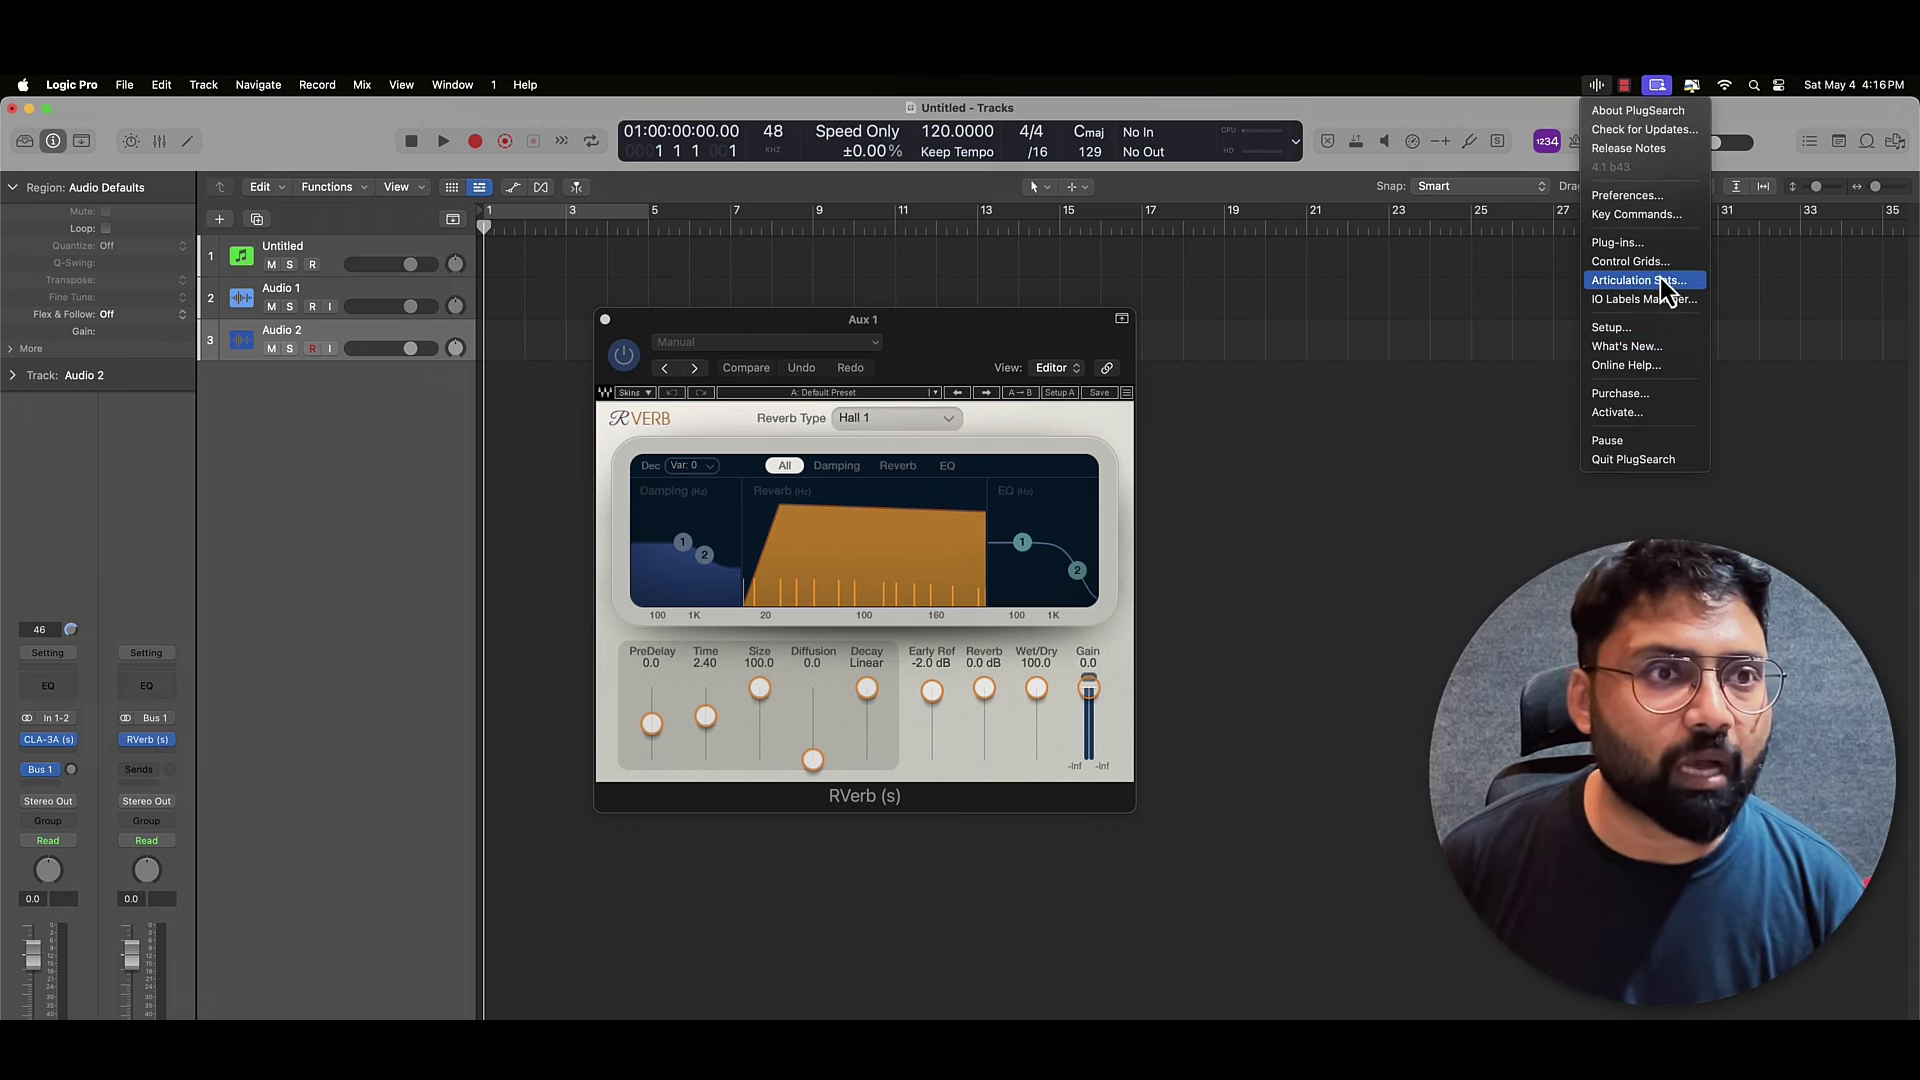
click(1652, 300)
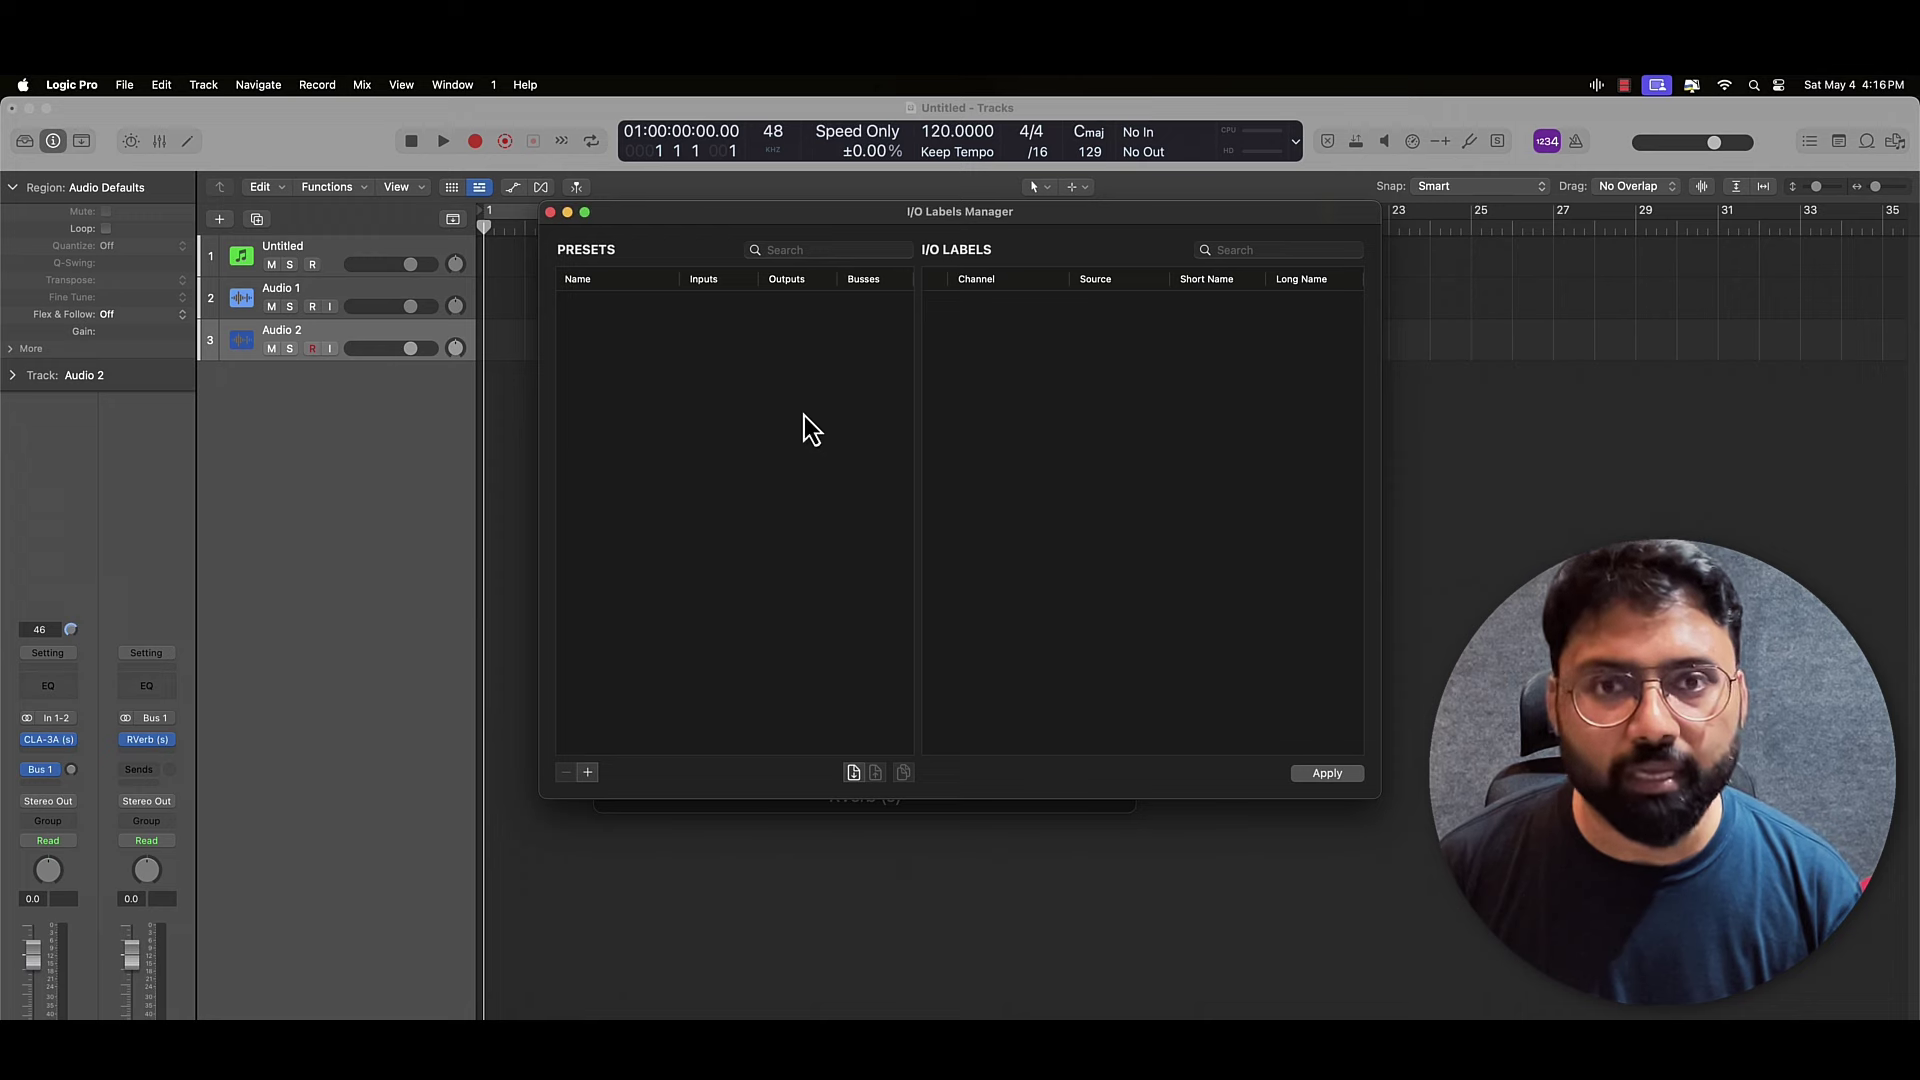
key(super+w)
click(605, 320)
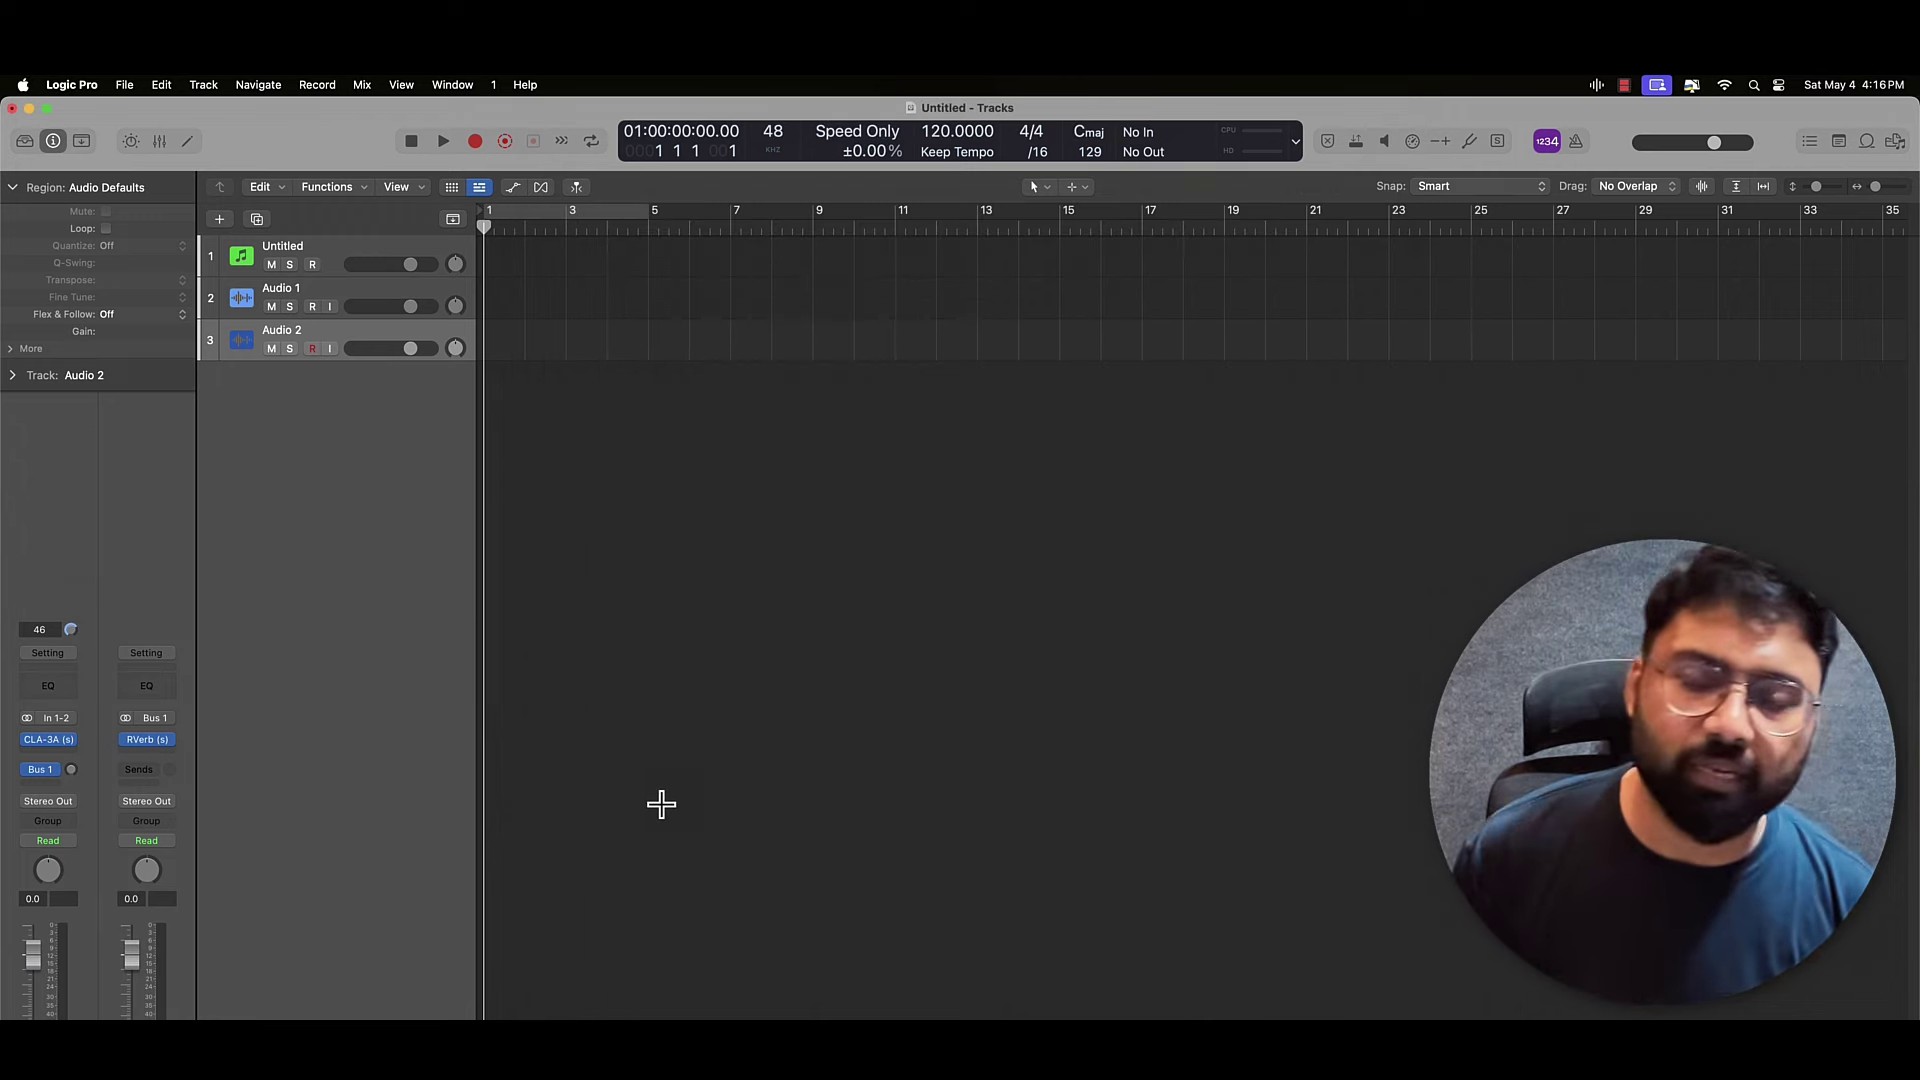